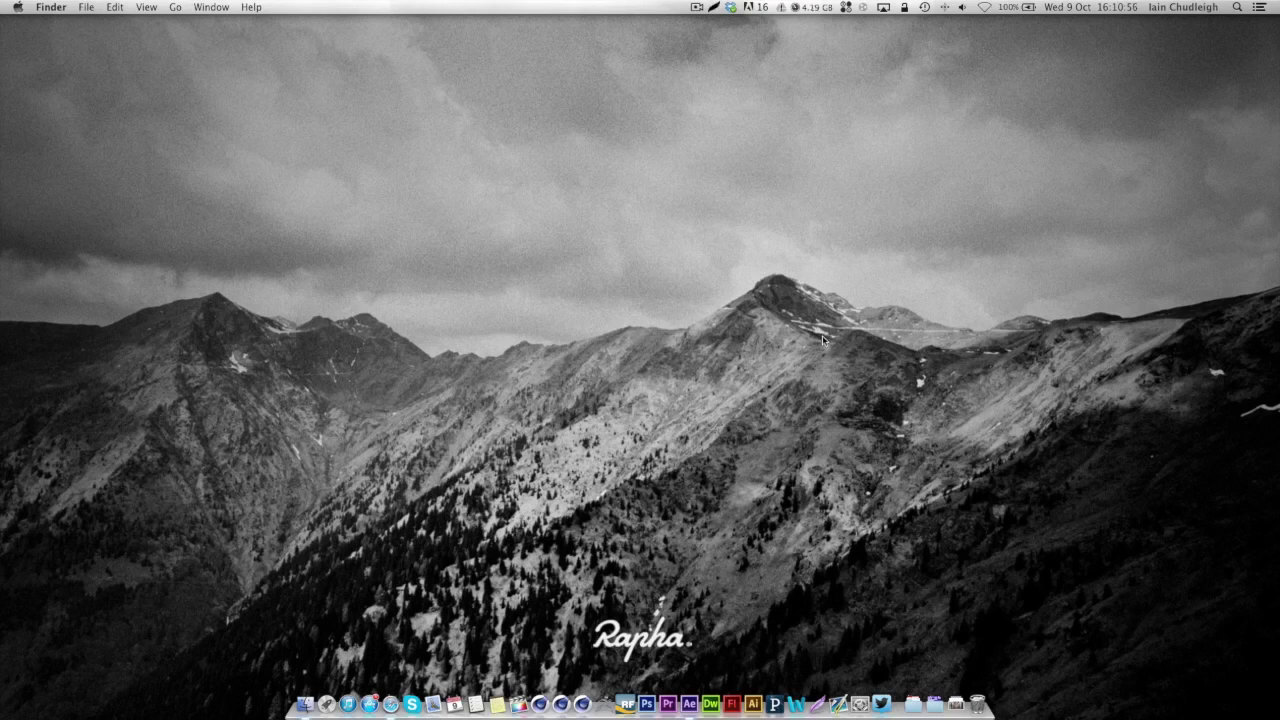
# In the Import File dialog, browse to ground_tut > Render and select the Render.aec CINEMA 4D composition
pyautogui.click(689, 700)
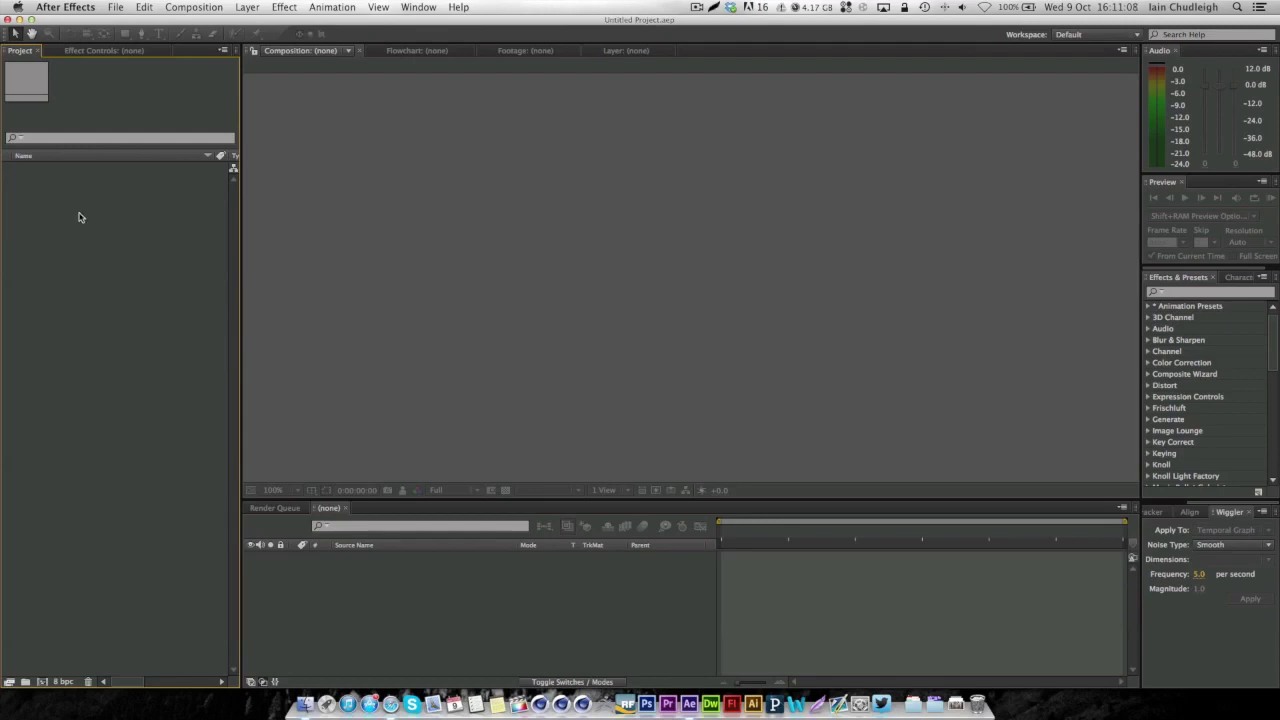
pyautogui.doubleClick(94, 242)
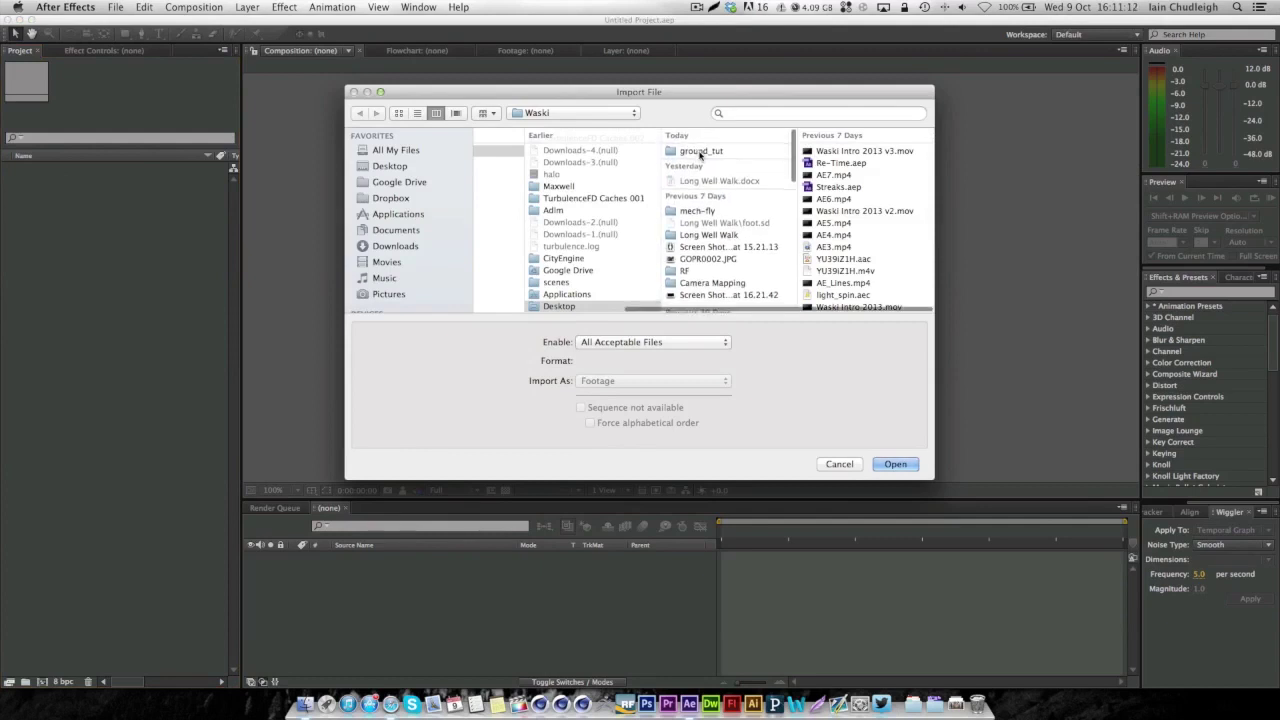
pyautogui.click(700, 151)
pyautogui.click(829, 199)
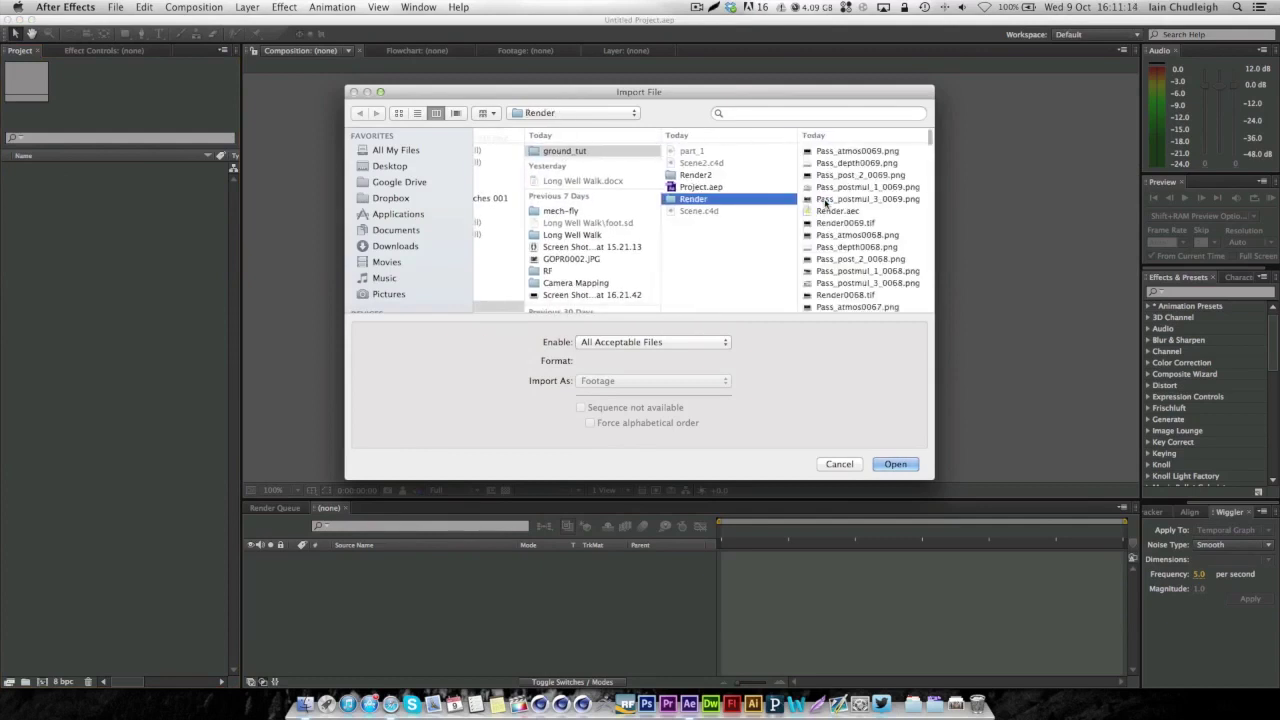
pyautogui.click(730, 211)
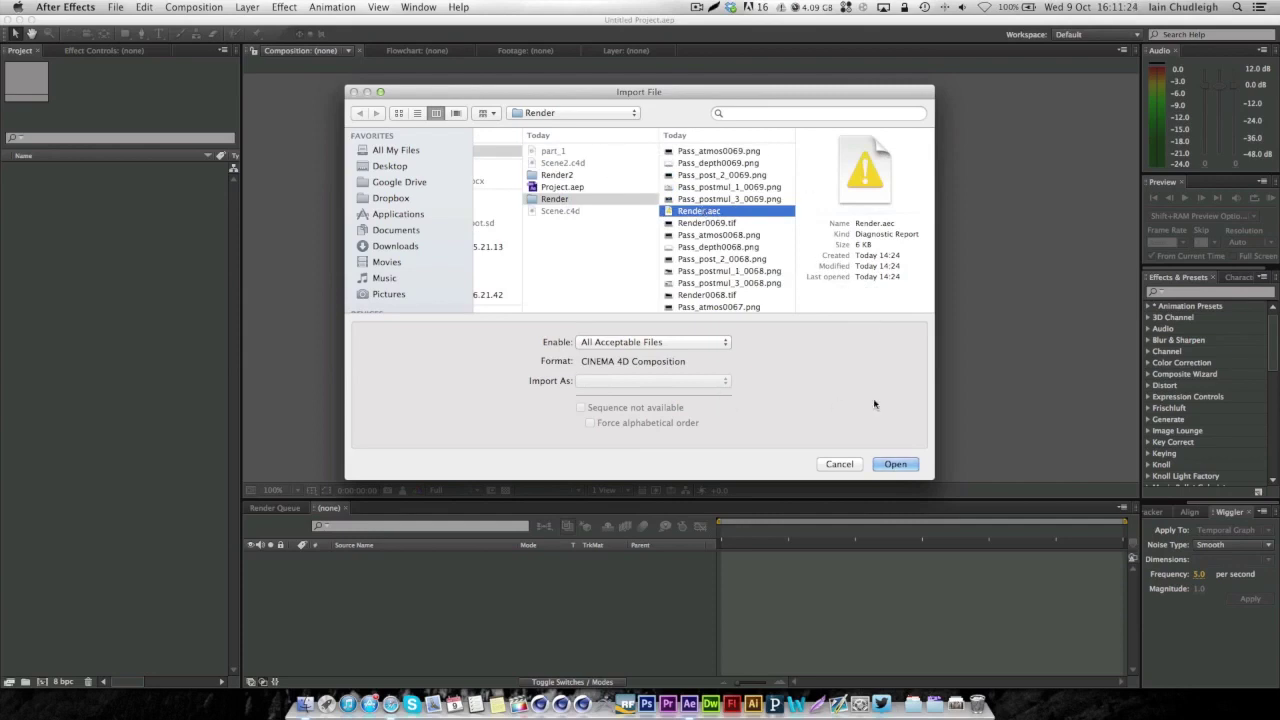
# Import Render.aec, expand its Render and Special Passes folders, and open the Render comp at a later frame
pyautogui.click(896, 466)
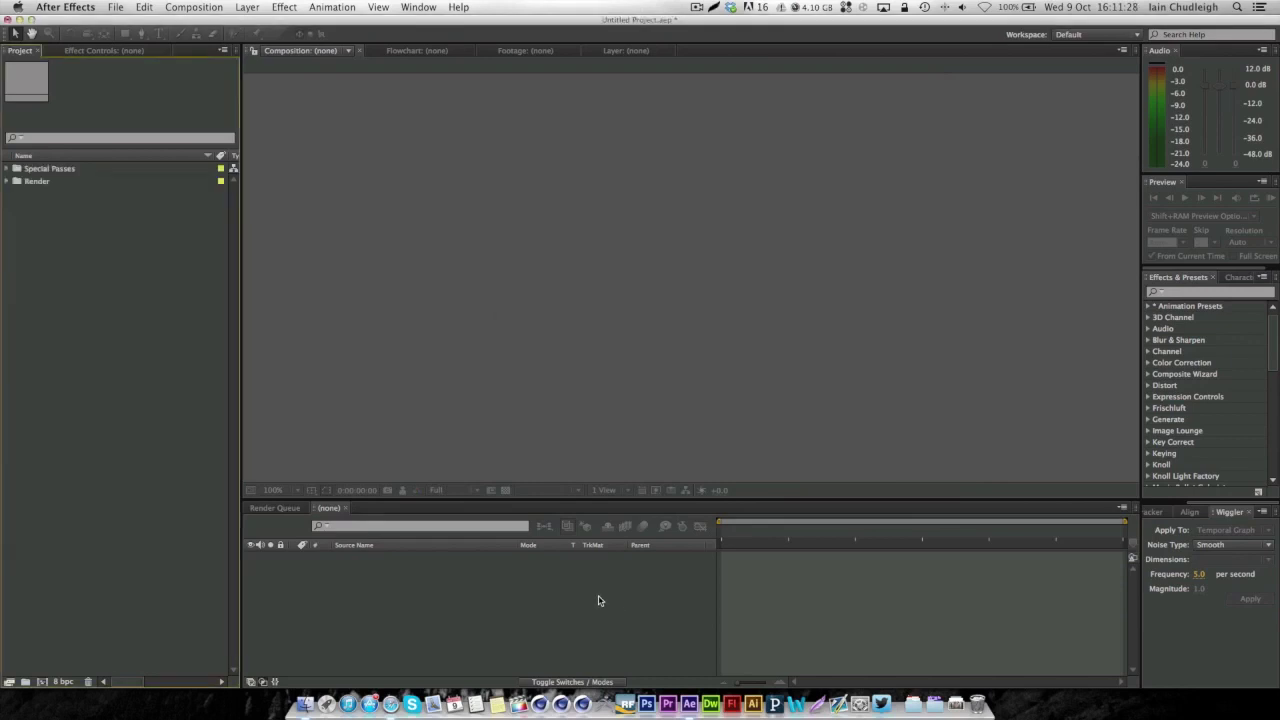
pyautogui.click(6, 181)
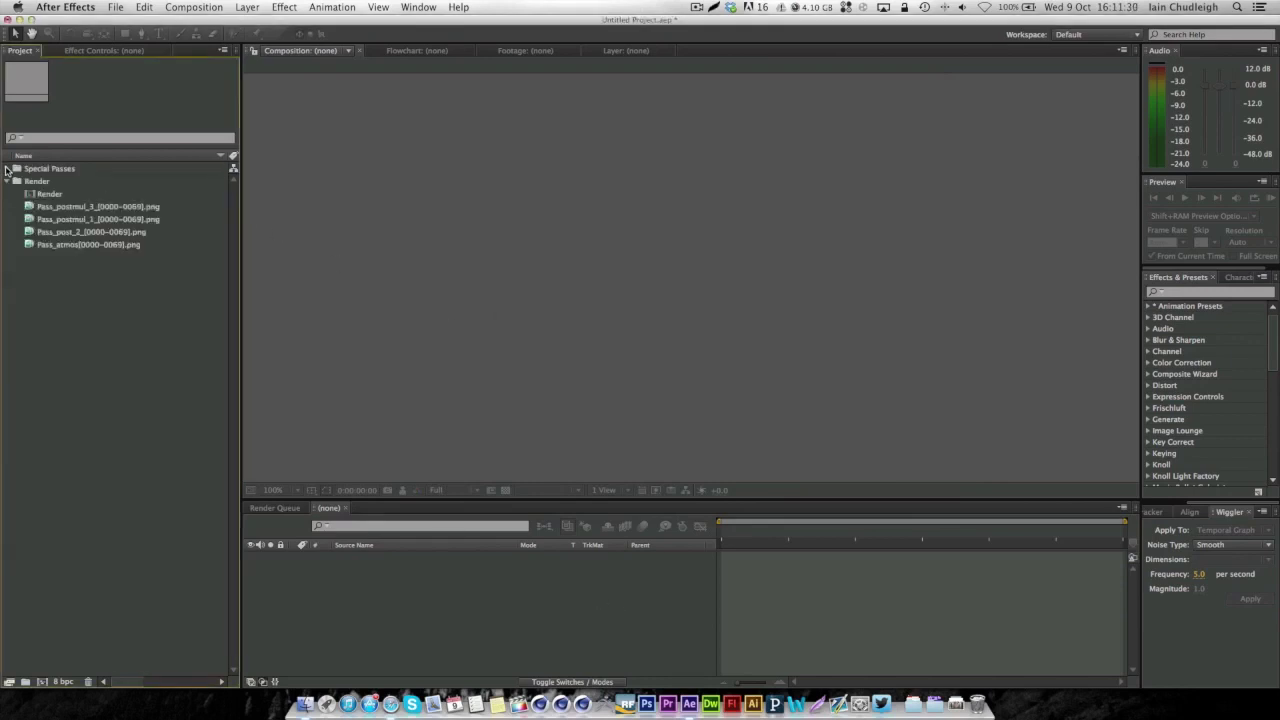
pyautogui.click(6, 168)
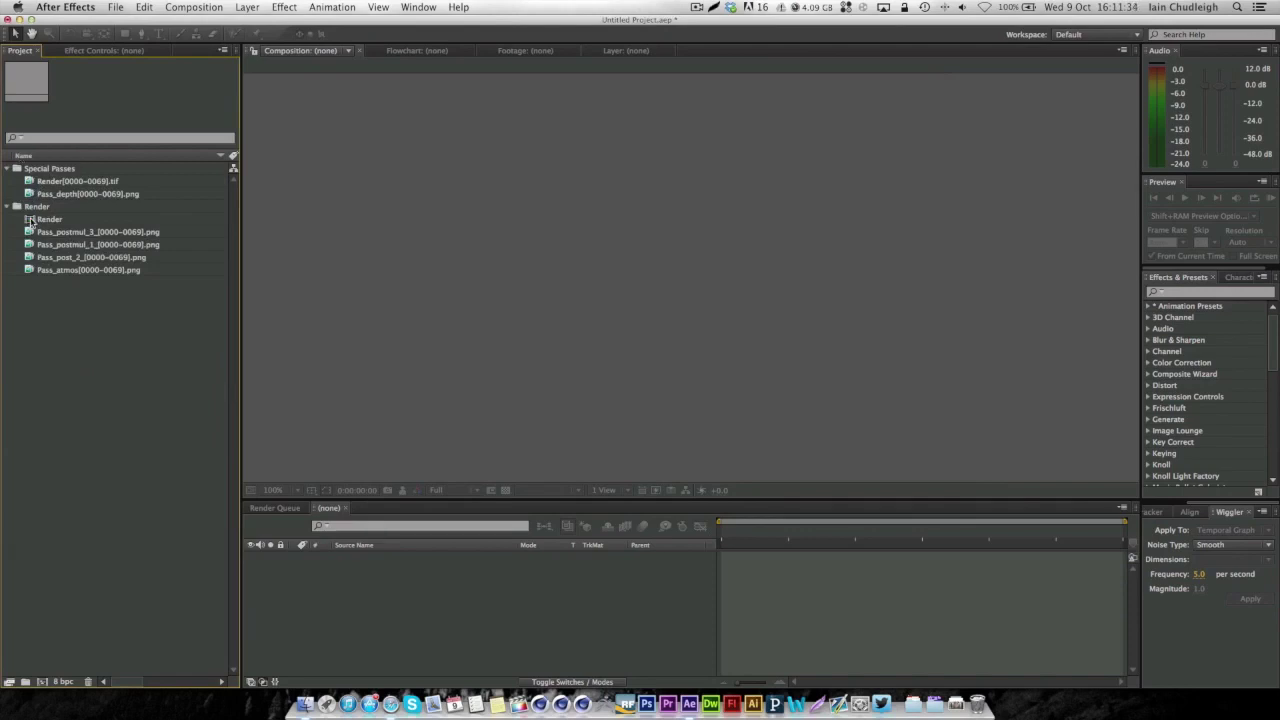
pyautogui.doubleClick(32, 220)
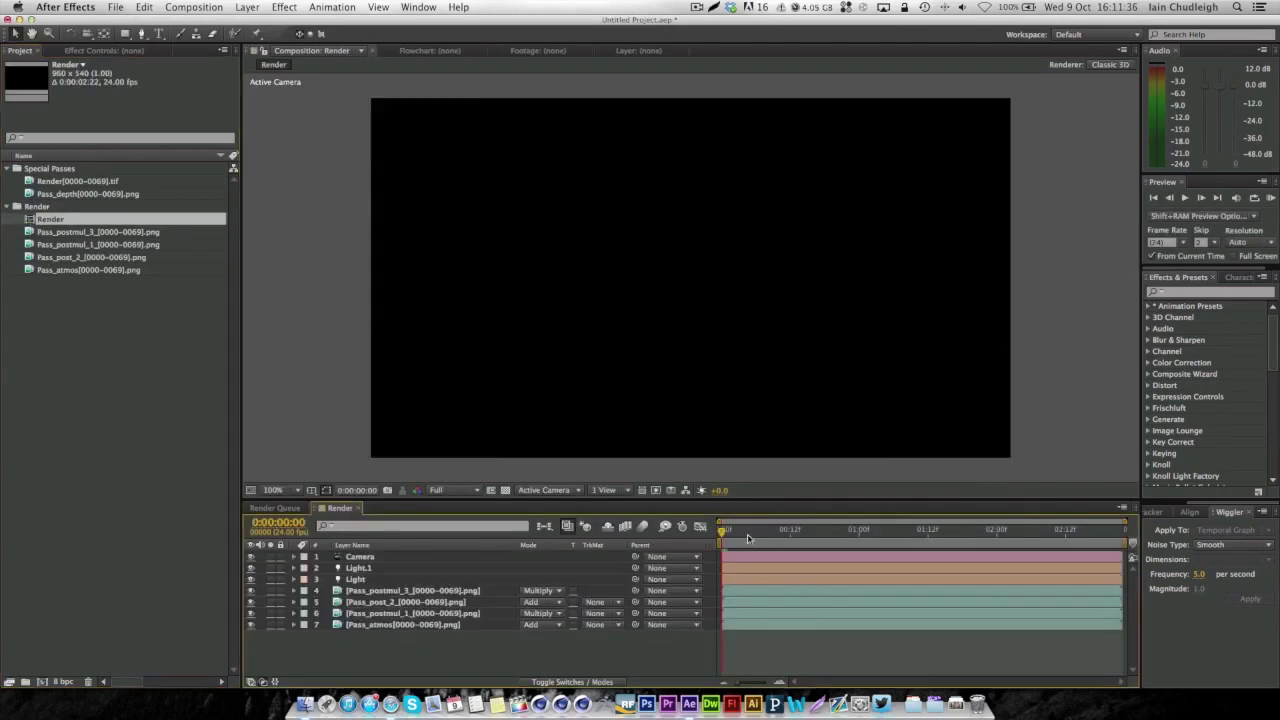
pyautogui.moveTo(807, 530); pyautogui.dragTo(1042, 537)
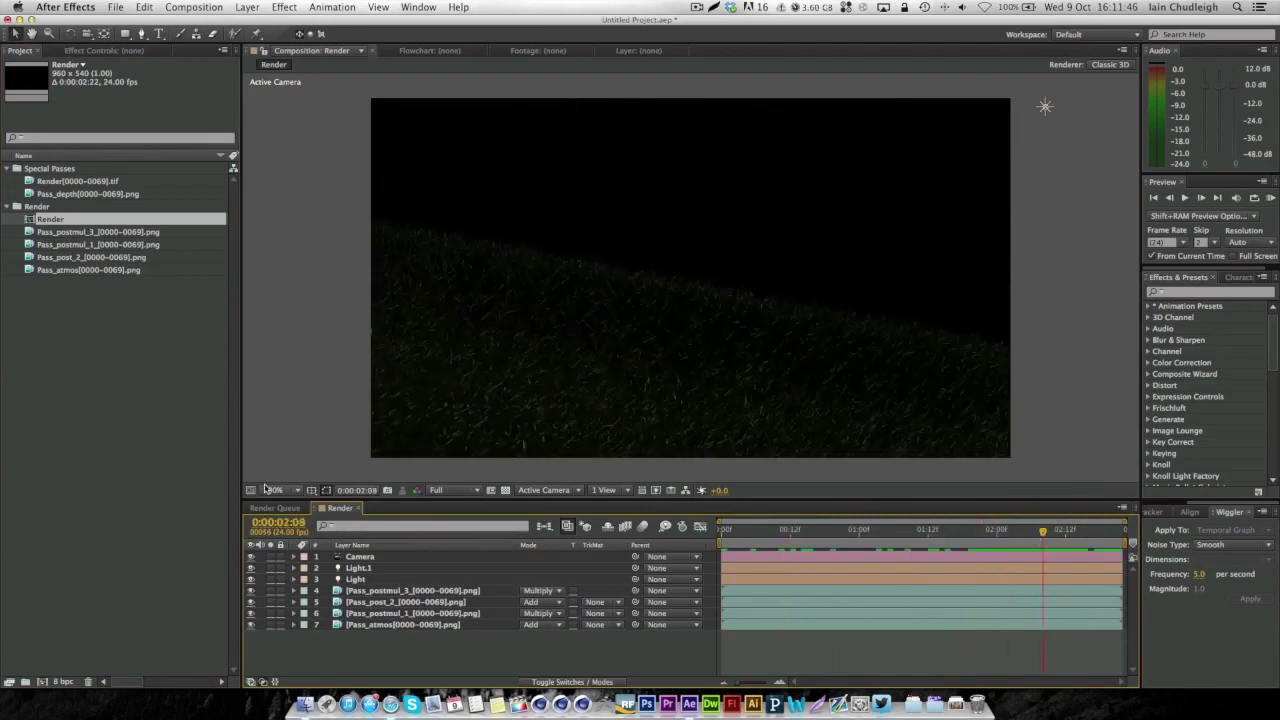
# Drag Render[0000-0069].tif into the Render timeline and scrub to around two seconds
pyautogui.click(85, 181)
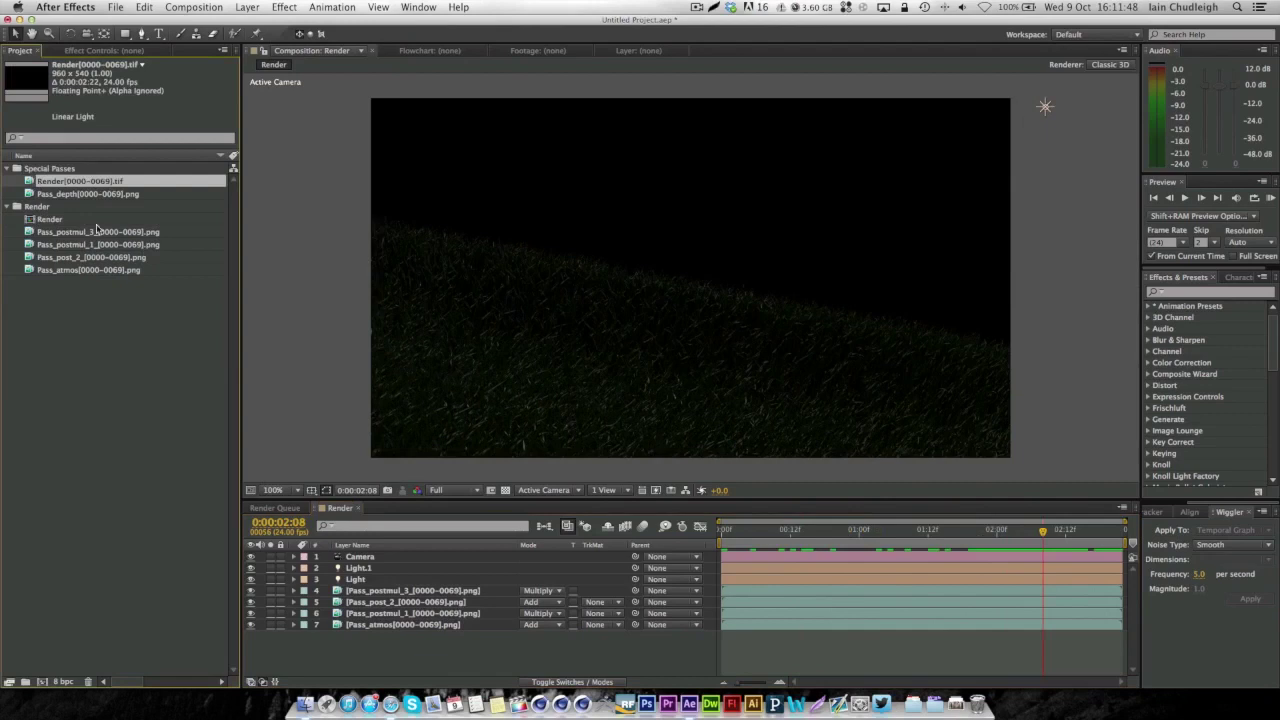
pyautogui.moveTo(368, 543); pyautogui.dragTo(400, 586)
pyautogui.moveTo(819, 531); pyautogui.dragTo(980, 528)
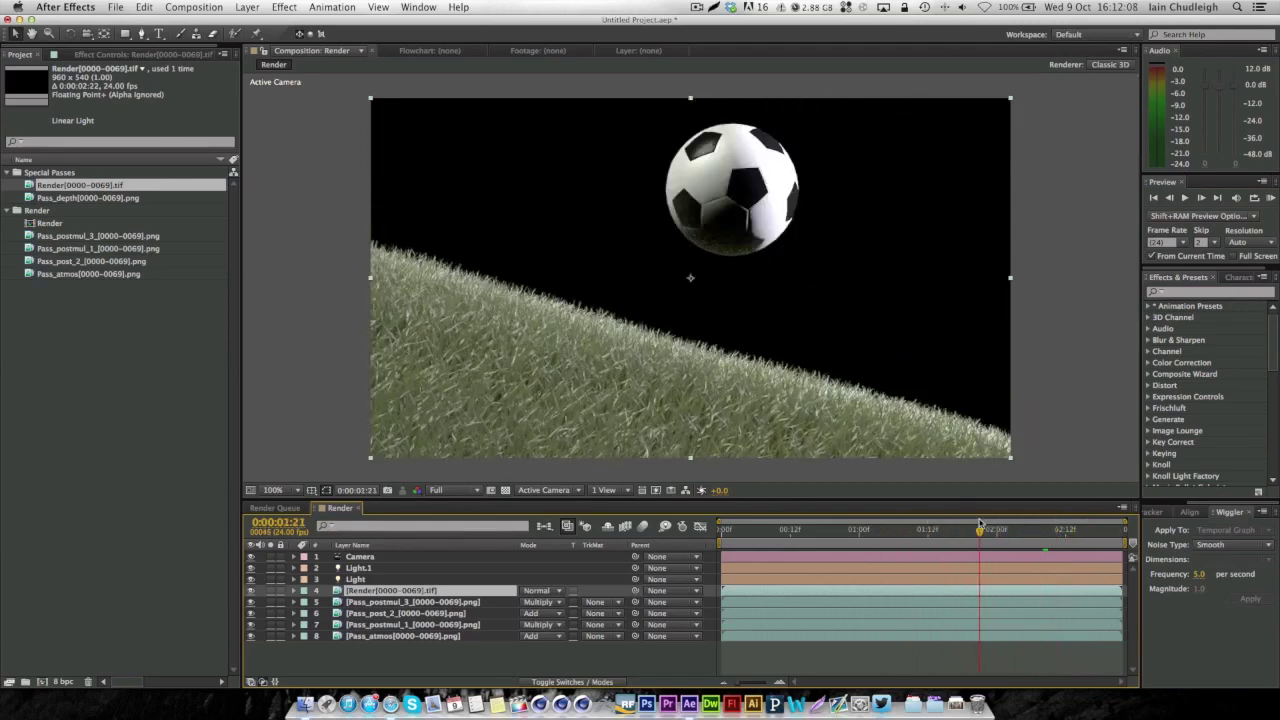
# Solo the Pass_postmul_3 and Pass_post_2 passes in turn to inspect each one alone
pyautogui.click(383, 604)
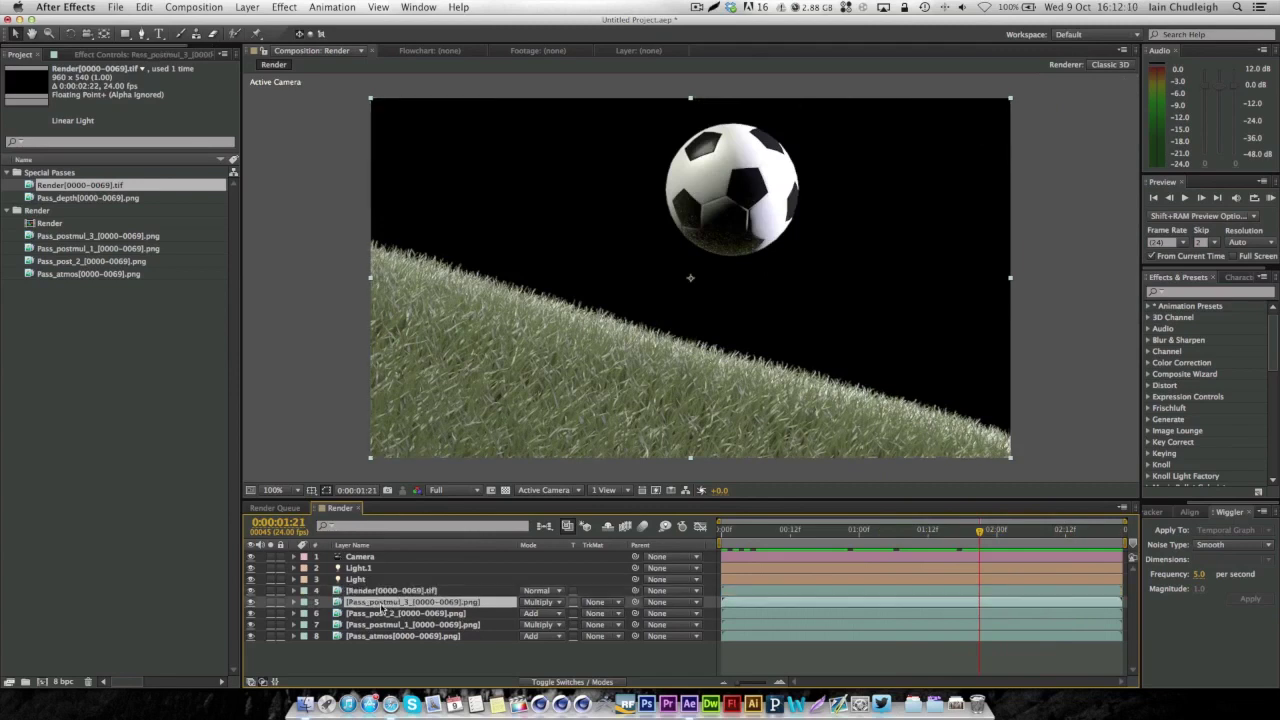
pyautogui.click(270, 602)
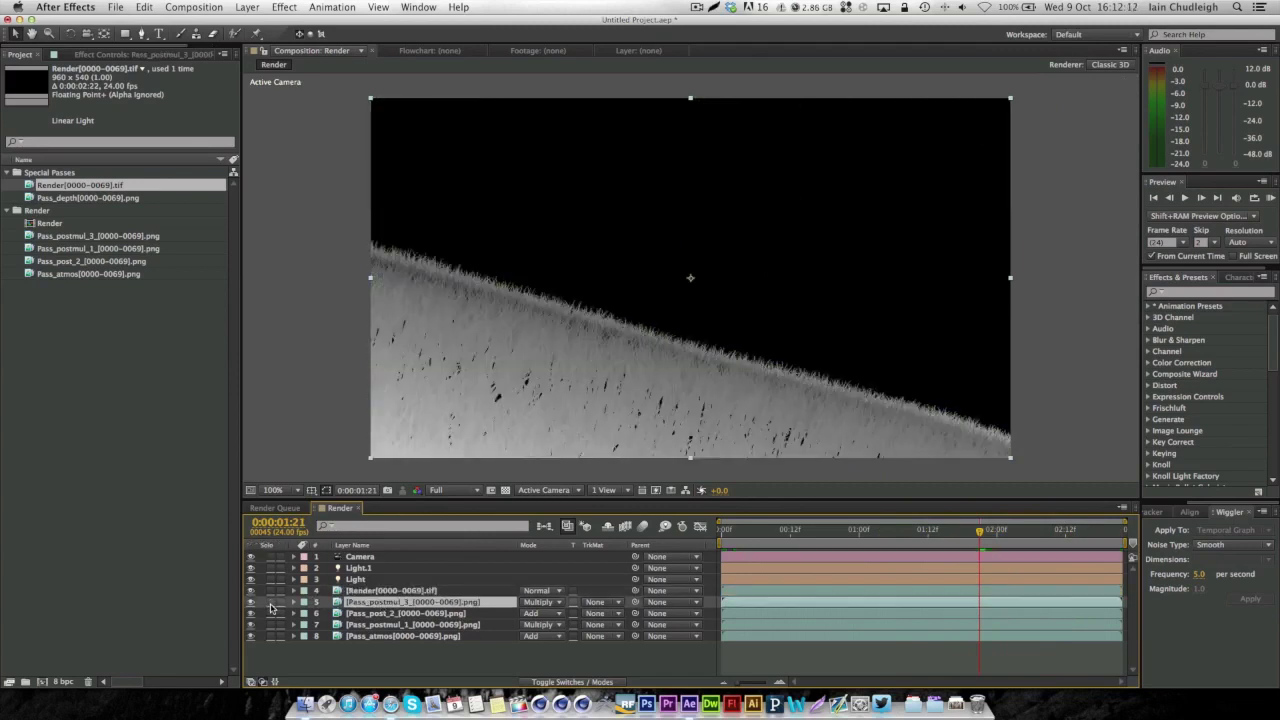
pyautogui.click(270, 613)
pyautogui.click(270, 614)
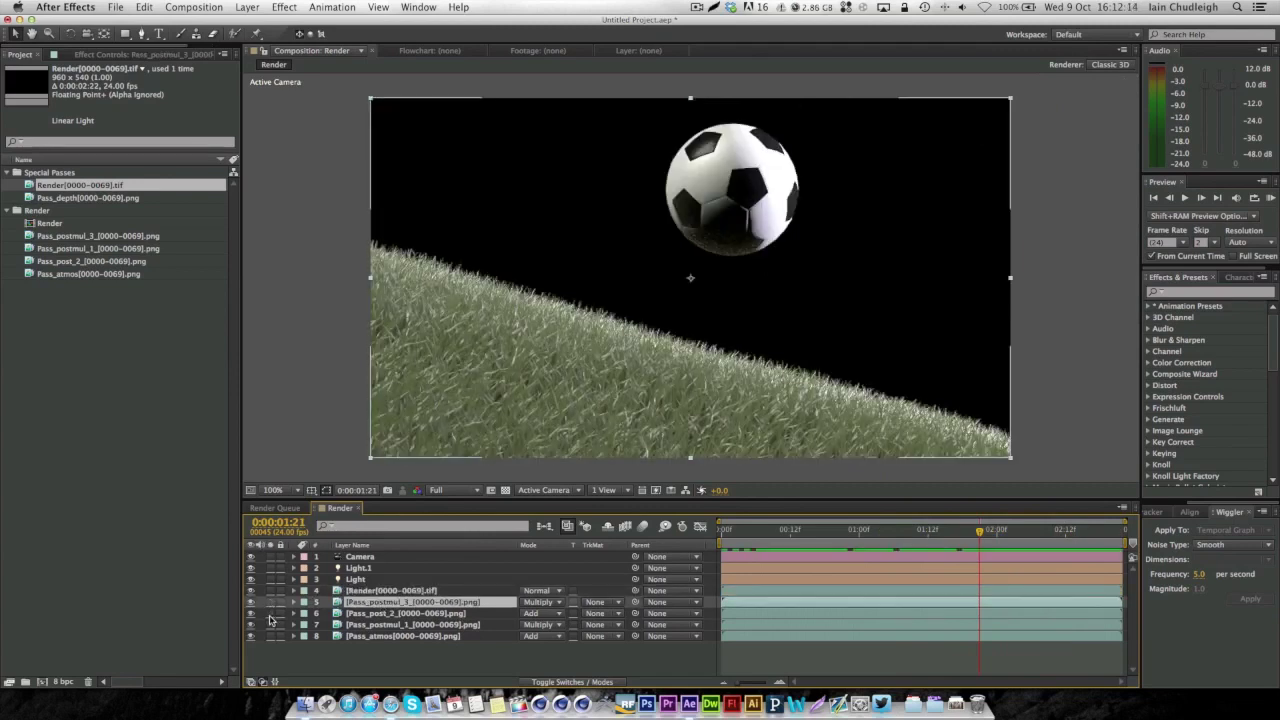
pyautogui.click(269, 615)
pyautogui.click(269, 615)
# Move Pass_post_2 above the Render layer, set it to Overlay mode, and preview
pyautogui.click(299, 614)
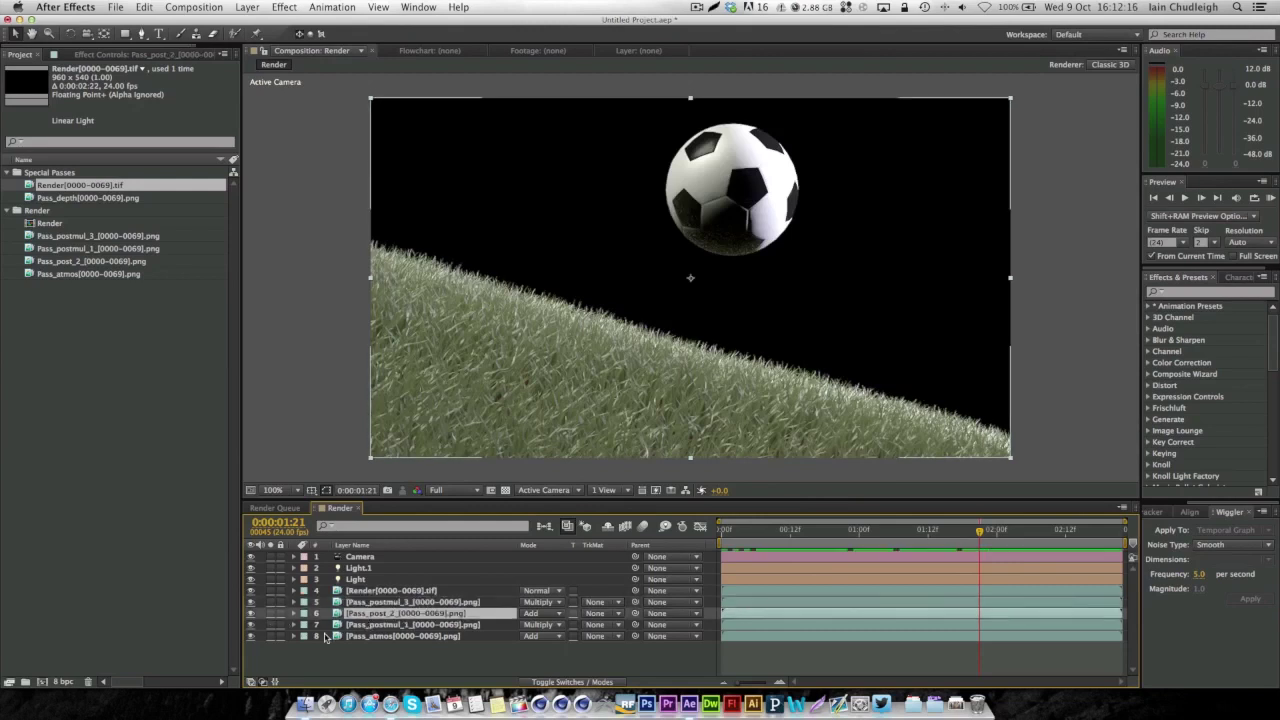
pyautogui.moveTo(355, 613); pyautogui.dragTo(364, 592)
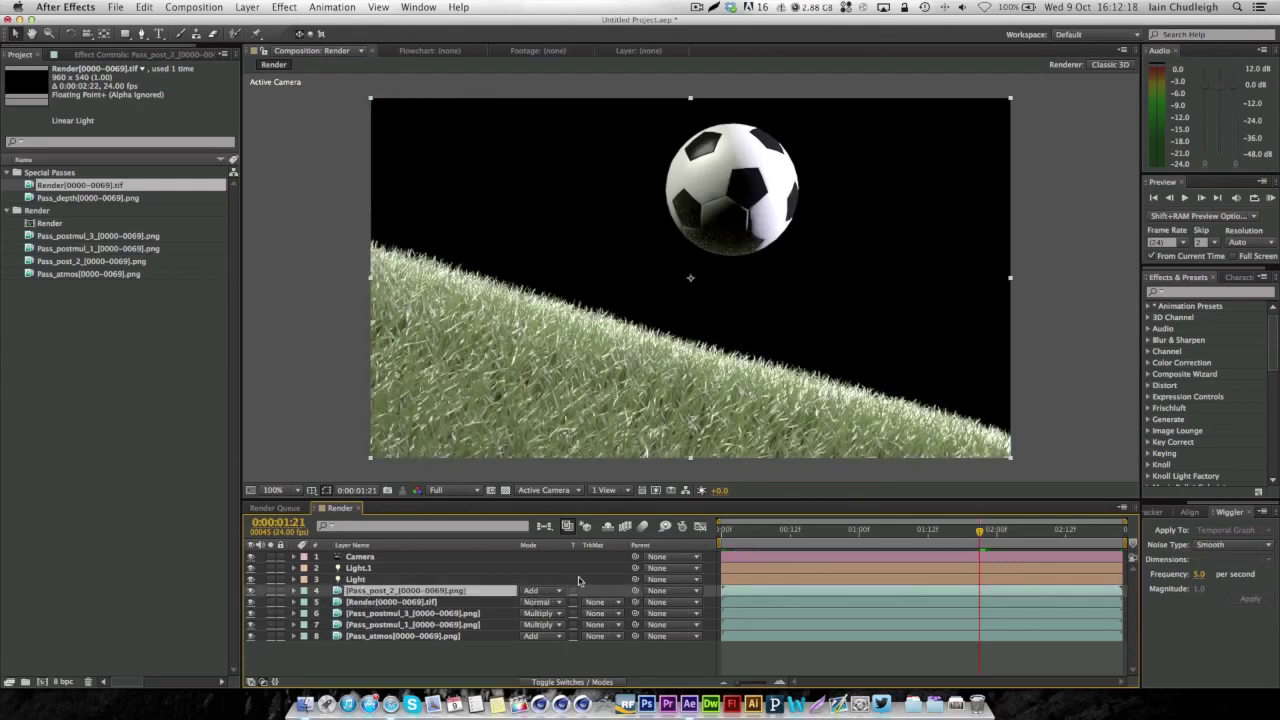
pyautogui.click(545, 596)
pyautogui.click(548, 150)
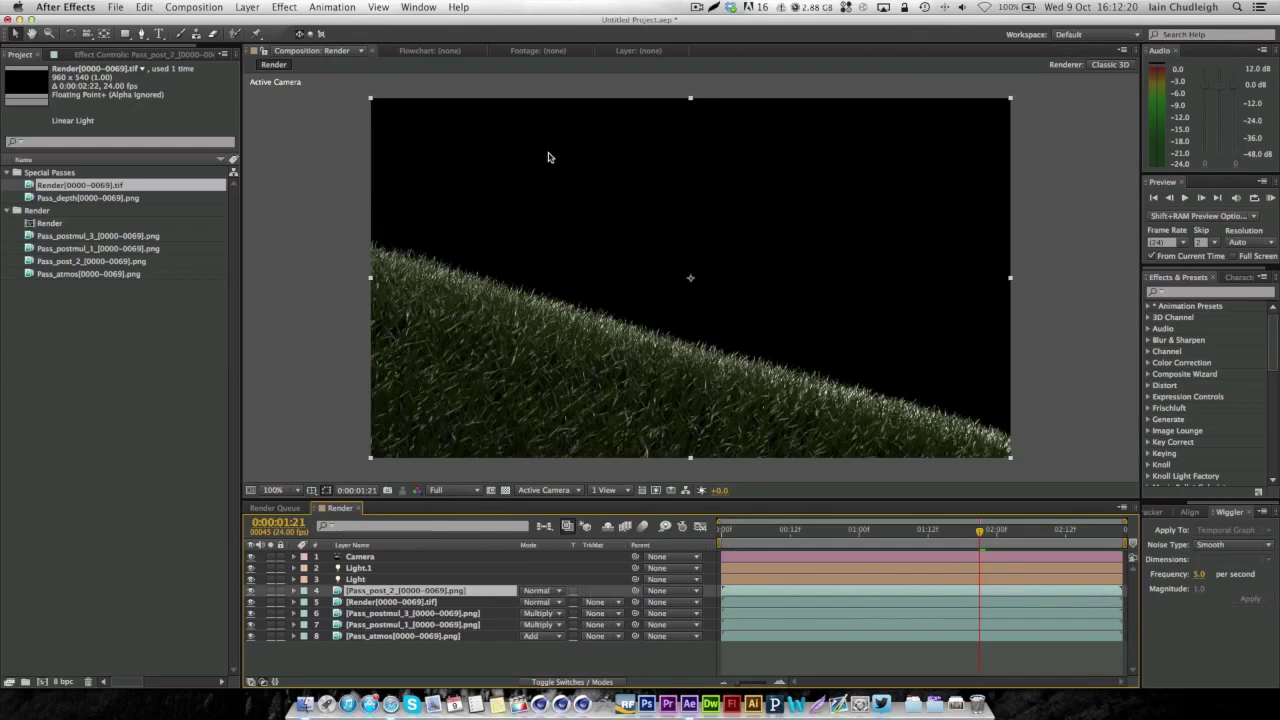
pyautogui.moveTo(733, 531); pyautogui.dragTo(1007, 549)
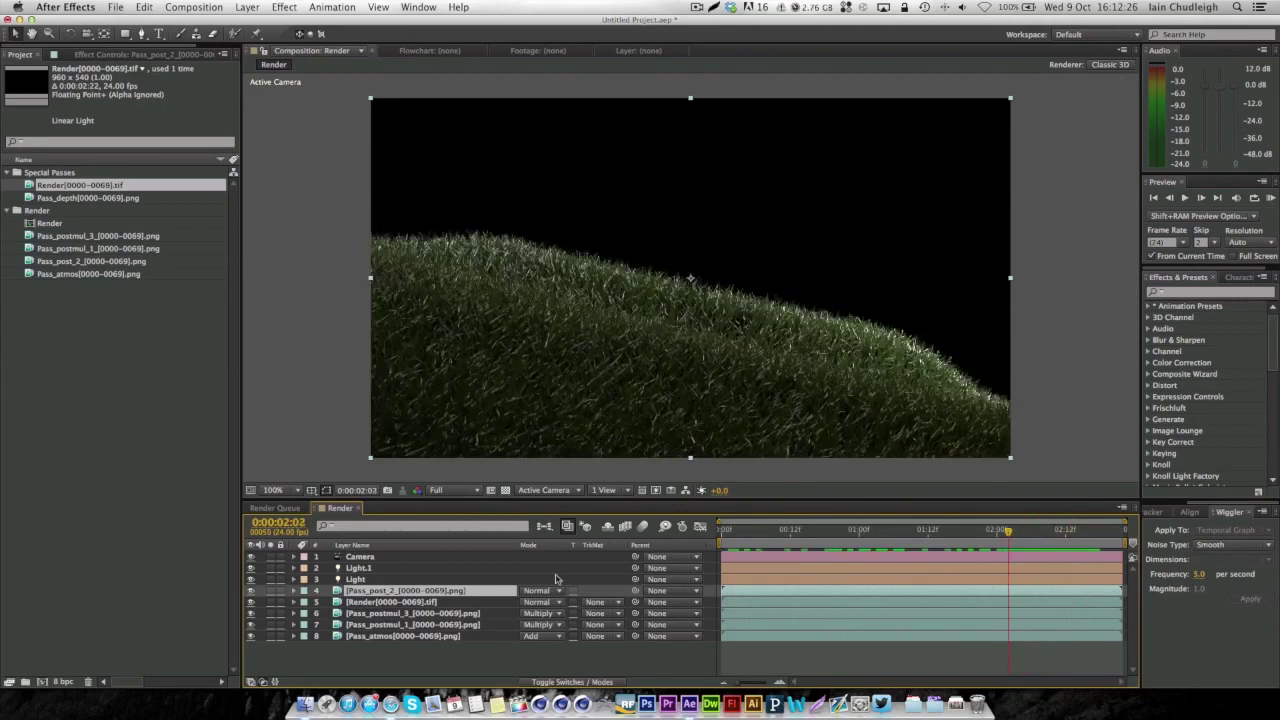
pyautogui.click(530, 590)
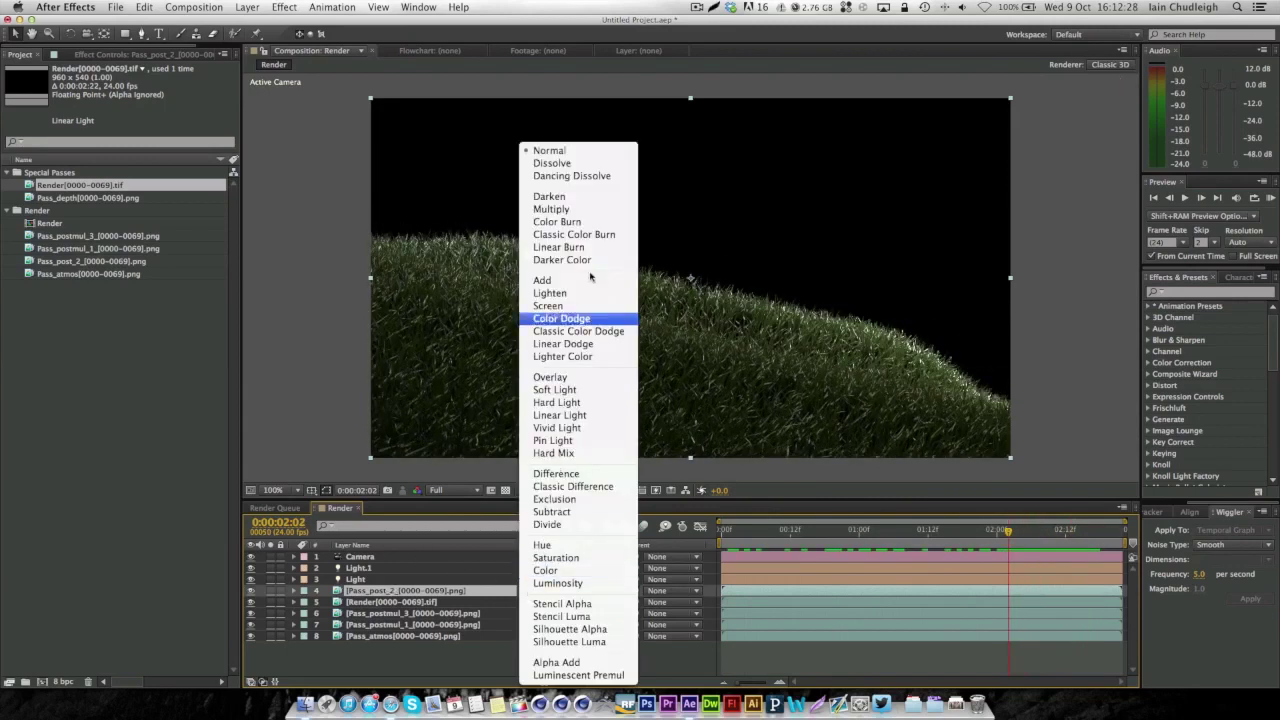
pyautogui.click(550, 377)
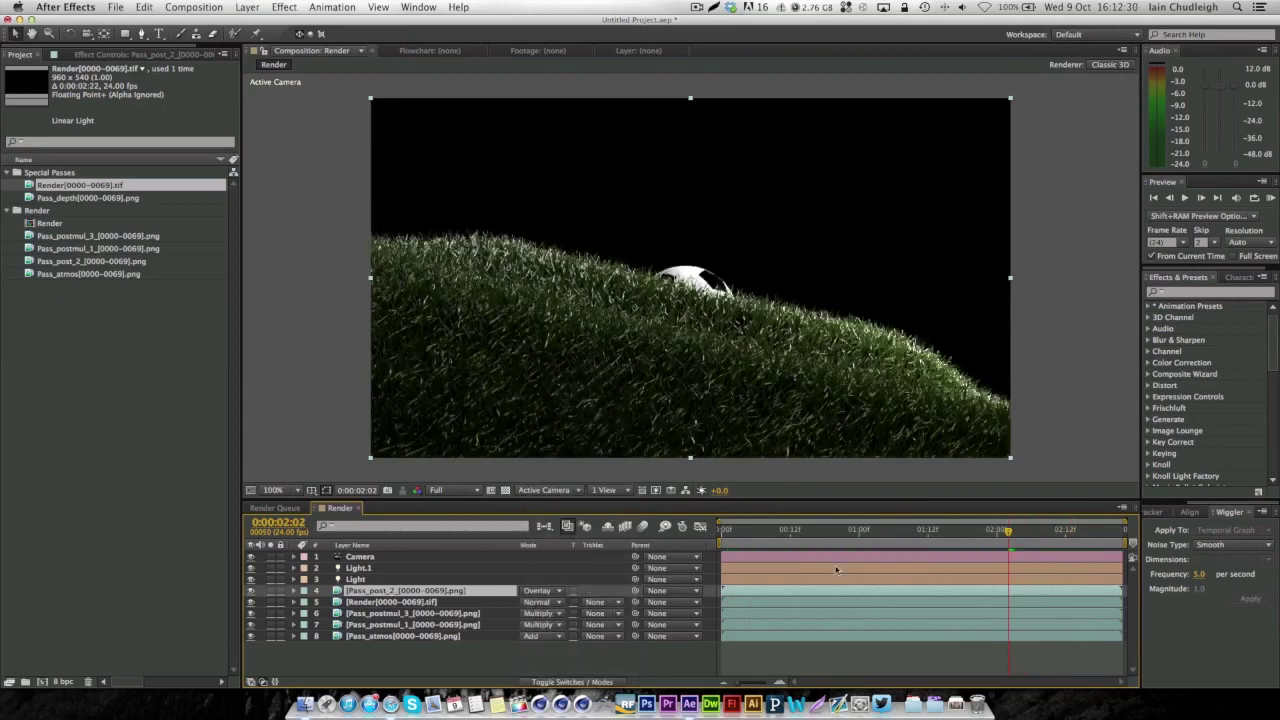
pyautogui.moveTo(740, 542); pyautogui.dragTo(1029, 556)
pyautogui.press('space')
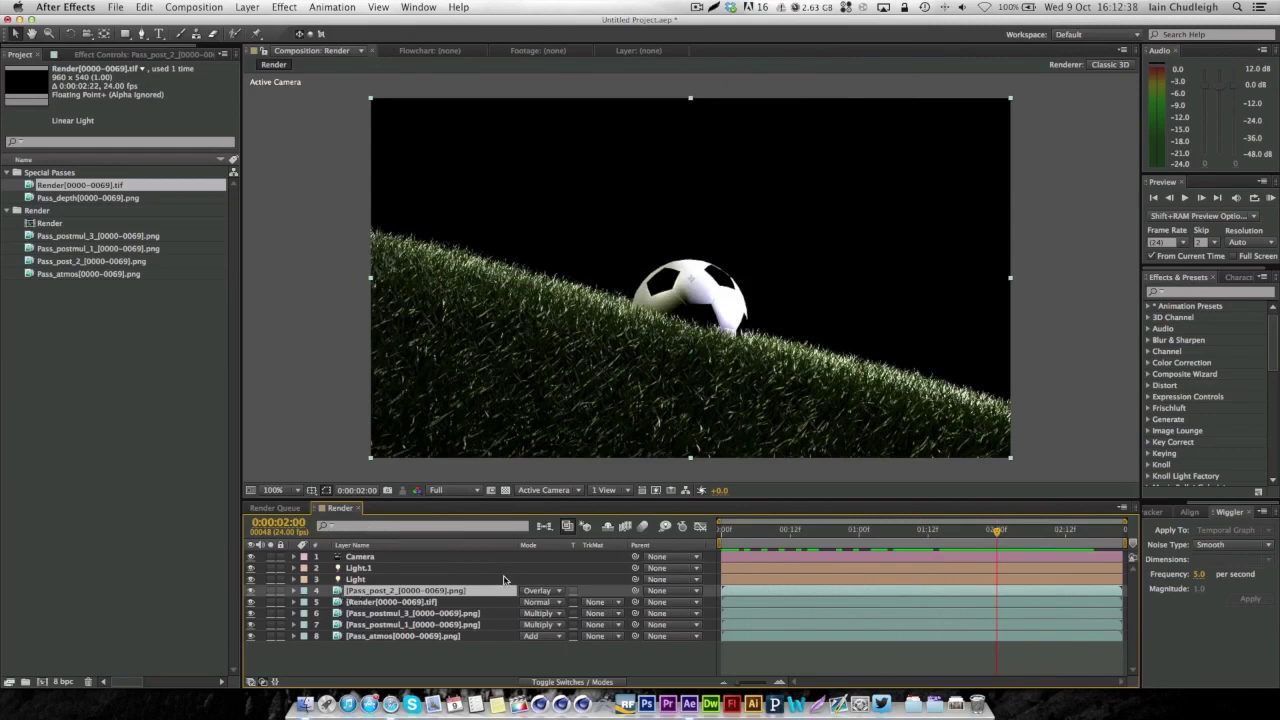
# Hide Pass_post_2 and solo Pass_postmul_3 and Pass_postmul_1 to compare the passes over time
pyautogui.click(251, 590)
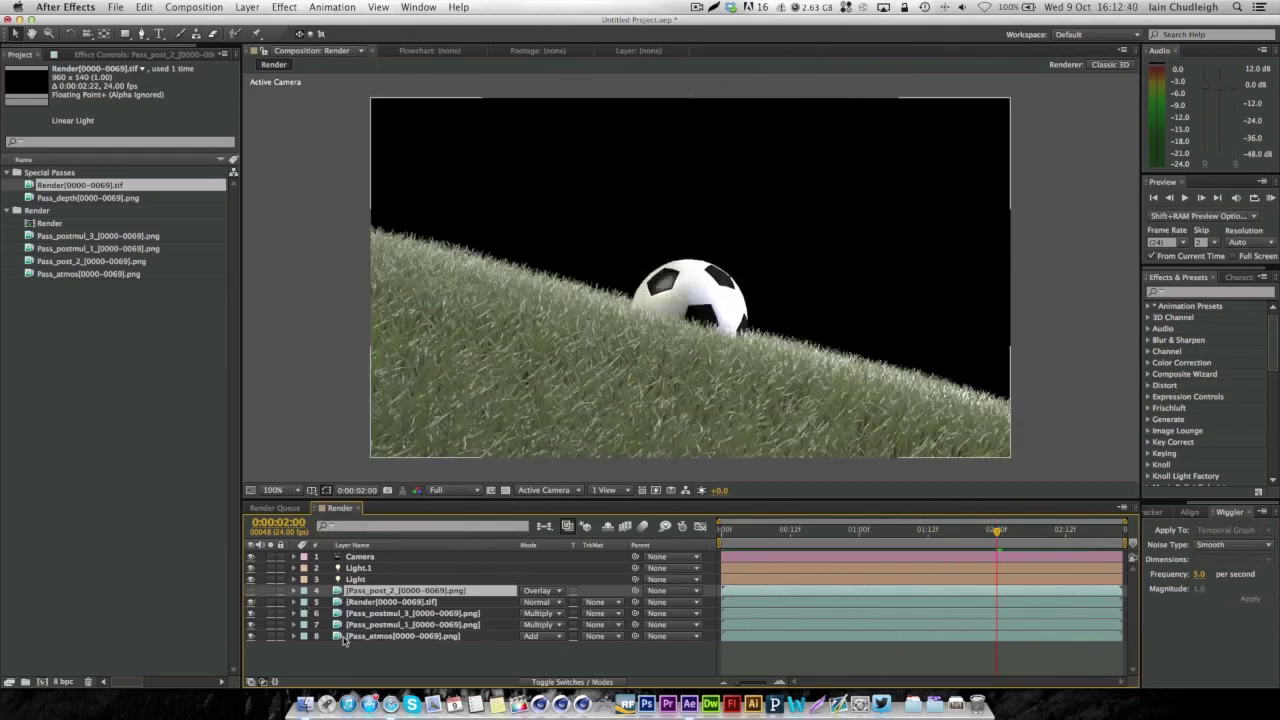
pyautogui.click(270, 613)
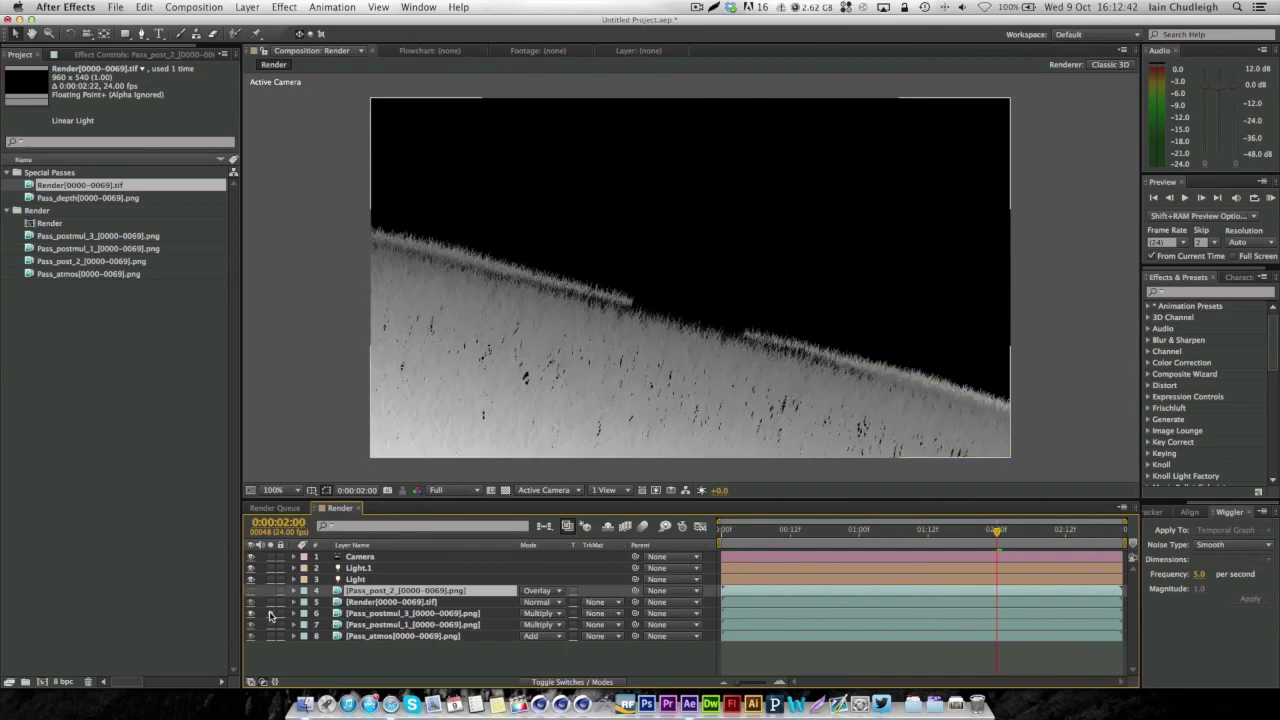
pyautogui.click(270, 613)
pyautogui.click(270, 613)
pyautogui.moveTo(725, 530); pyautogui.dragTo(1014, 530)
pyautogui.click(270, 613)
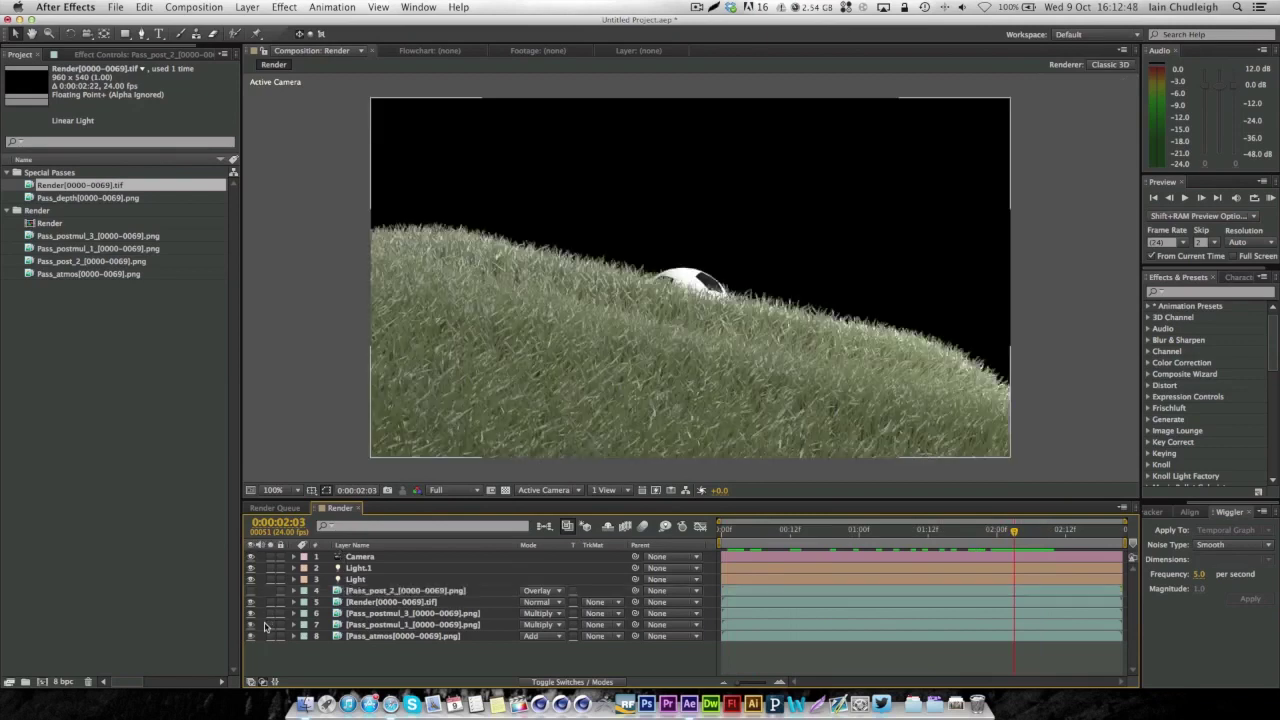
pyautogui.click(270, 625)
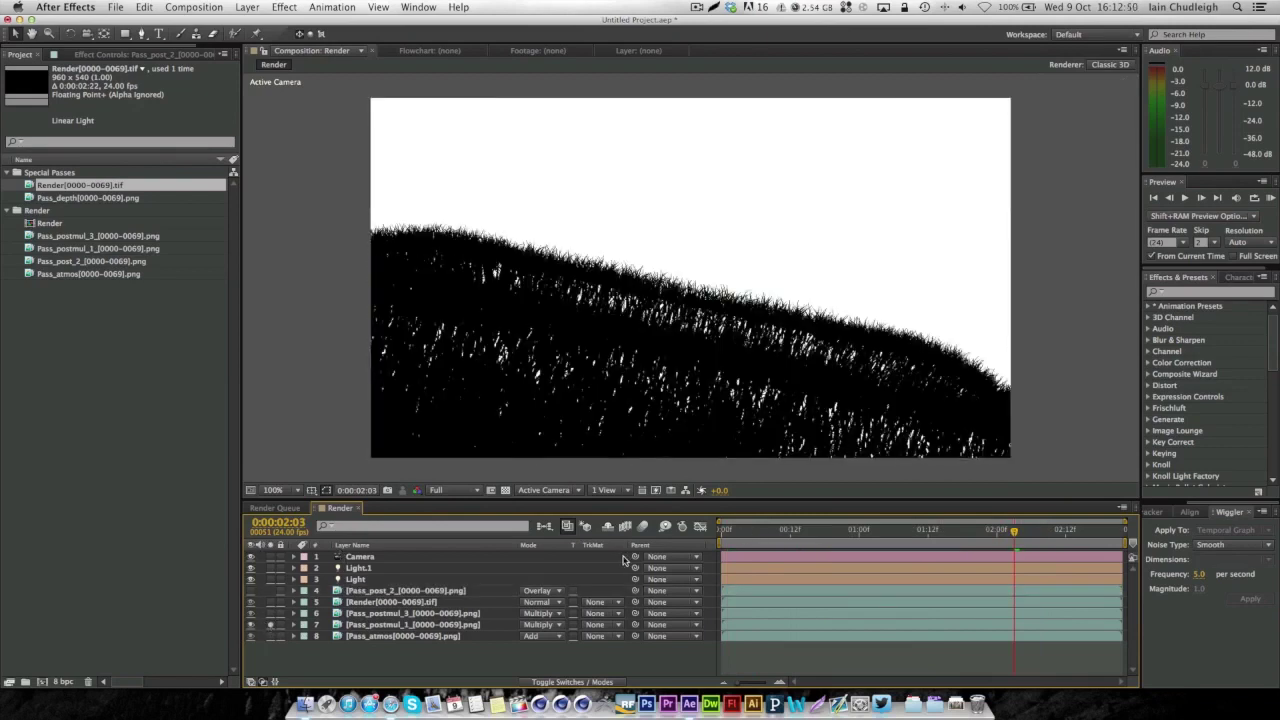
pyautogui.press('KP_0')
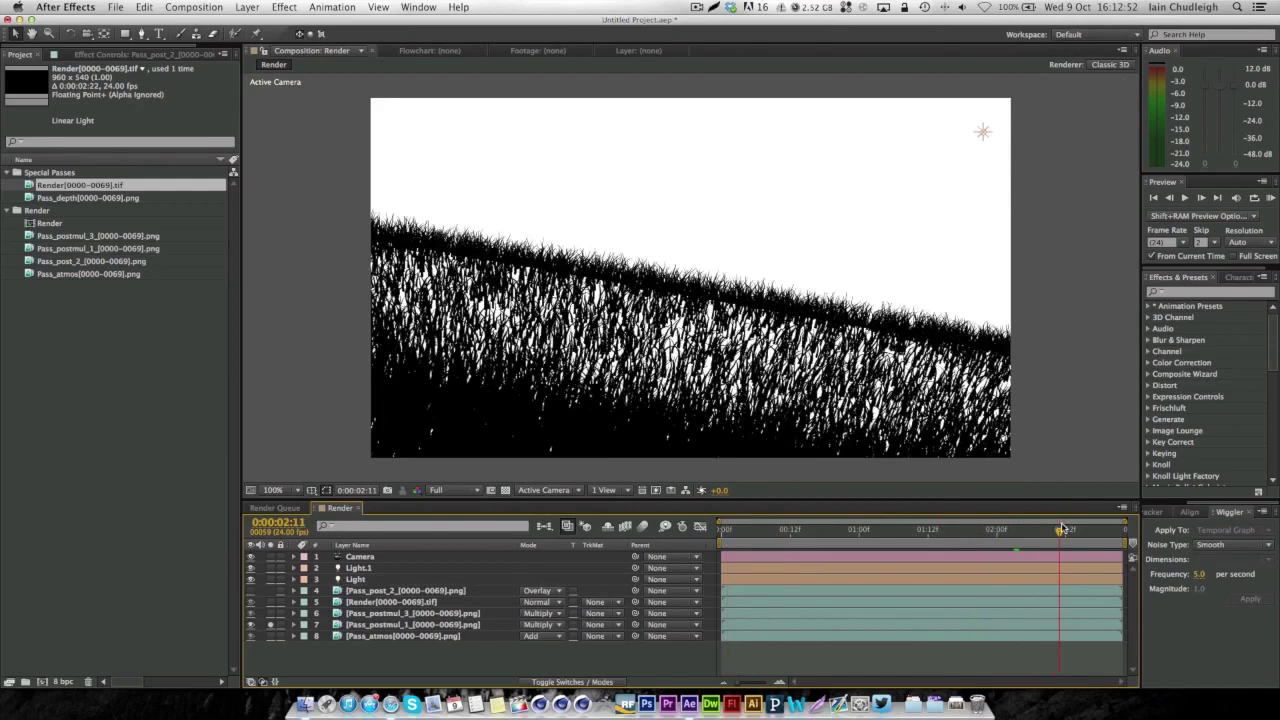
# Delete the Pass_postmul_1, Pass_atmos and Pass_post_2 layers from the Render composition
pyautogui.click(375, 624)
pyautogui.press('Delete')
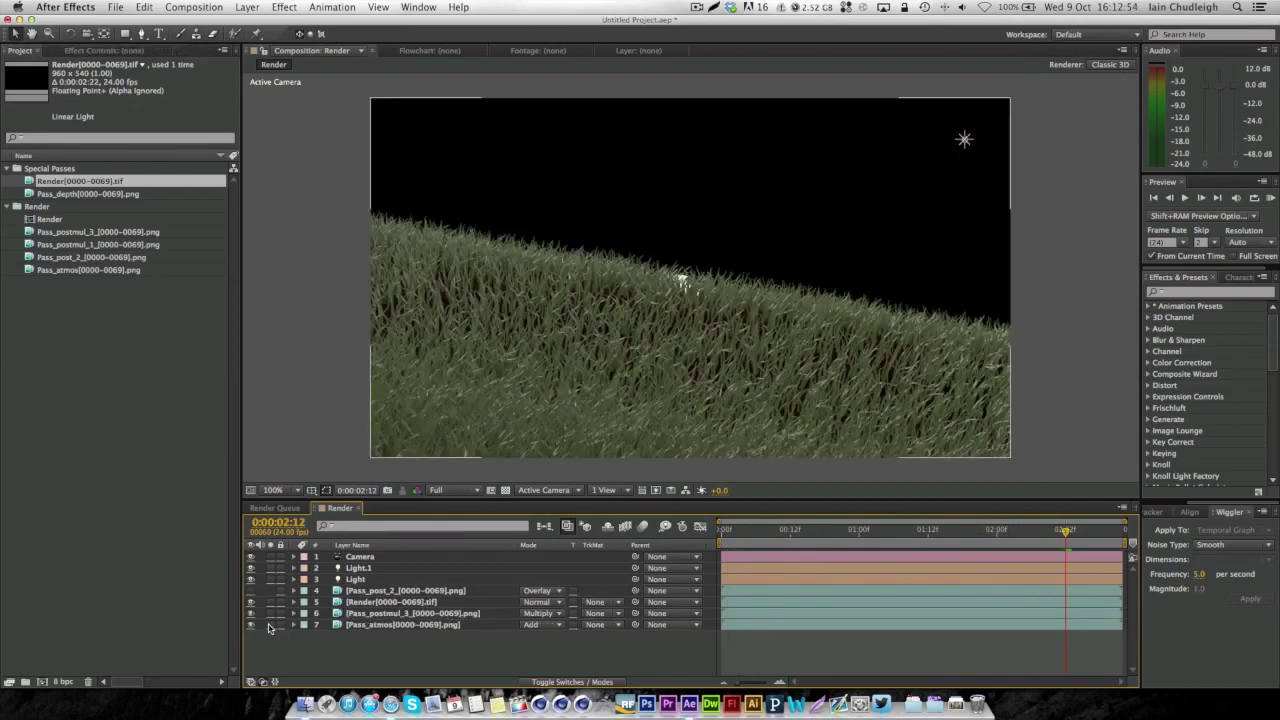
pyautogui.press('KP_0')
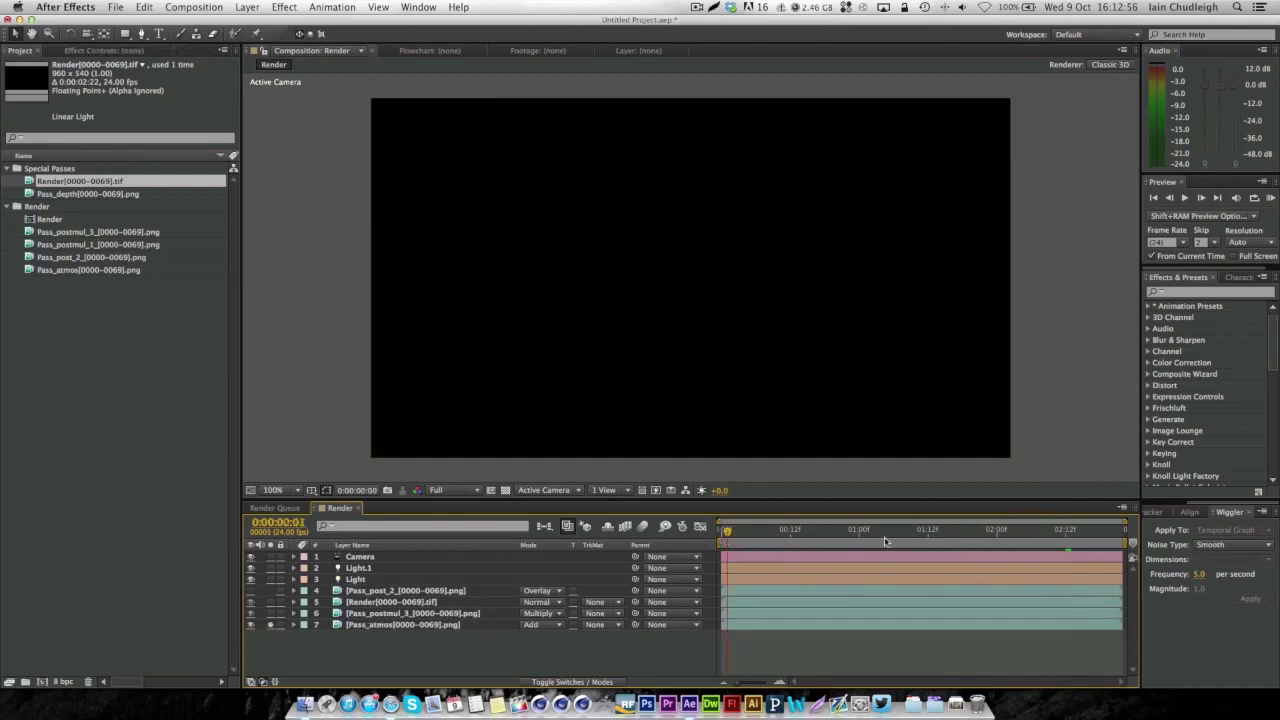
pyautogui.moveTo(812, 533); pyautogui.dragTo(1025, 534)
pyautogui.click(400, 624)
pyautogui.press('Delete')
pyautogui.click(316, 590)
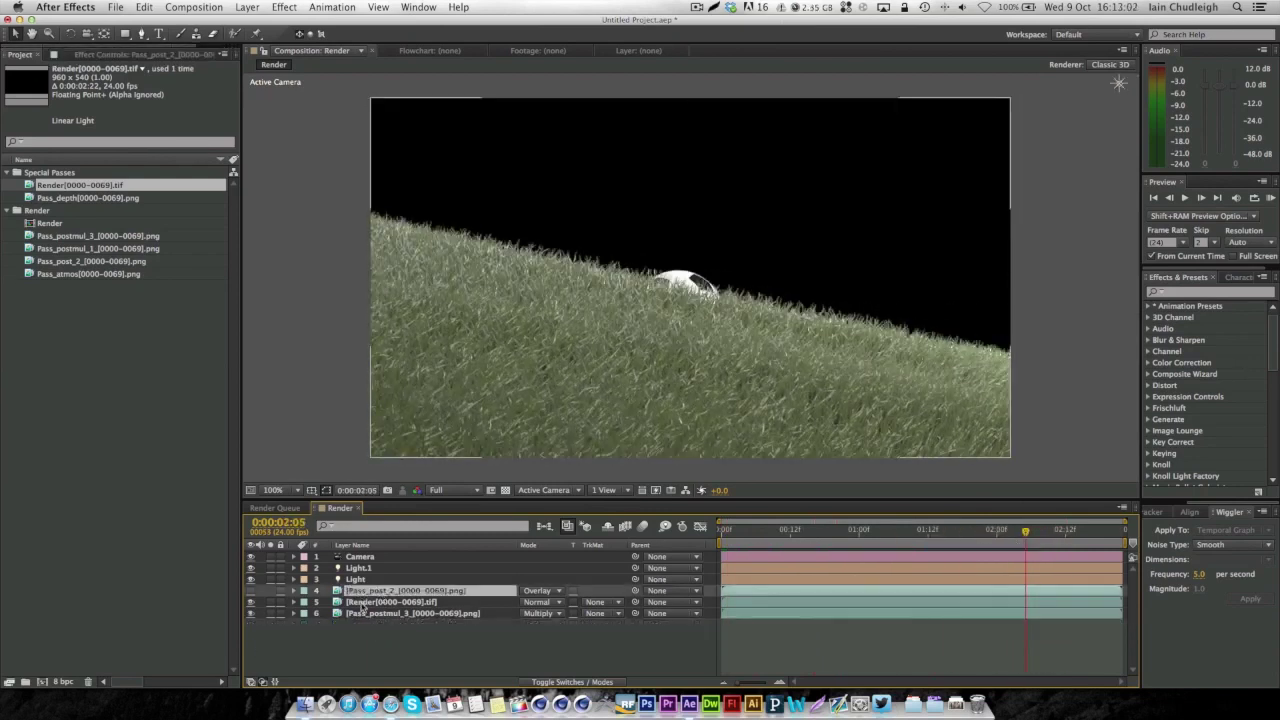
pyautogui.click(251, 590)
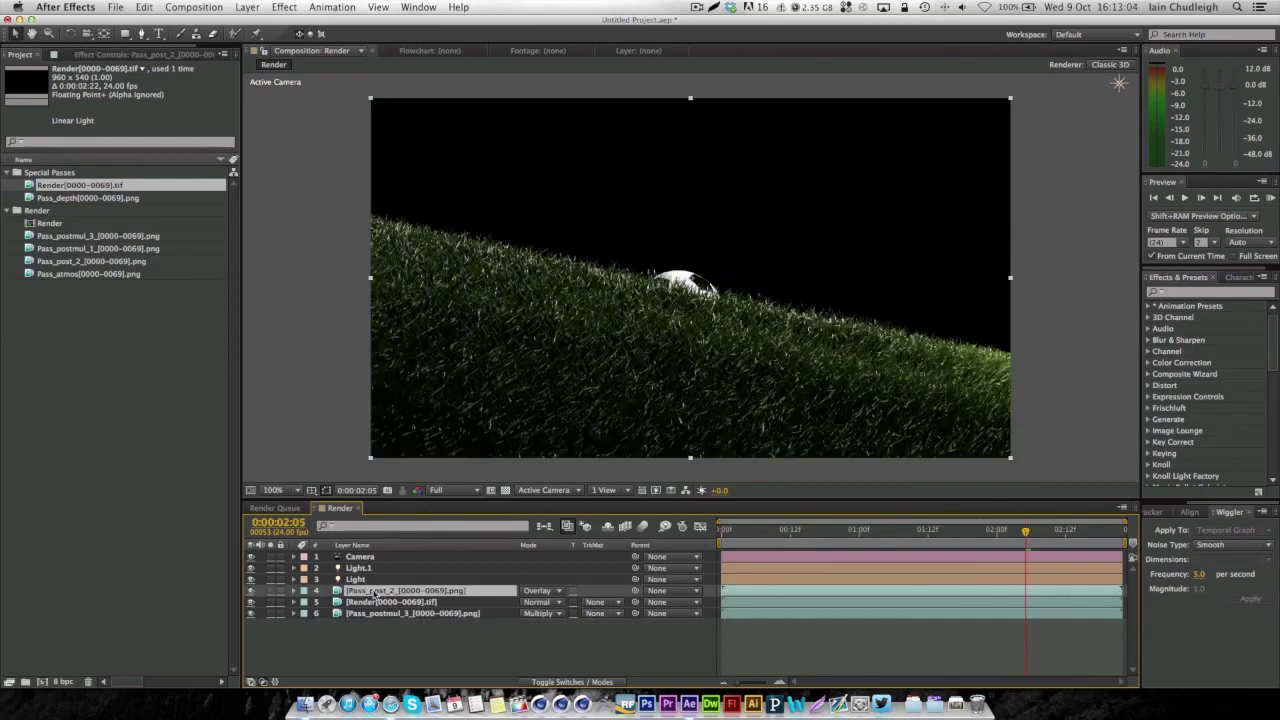
pyautogui.press('Delete')
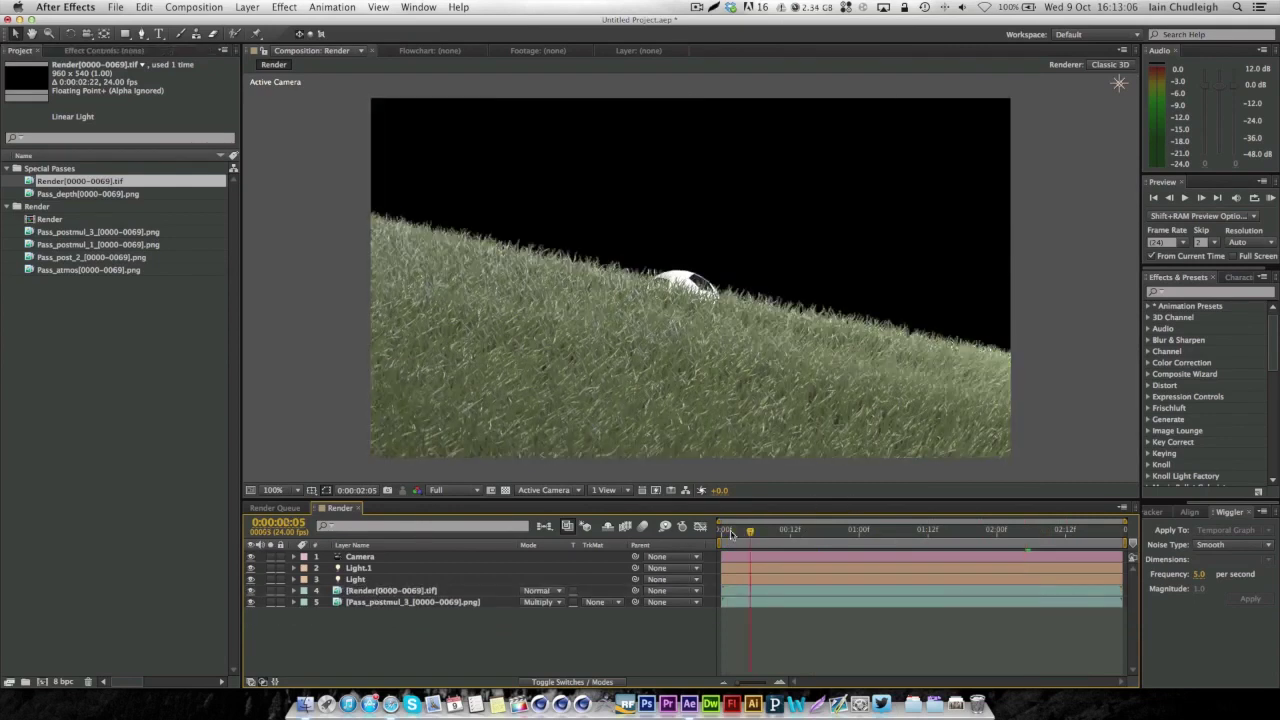
pyautogui.moveTo(730, 534); pyautogui.dragTo(1102, 540)
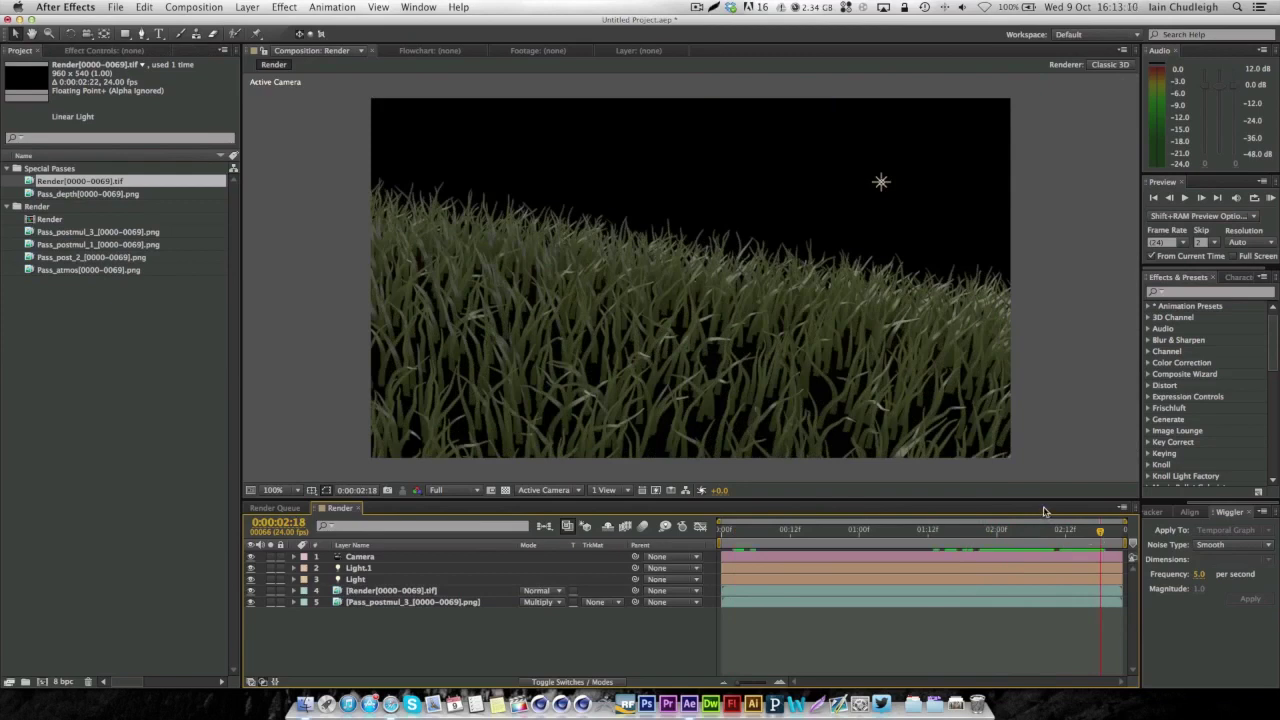
pyautogui.moveTo(880, 541); pyautogui.dragTo(992, 554)
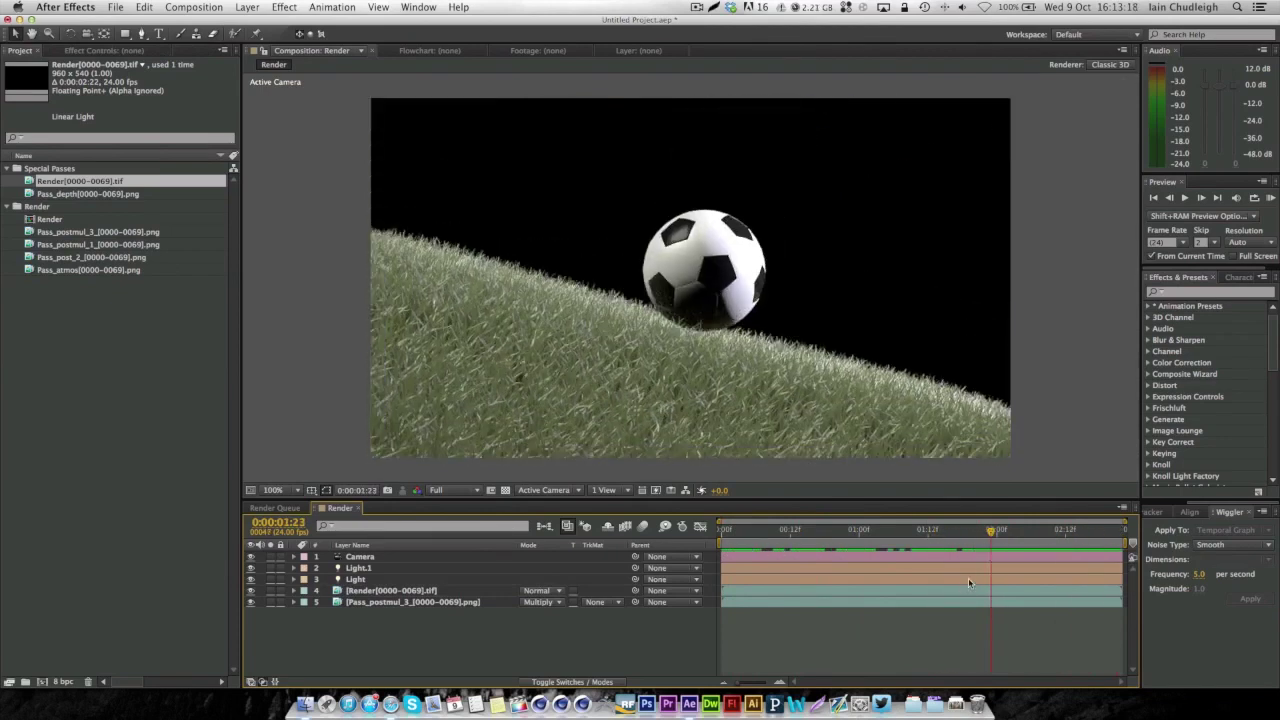
pyautogui.moveTo(858, 540); pyautogui.dragTo(1019, 545)
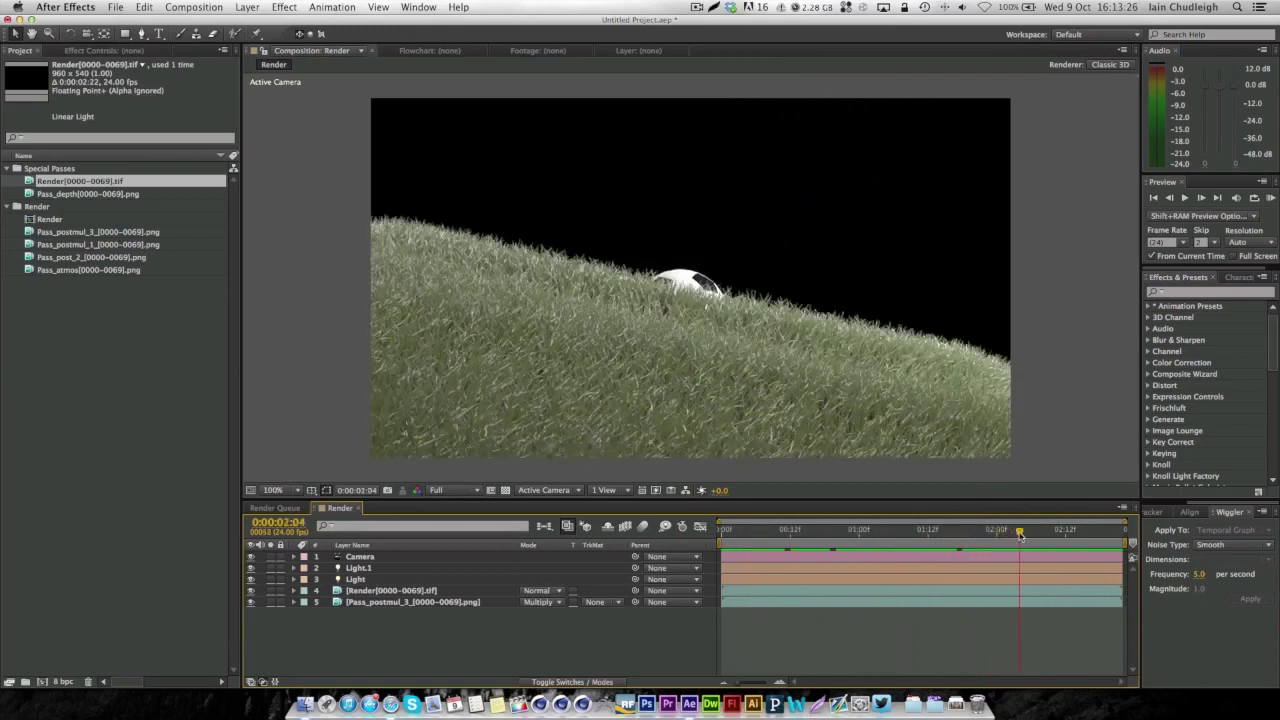
# Create a new Pass_depth composition from the Pass_depth footage
pyautogui.click(58, 387)
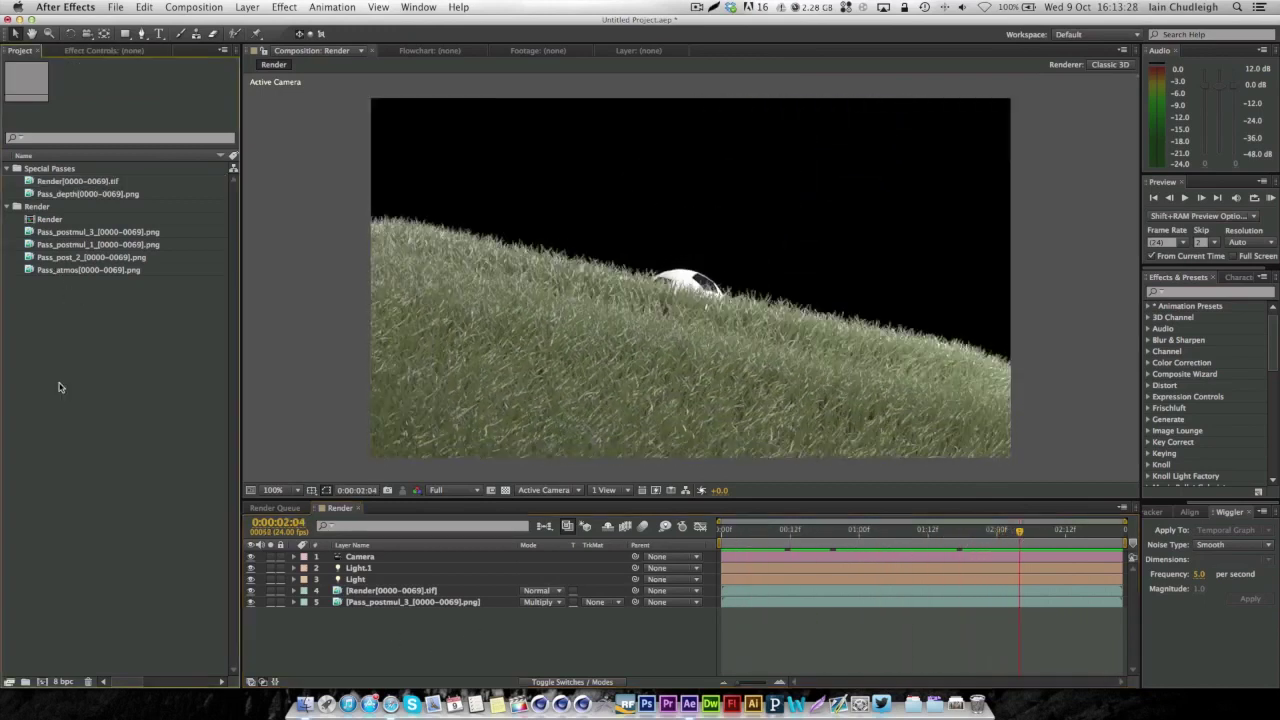
pyautogui.click(60, 196)
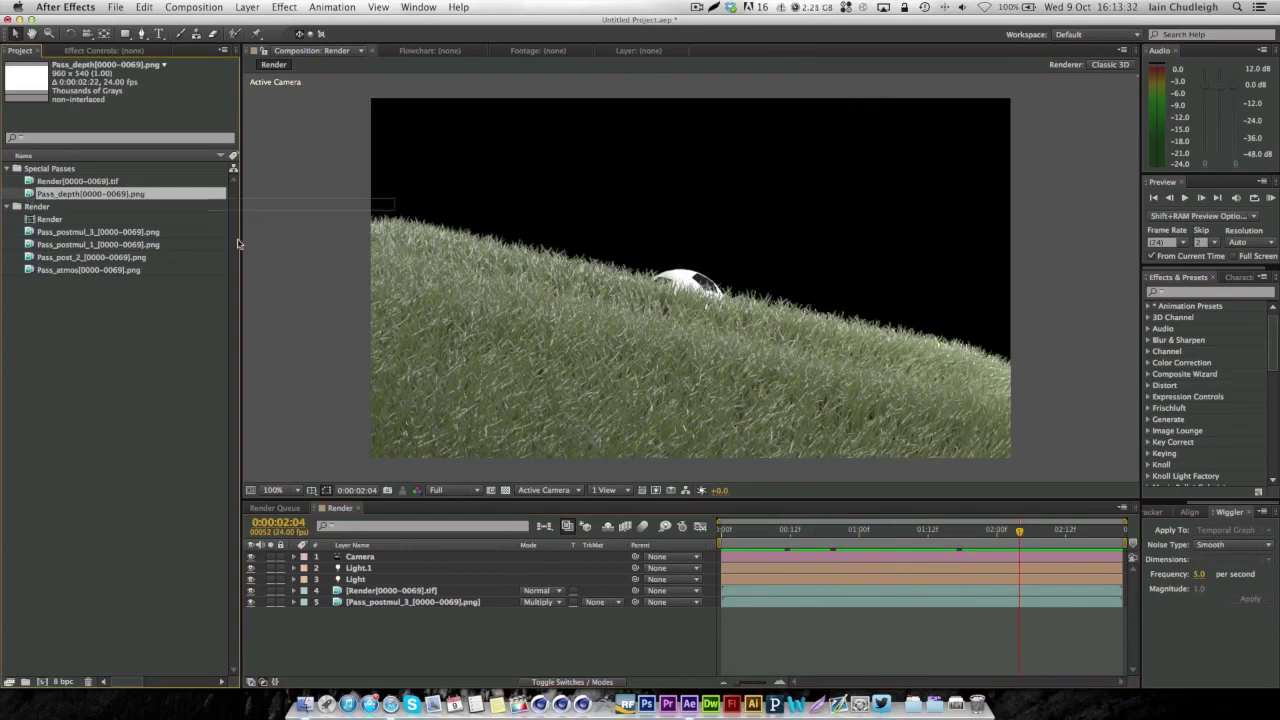
pyautogui.moveTo(237, 243); pyautogui.dragTo(42, 681)
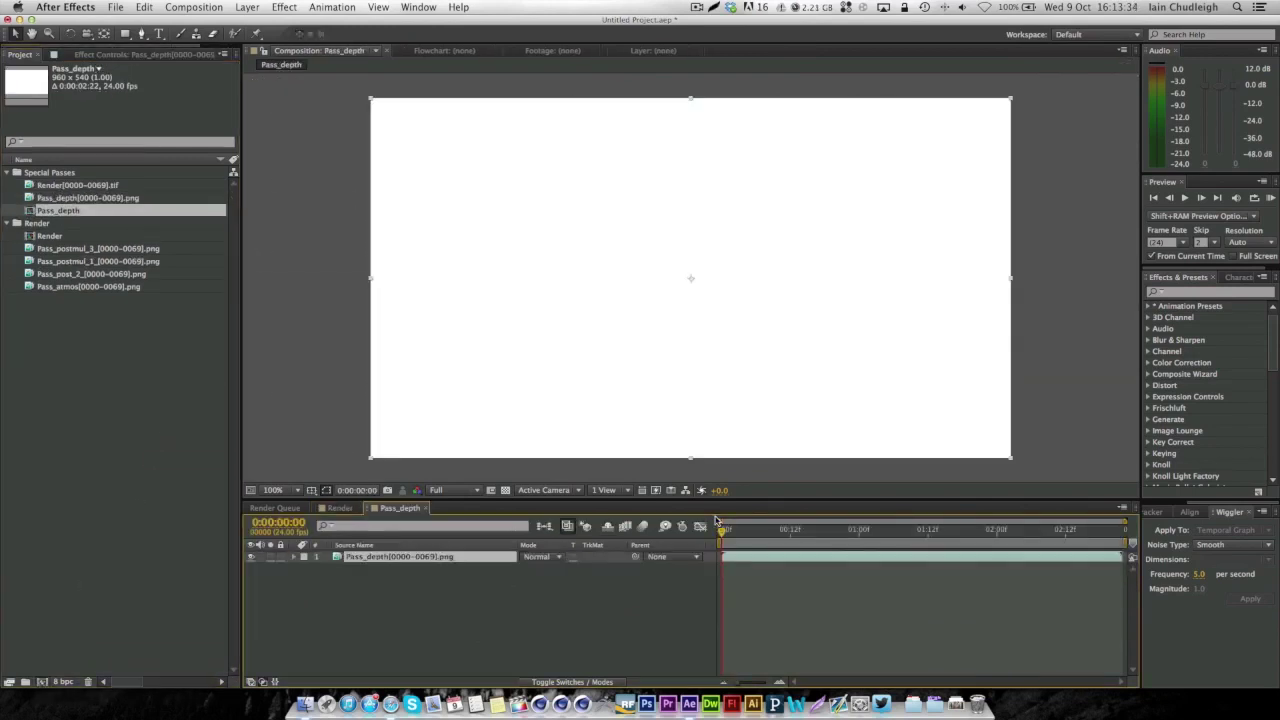
pyautogui.moveTo(720, 528); pyautogui.dragTo(1008, 531)
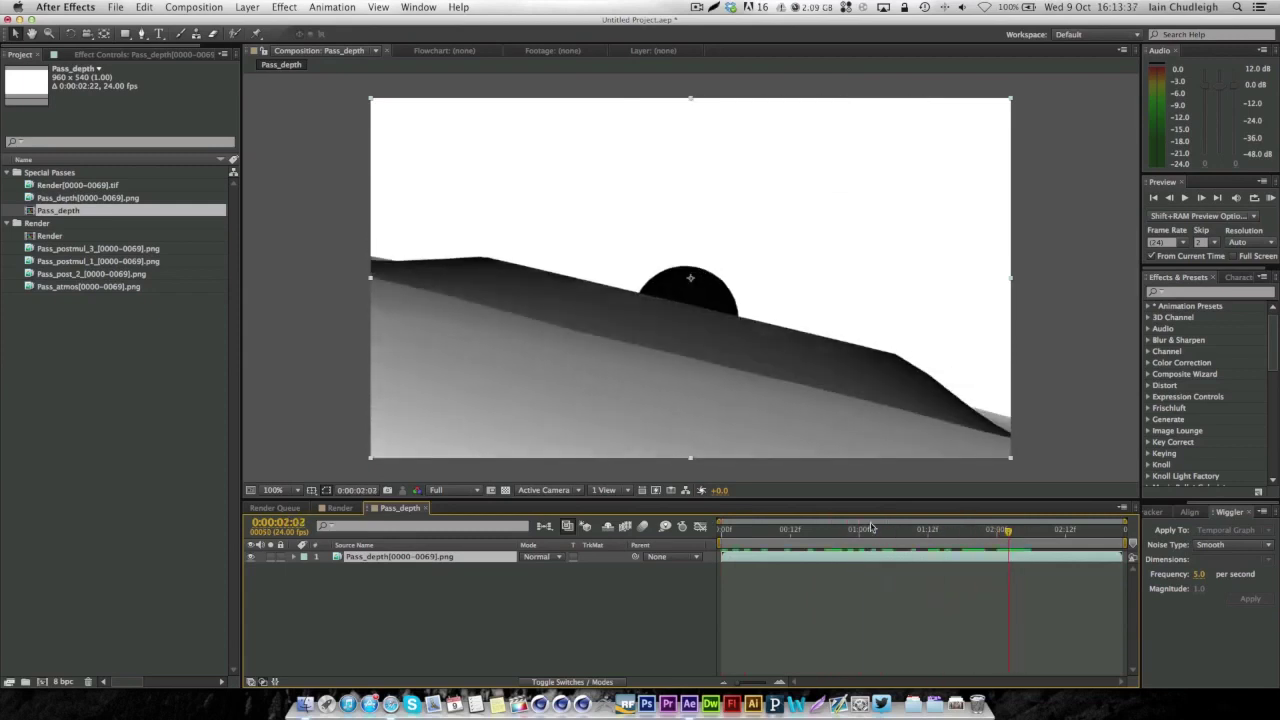
# Select the Pass_postmul_3 footage and briefly solo that layer in the Render composition
pyautogui.click(80, 276)
pyautogui.click(80, 262)
pyautogui.click(77, 250)
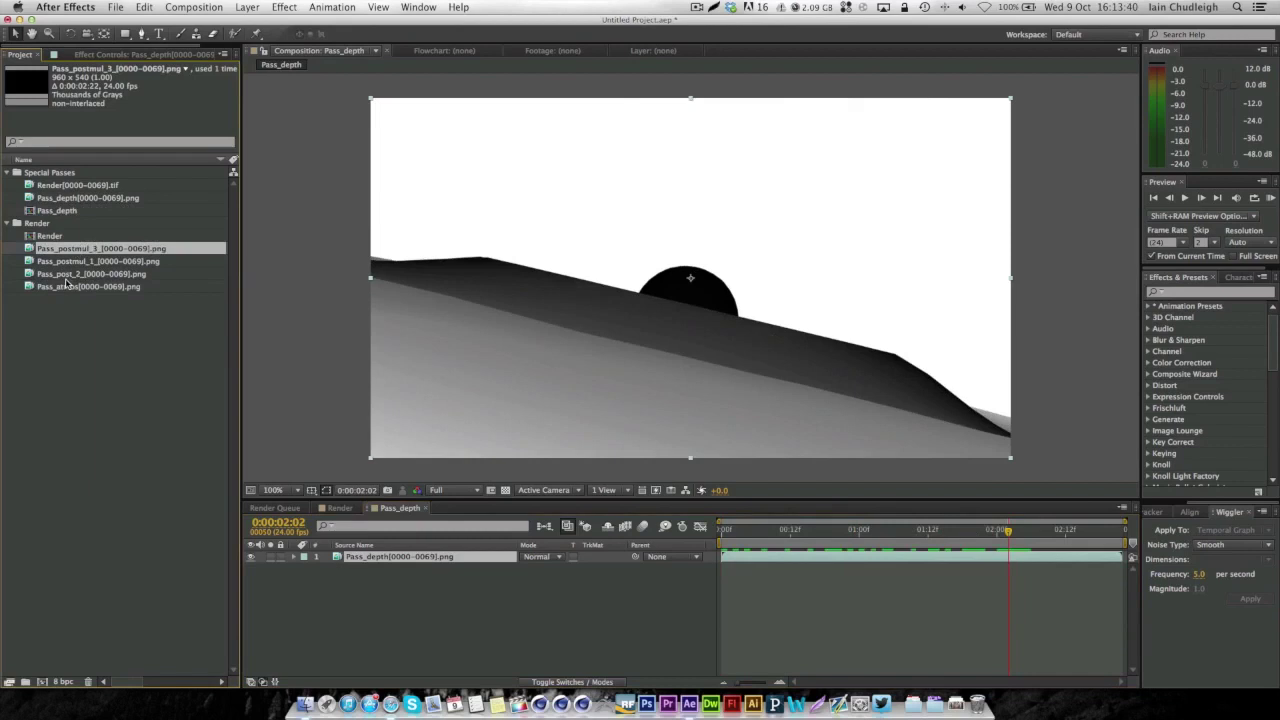
pyautogui.click(340, 508)
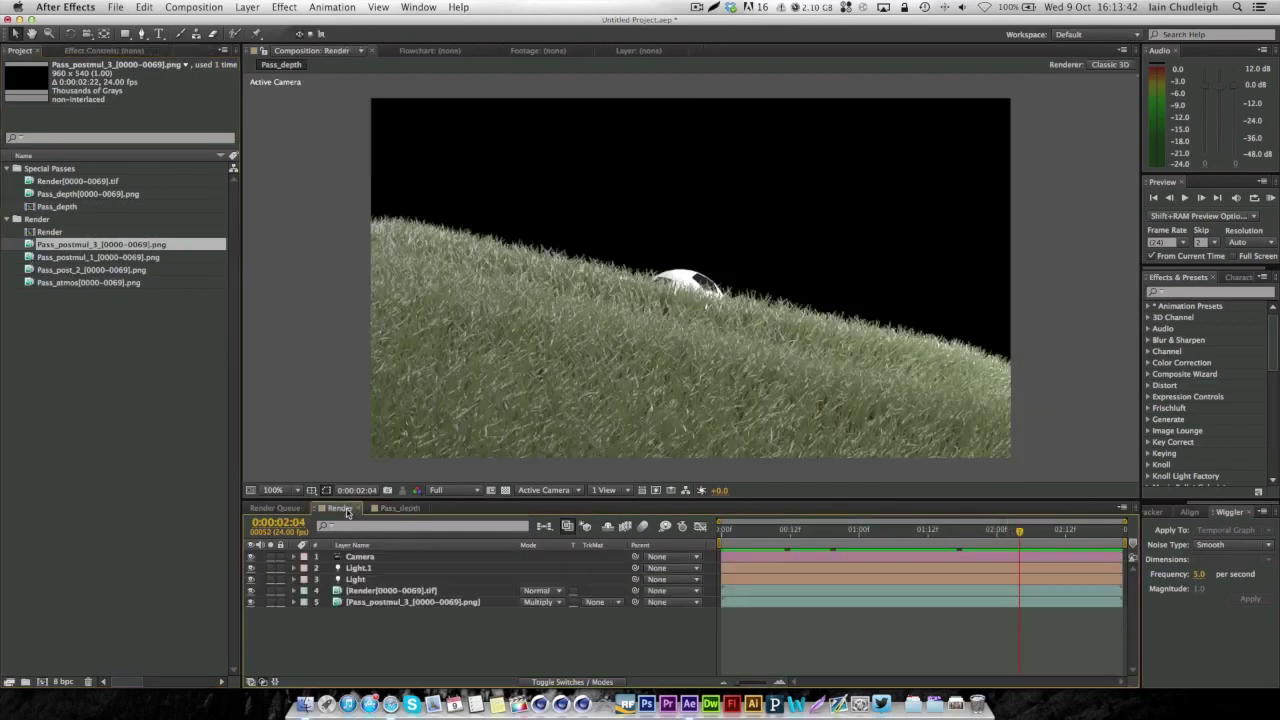
pyautogui.click(272, 602)
pyautogui.click(272, 602)
pyautogui.click(380, 602)
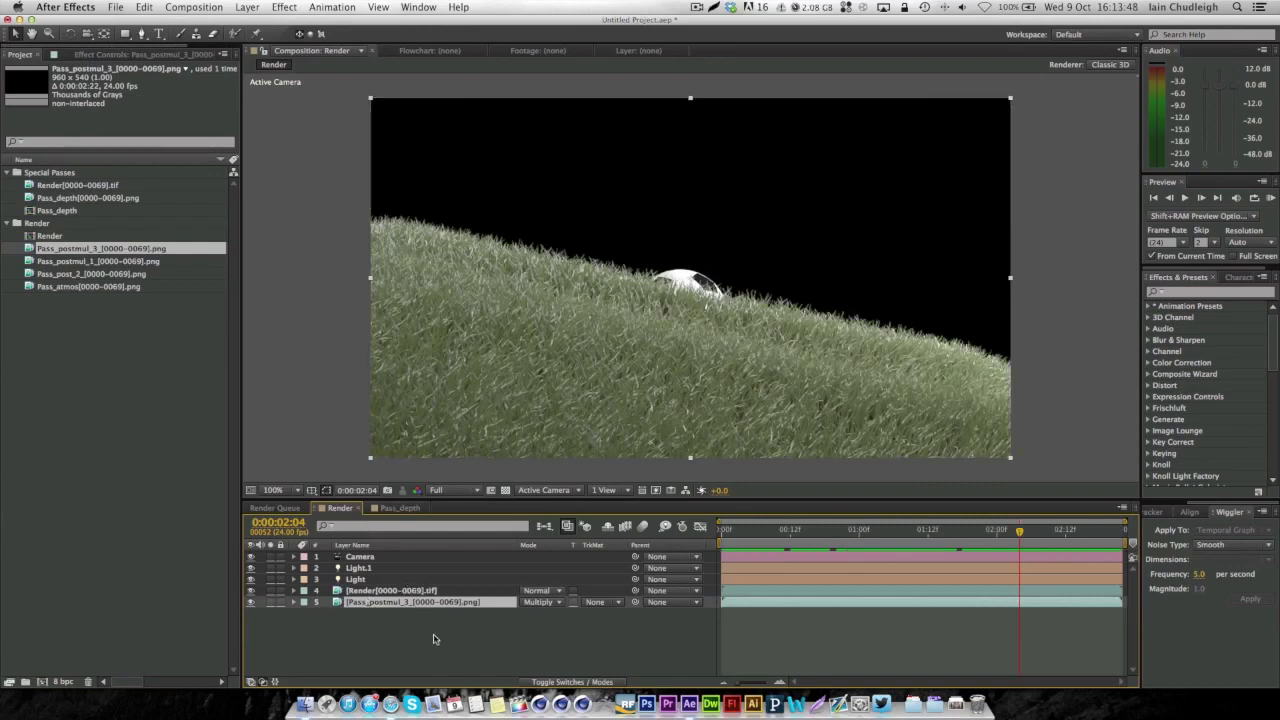
# Add Pass_postmul_3 into the Pass_depth composition above the depth pass and select it
pyautogui.click(402, 508)
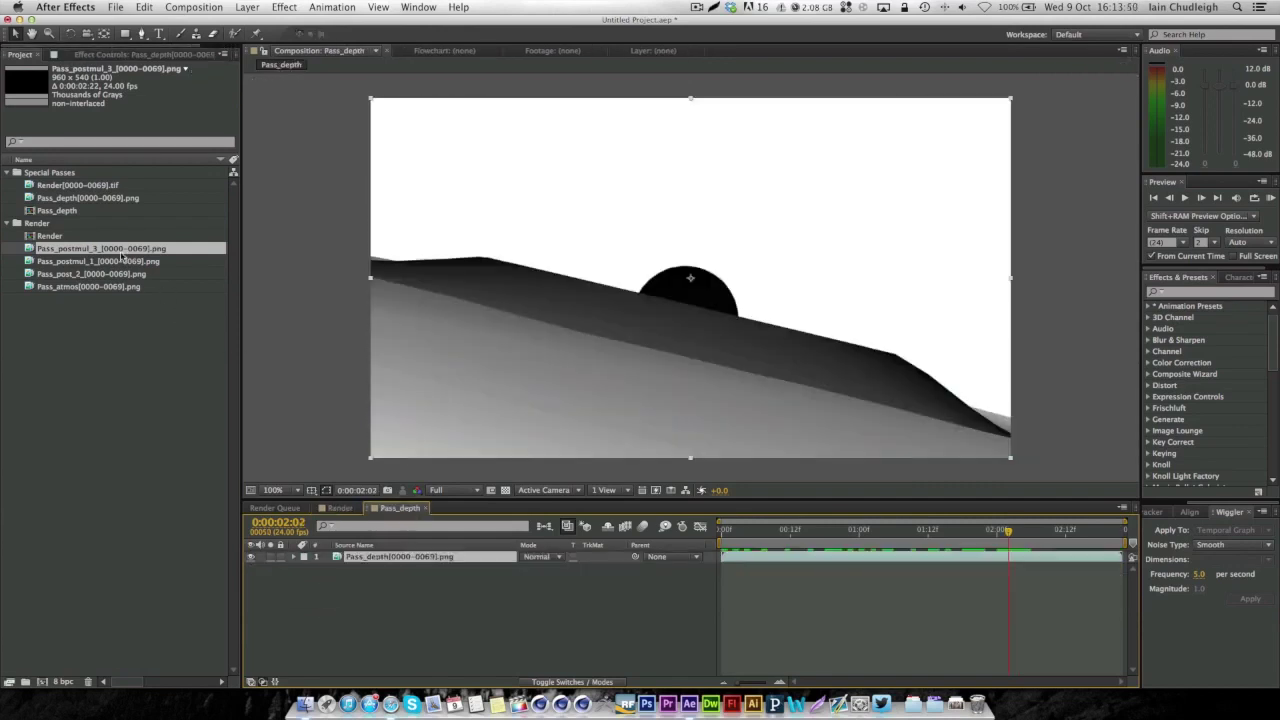
pyautogui.moveTo(90, 236); pyautogui.dragTo(376, 557)
pyautogui.moveTo(792, 538); pyautogui.dragTo(1071, 542)
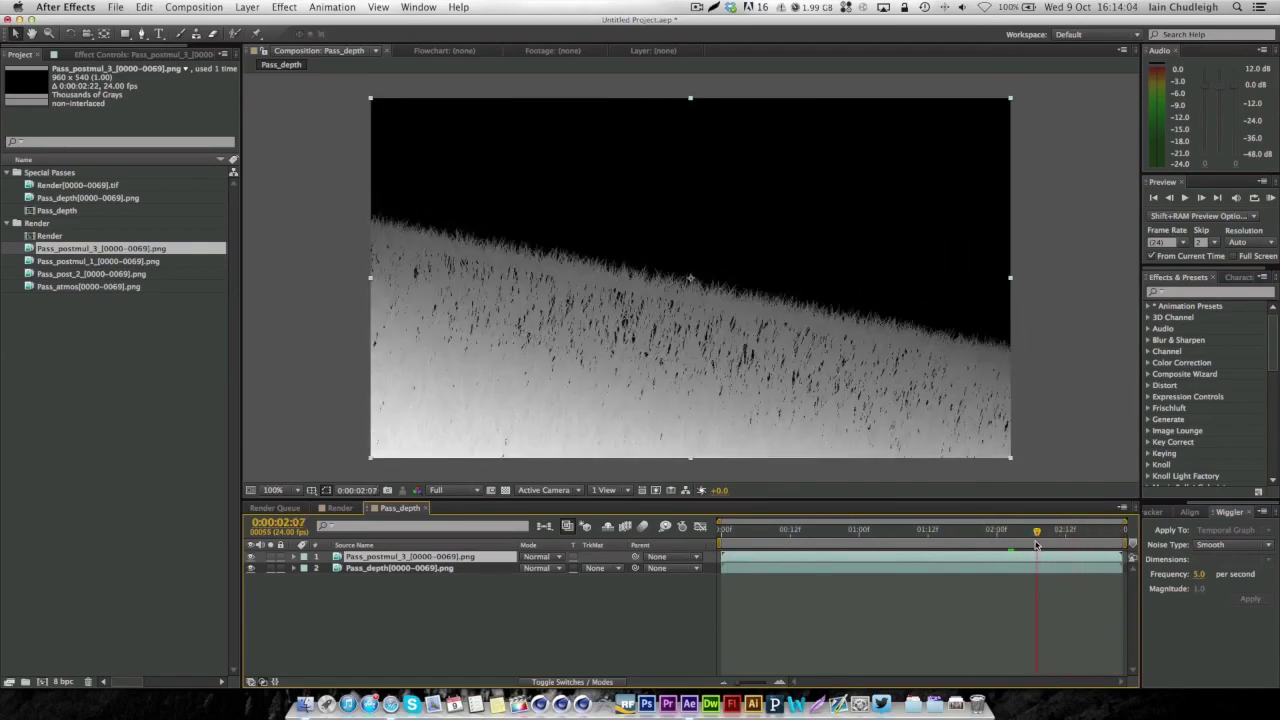
pyautogui.click(391, 612)
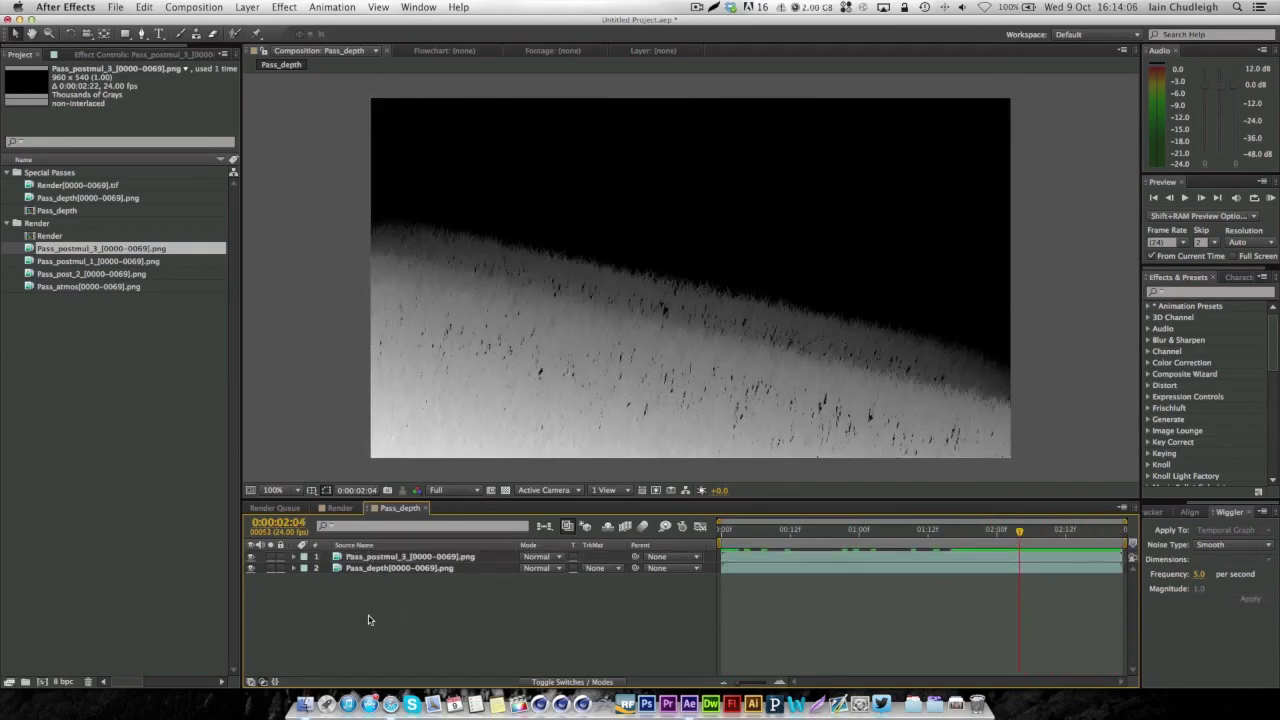
pyautogui.click(372, 557)
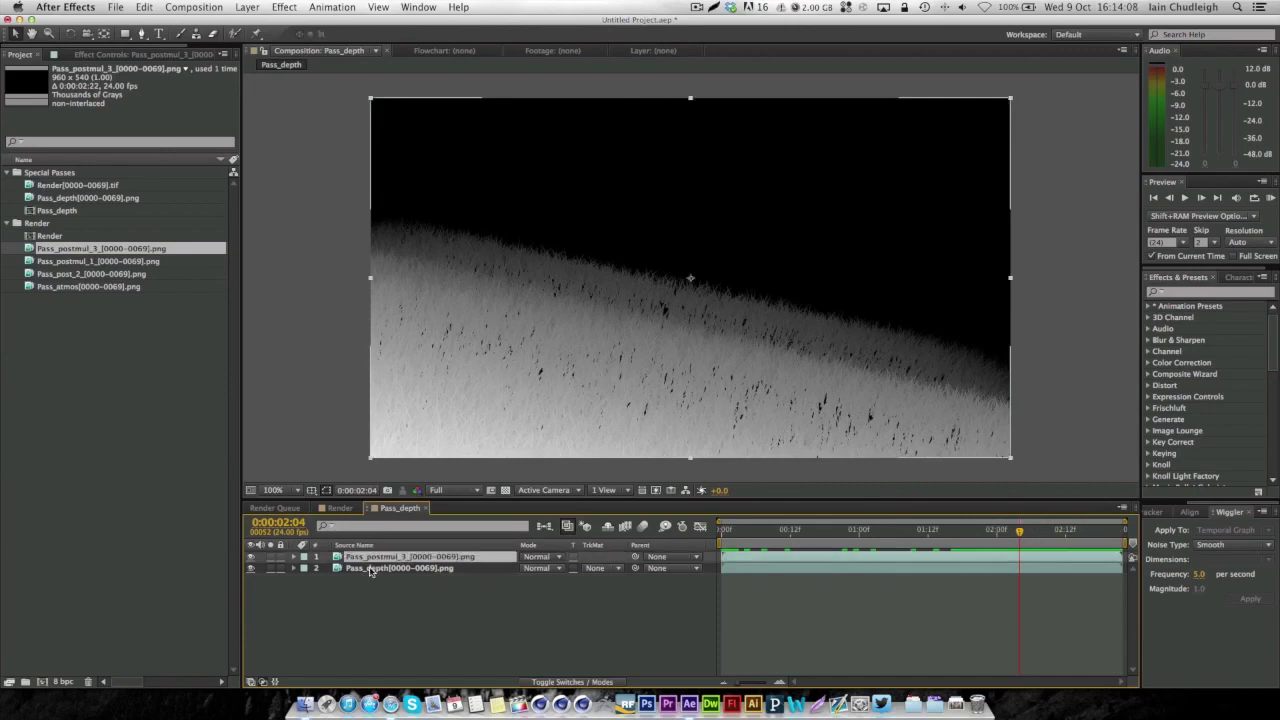
# Apply Blur & Sharpen > Fast Blur with Blurriness 0.5 and Repeat Edge Pixels checked
pyautogui.click(110, 55)
pyautogui.rightClick(83, 173)
pyautogui.moveTo(134, 157)
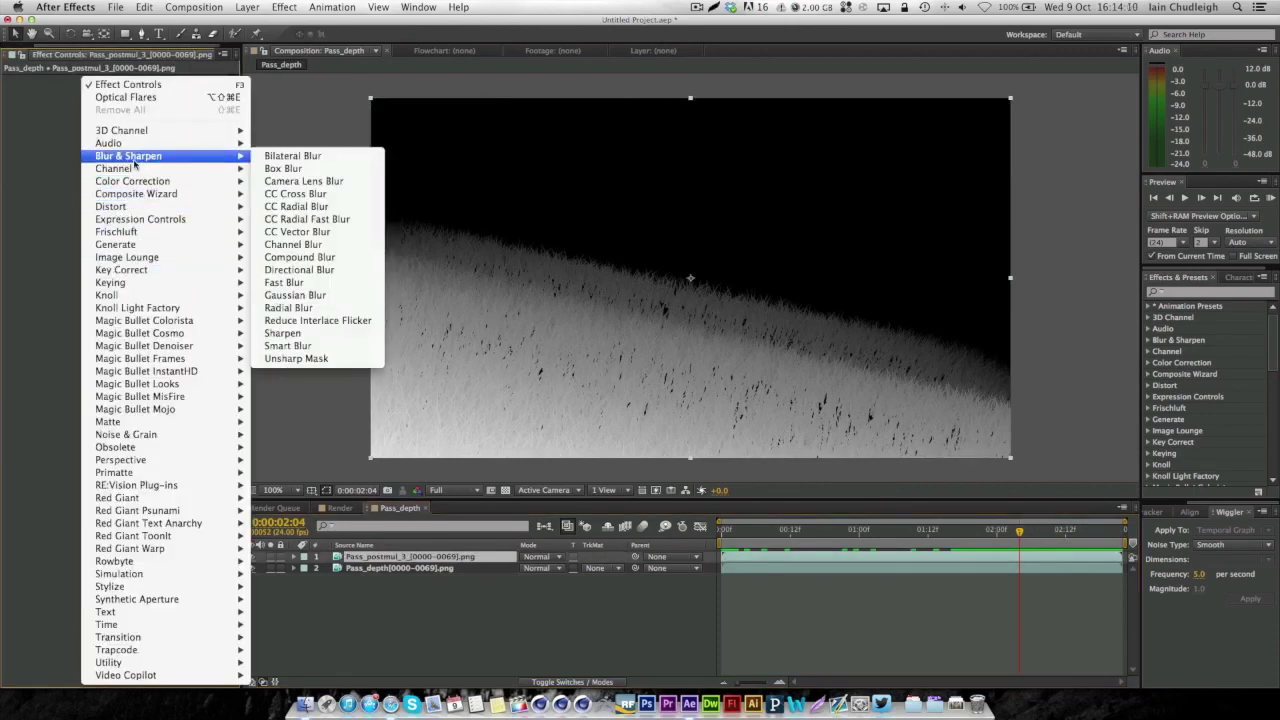
pyautogui.click(288, 283)
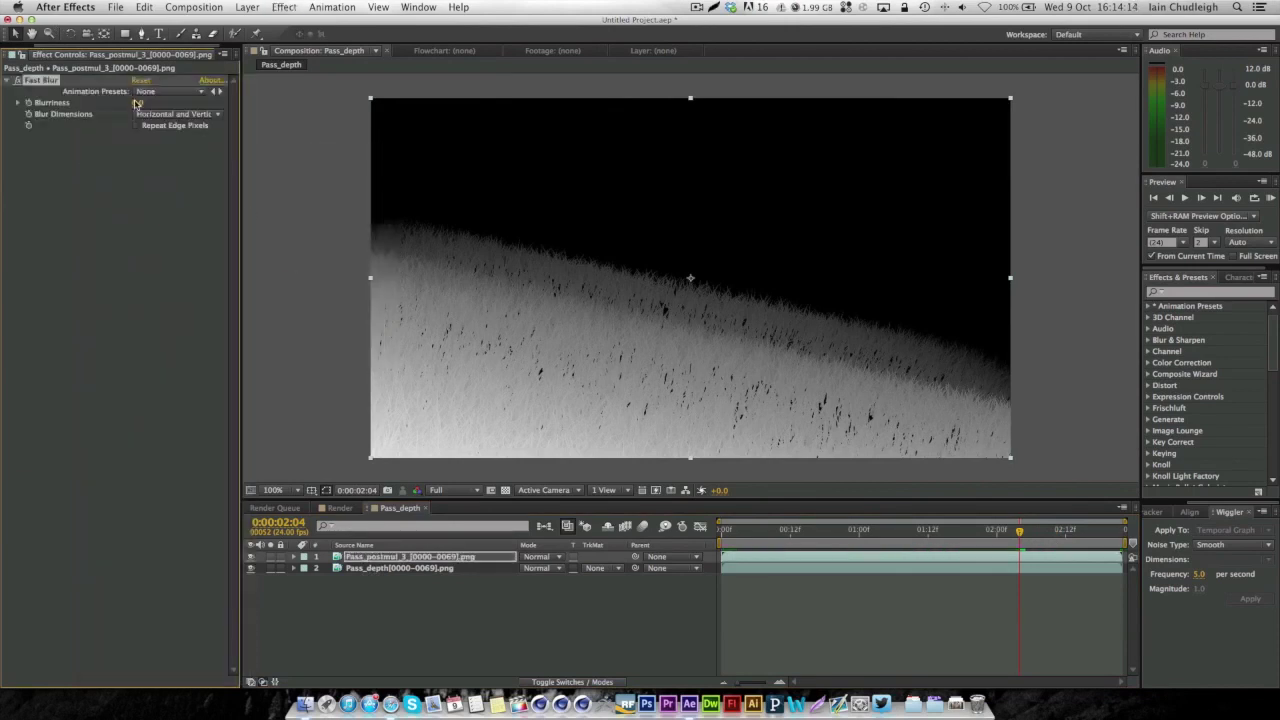
pyautogui.click(147, 217)
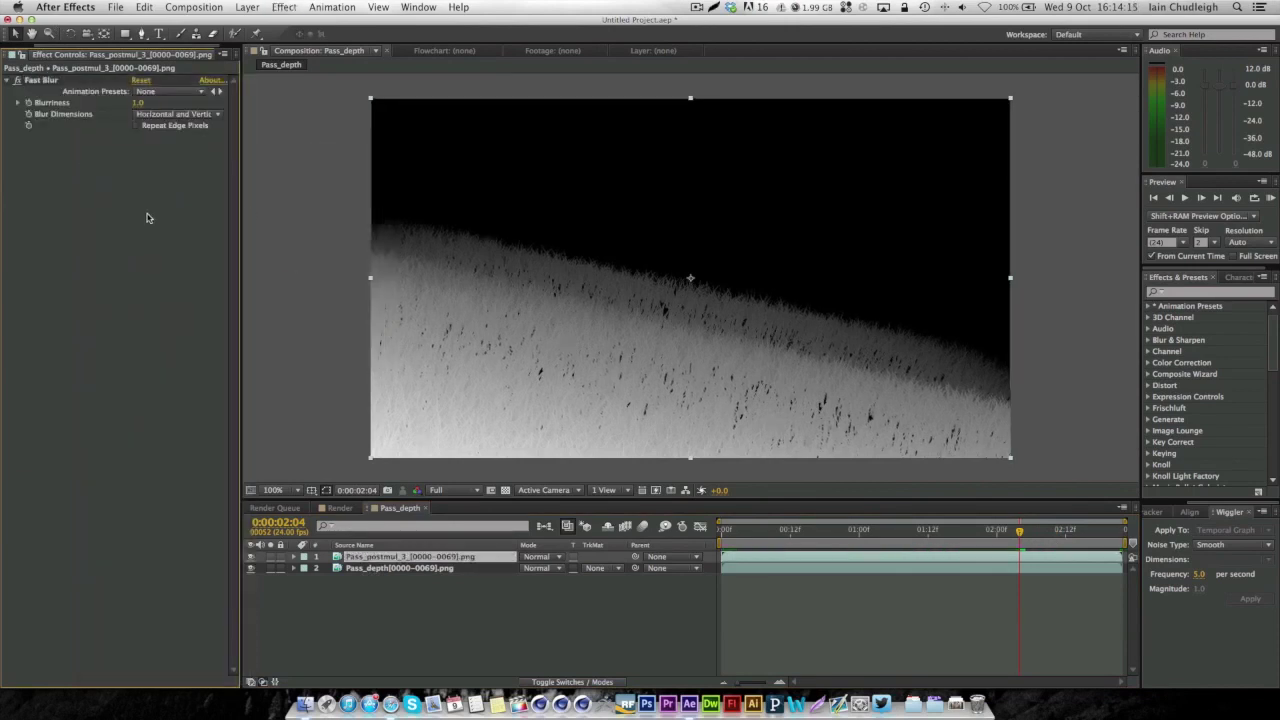
pyautogui.click(141, 104)
pyautogui.write('0.5')
pyautogui.press('Return')
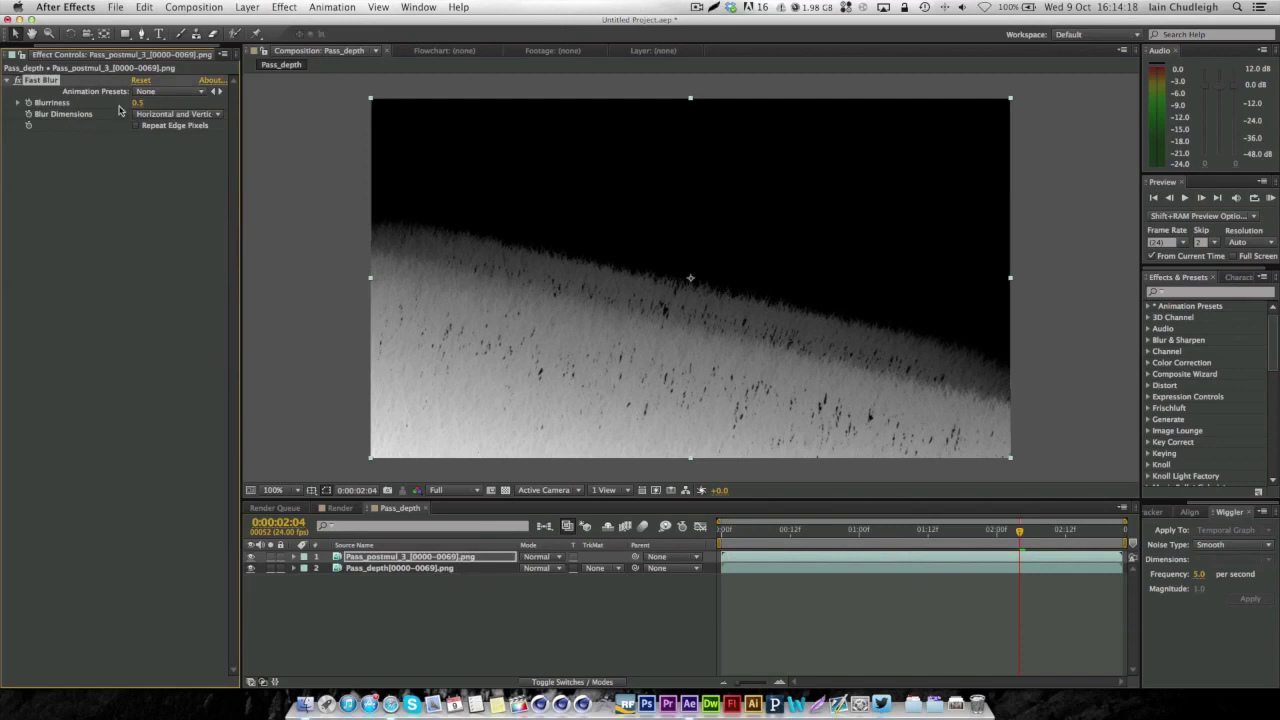
pyautogui.click(136, 126)
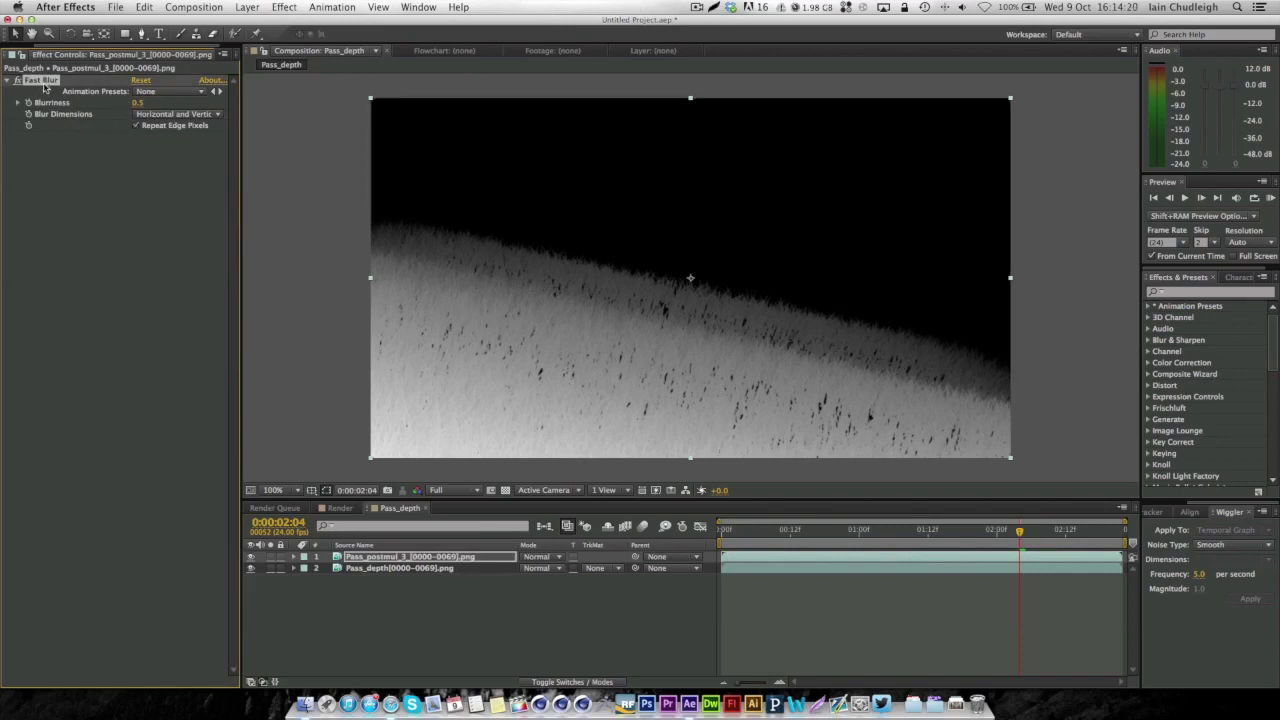
pyautogui.click(360, 569)
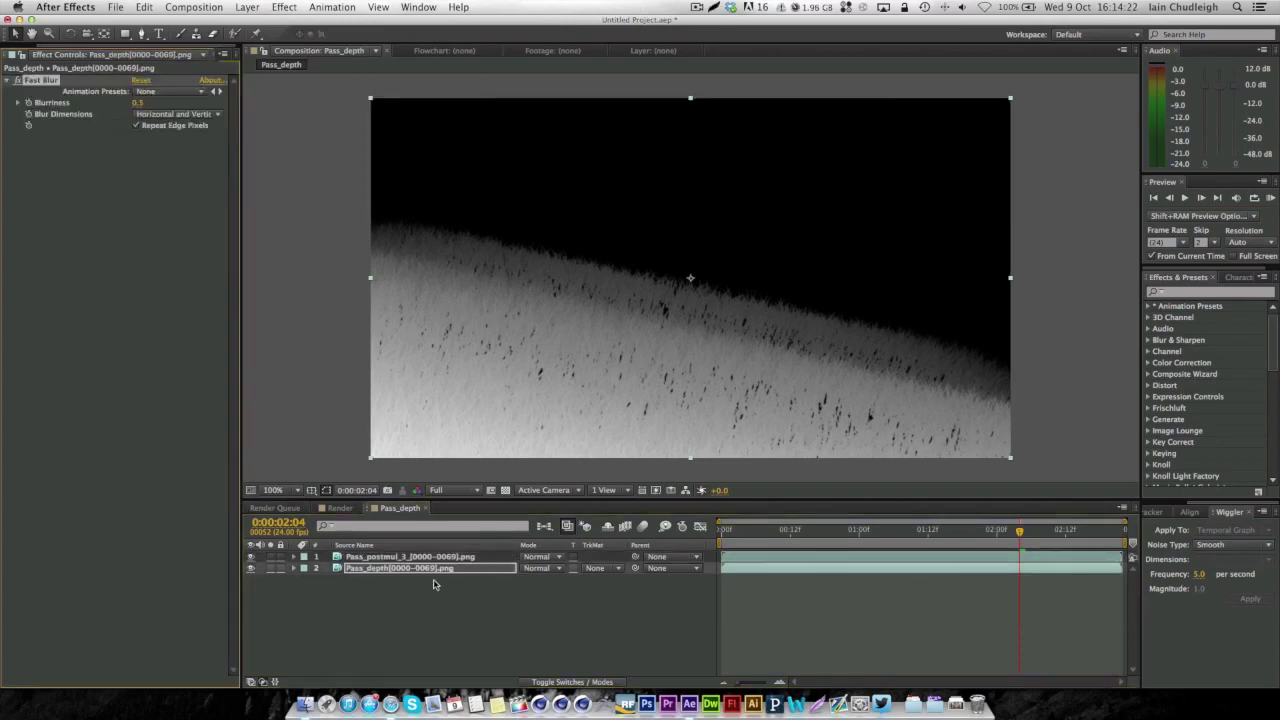
# Try Overlay, Add and Multiply blend modes on Pass_postmul_3, checking frame 0:00:02:05
pyautogui.click(552, 568)
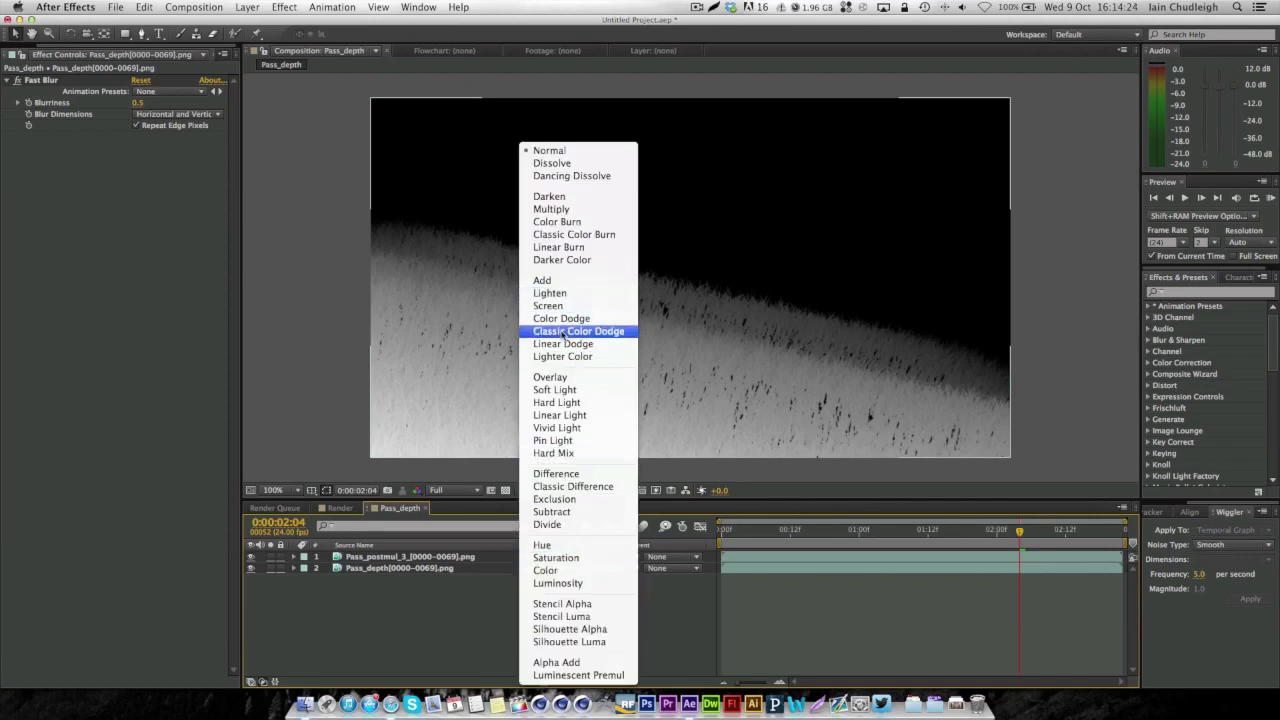
pyautogui.click(560, 378)
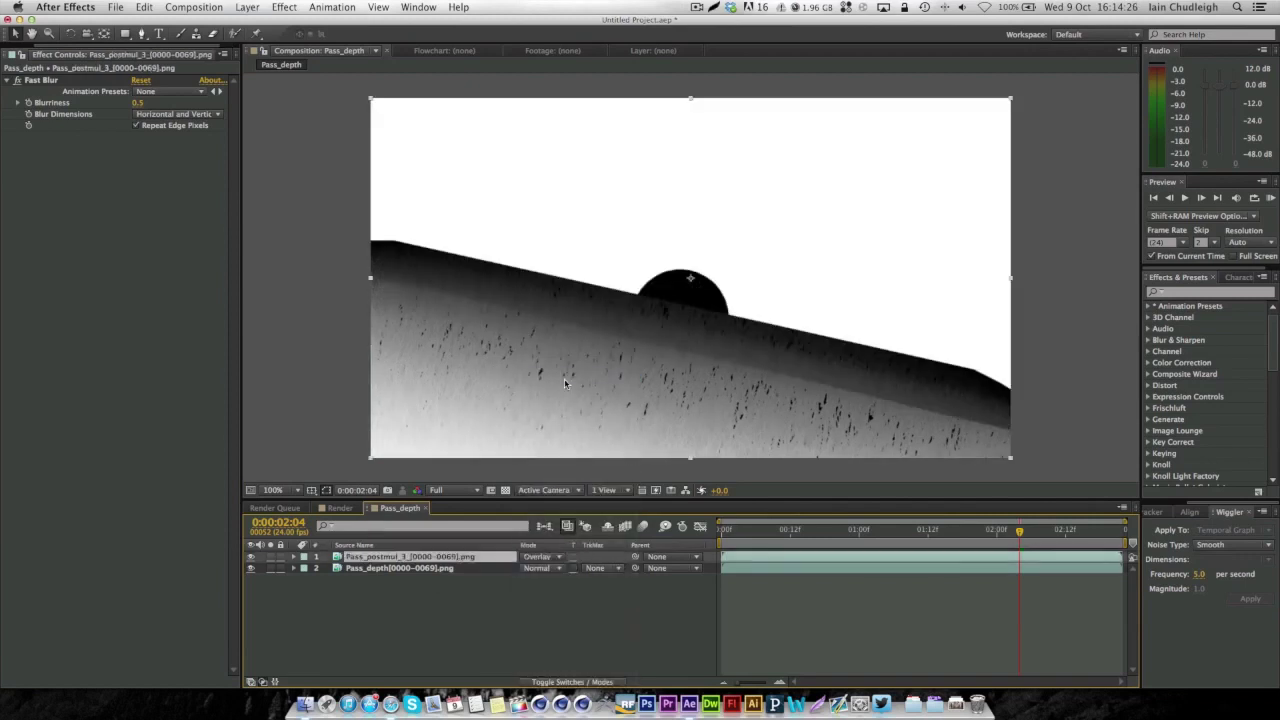
pyautogui.click(527, 560)
pyautogui.click(550, 294)
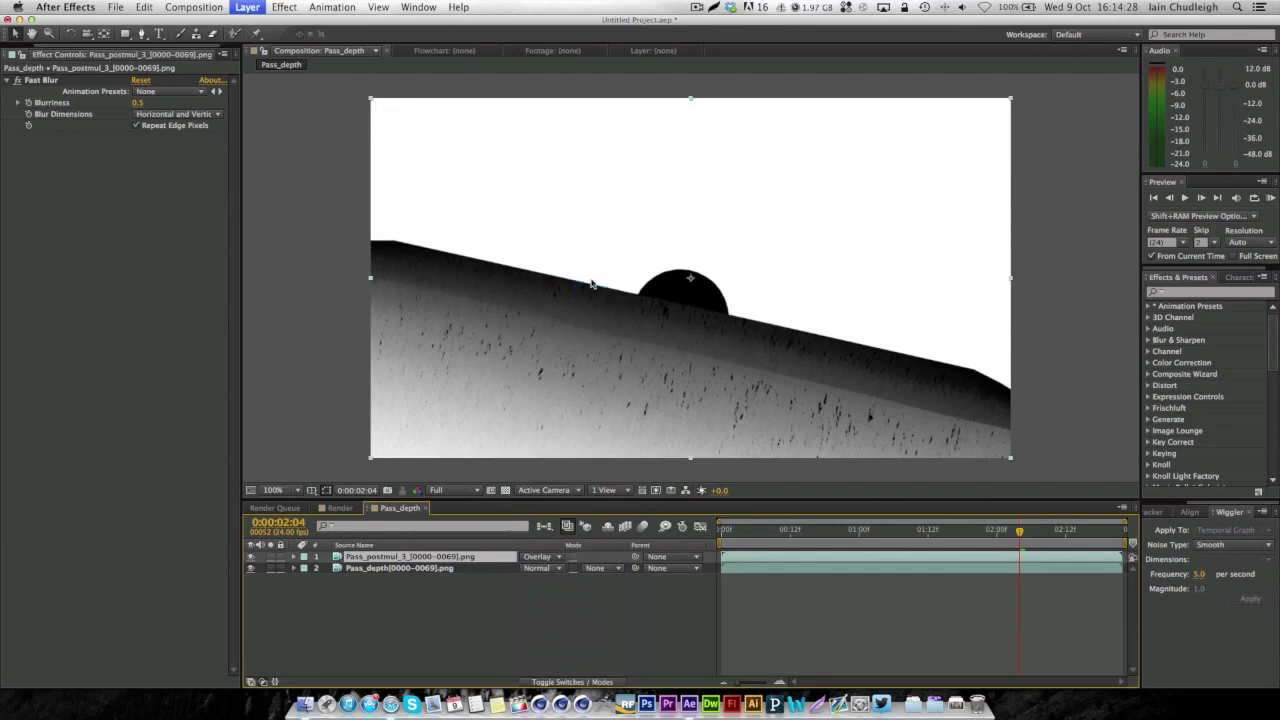
pyautogui.click(554, 558)
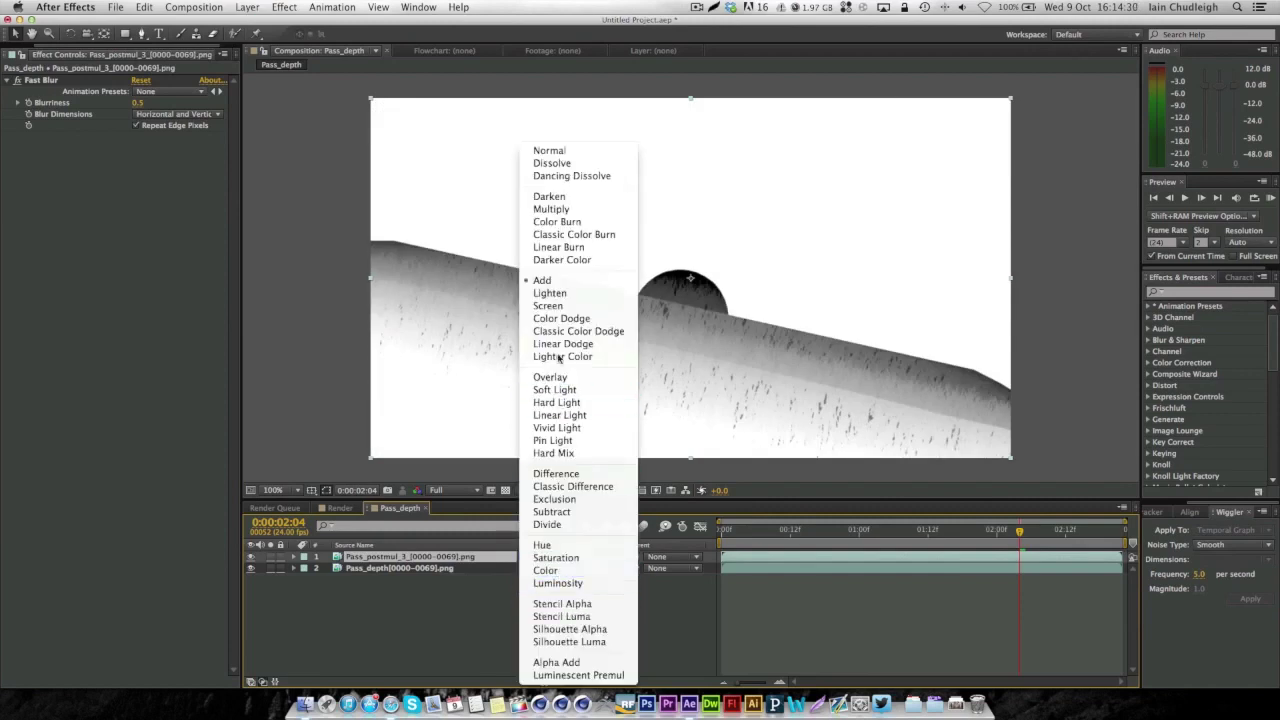
pyautogui.click(557, 209)
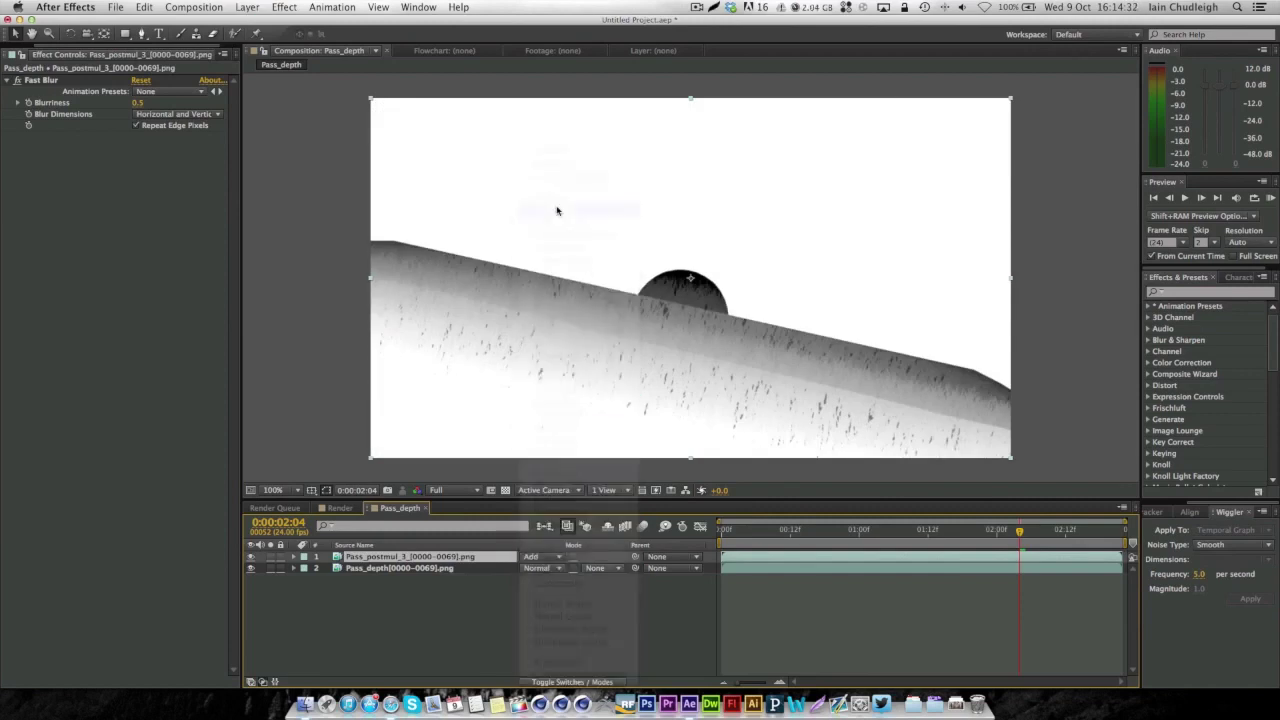
pyautogui.moveTo(755, 534); pyautogui.dragTo(1058, 536)
# Set the top layer back to Normal blending, scrub the depth pass, and return to the Render comp
pyautogui.click(567, 557)
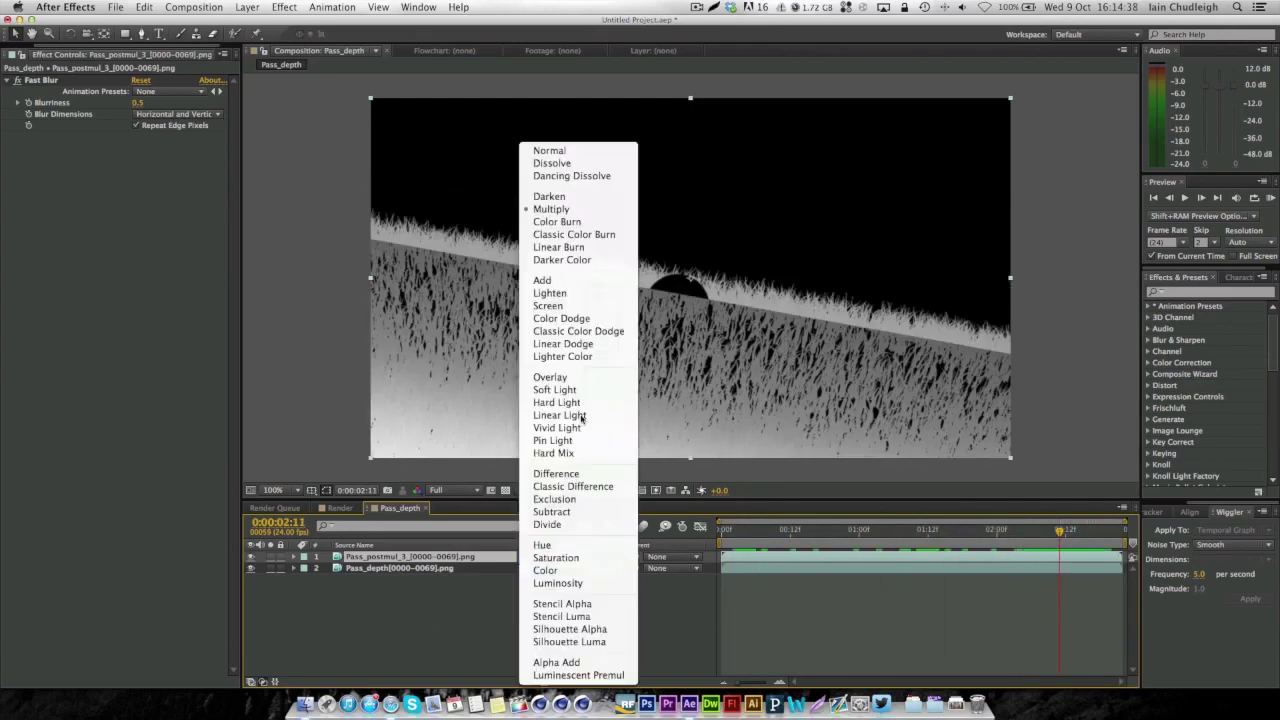
pyautogui.click(575, 150)
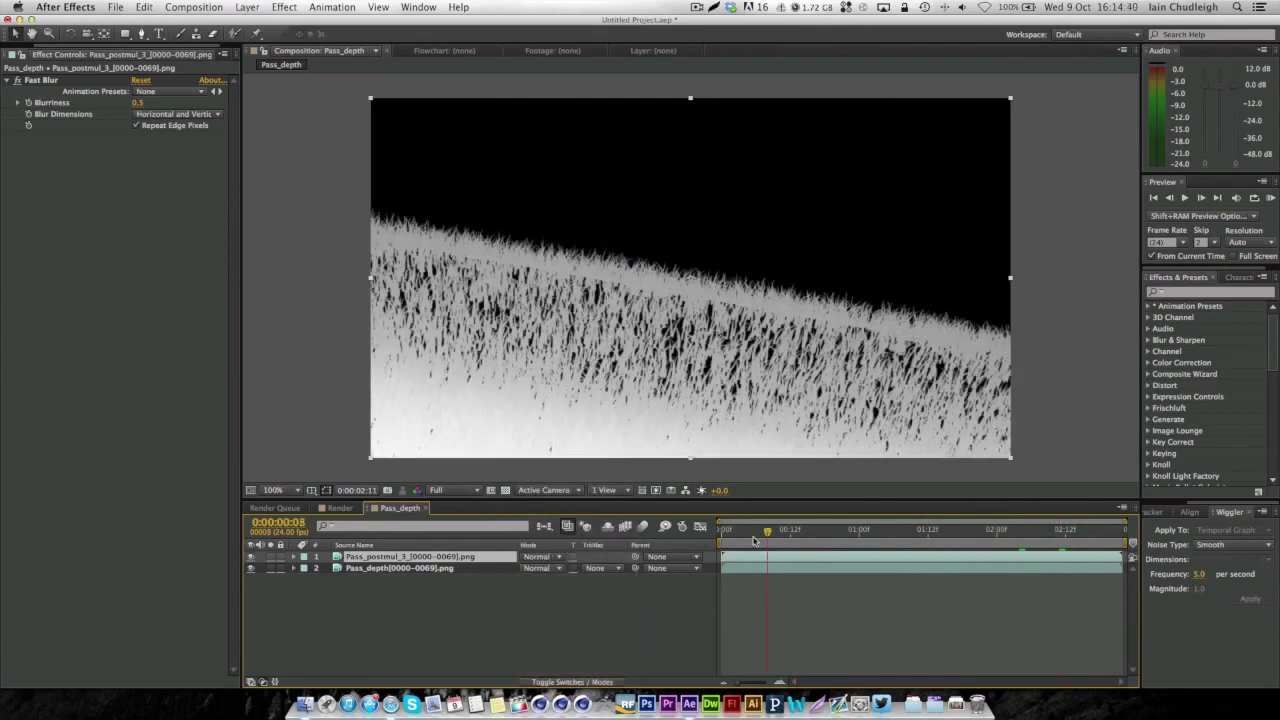
pyautogui.moveTo(753, 534); pyautogui.dragTo(1043, 540)
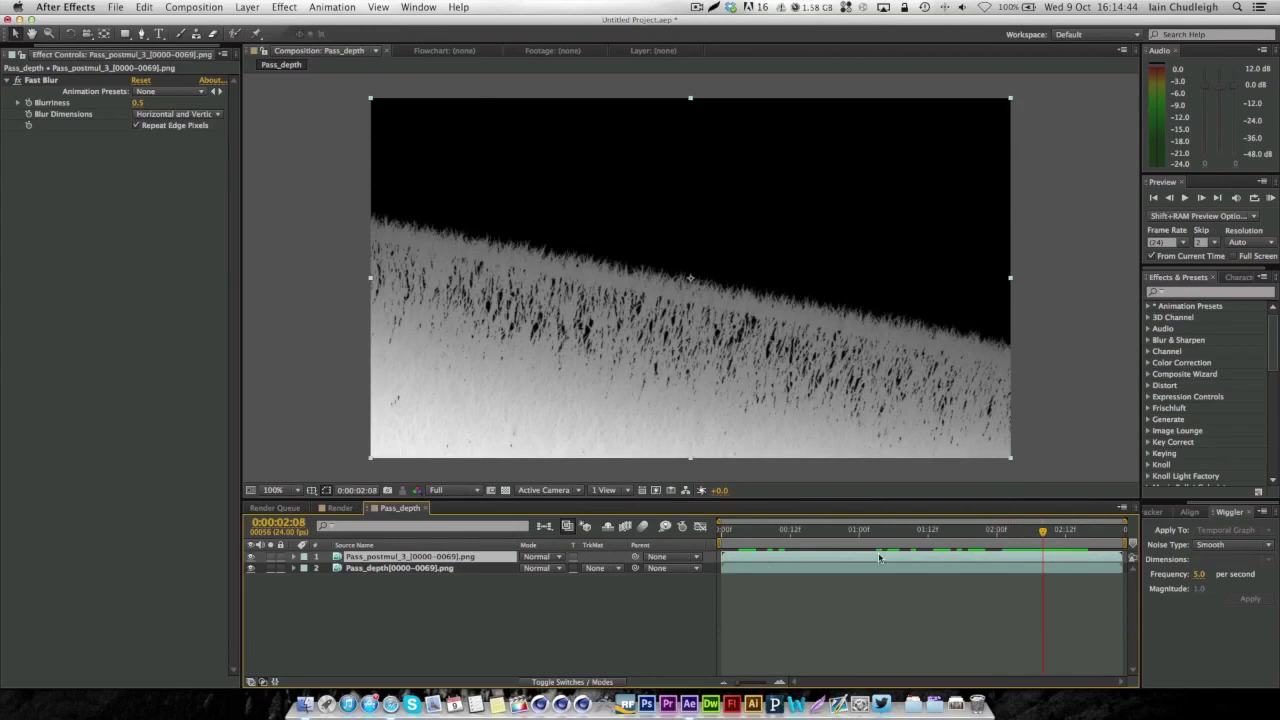
pyautogui.click(336, 508)
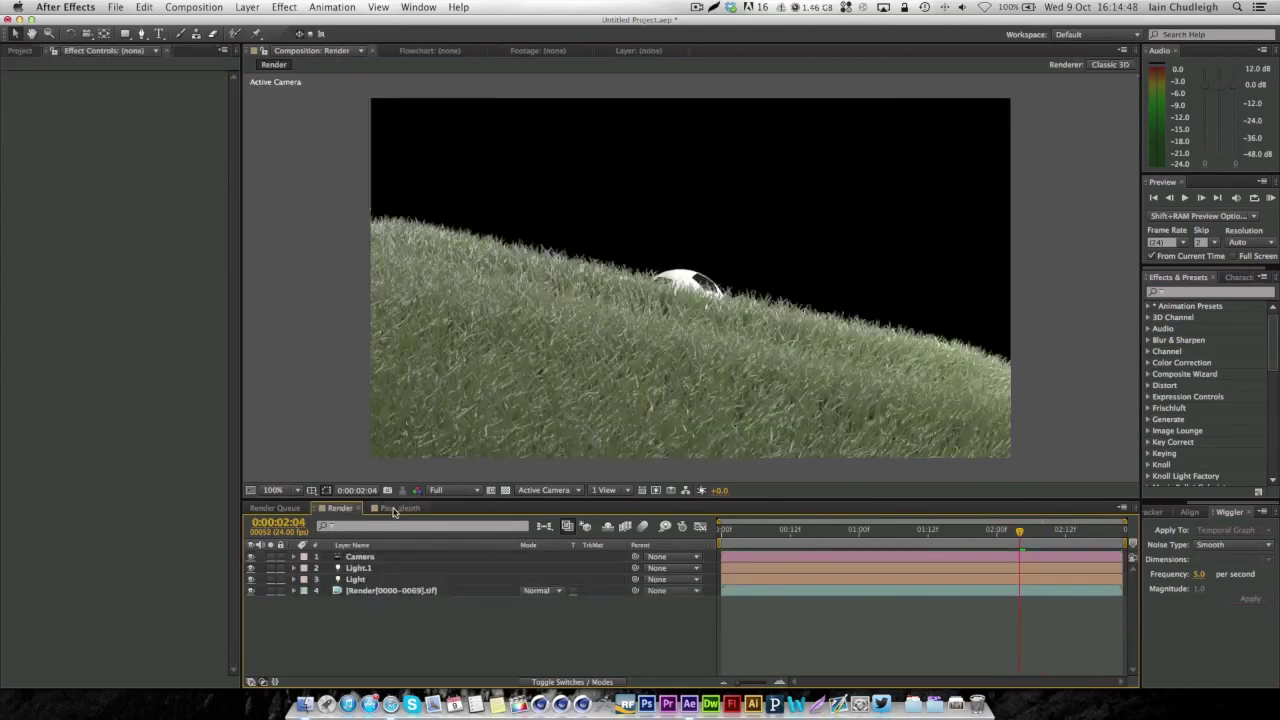
# Nest the Render composition into a new Render 2 composition
pyautogui.click(18, 50)
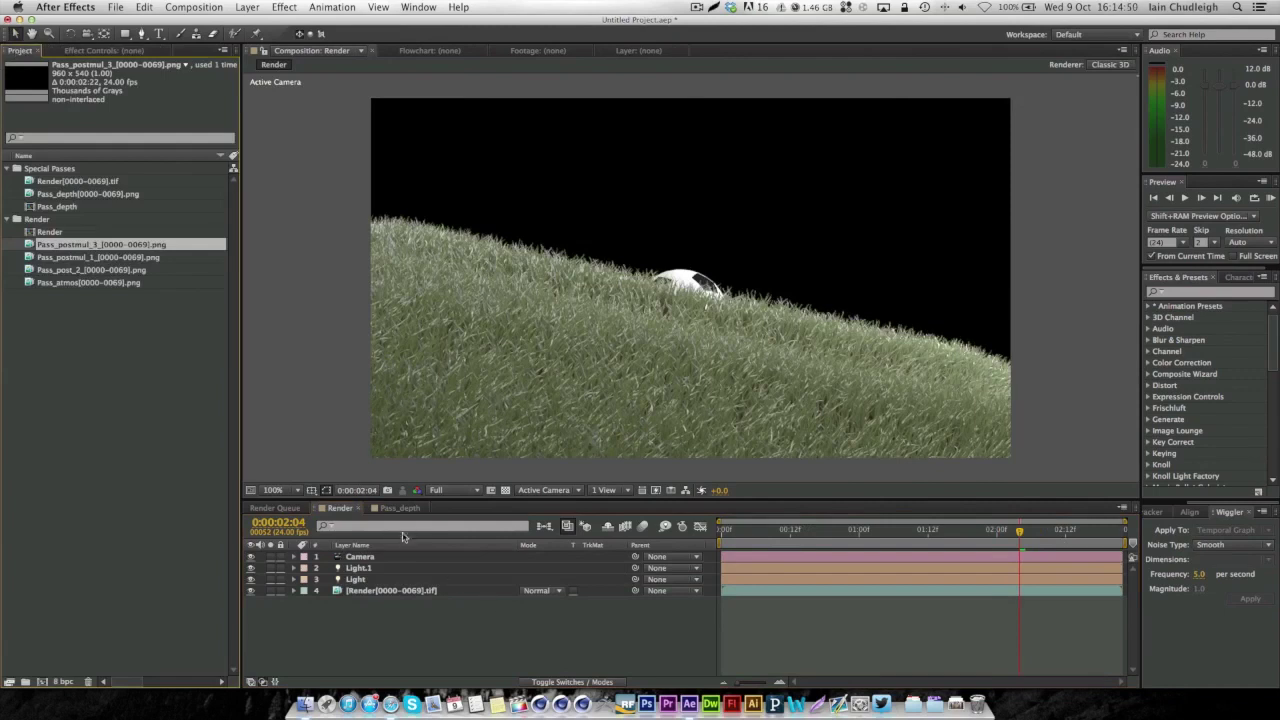
pyautogui.press('Up')
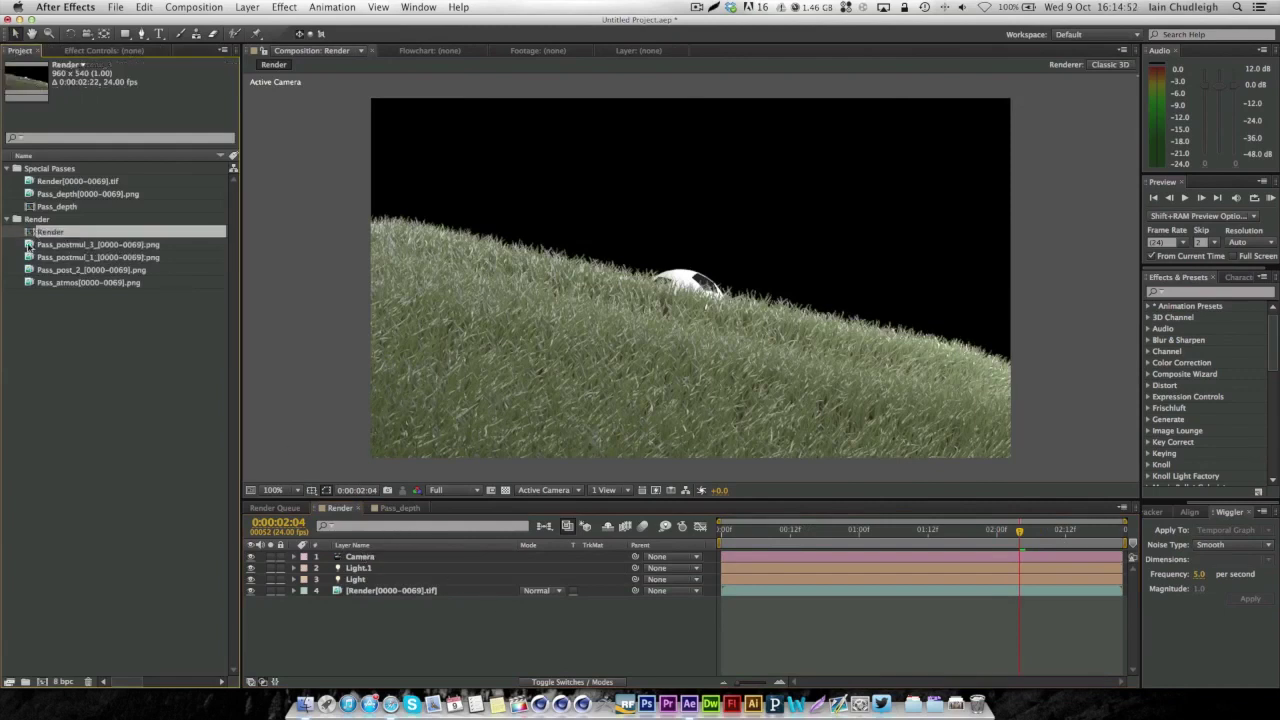
pyautogui.moveTo(221, 270); pyautogui.dragTo(41, 681)
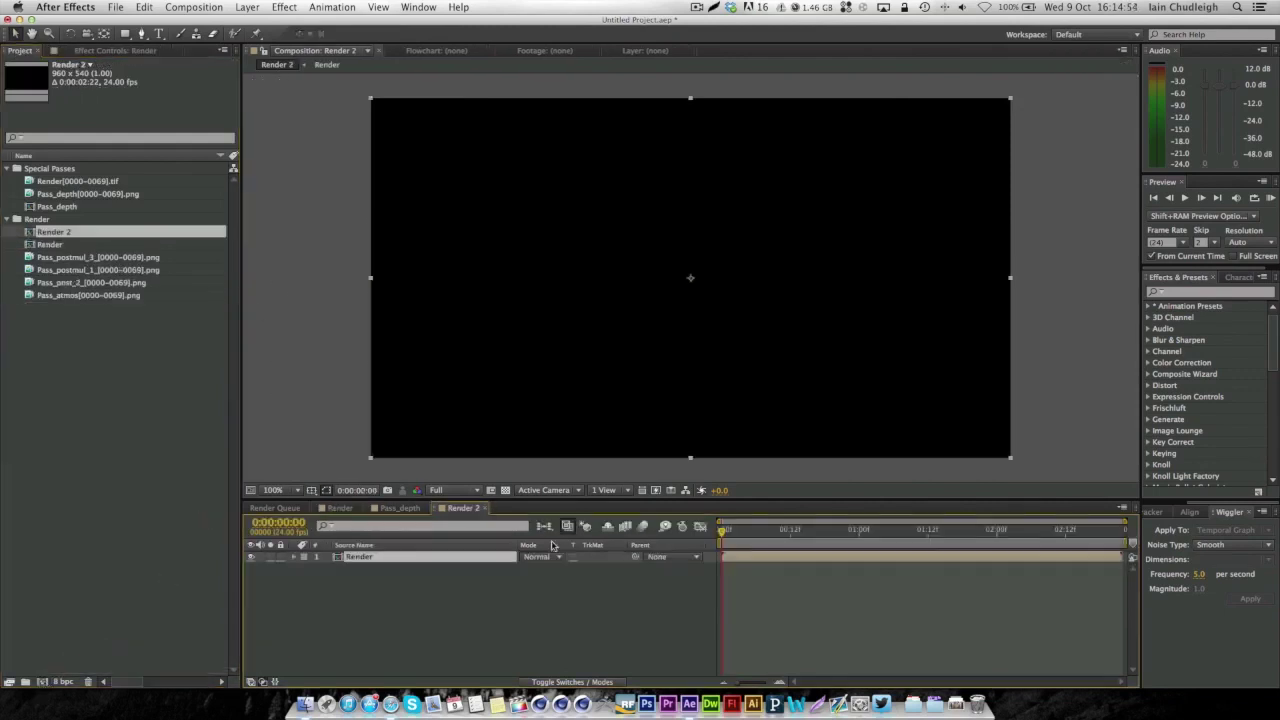
pyautogui.moveTo(762, 528); pyautogui.dragTo(1019, 528)
# Add a new adjustment layer to Render 2 and rename it 'Depth'
pyautogui.rightClick(312, 598)
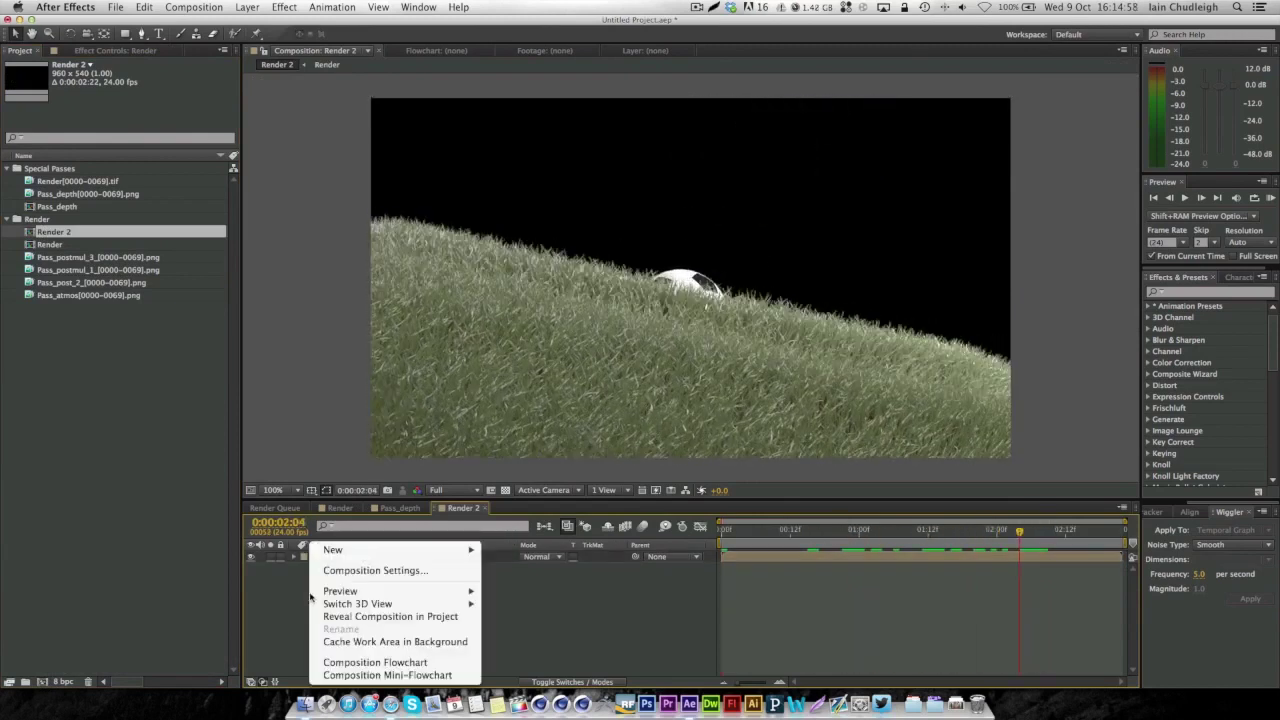
pyautogui.moveTo(422, 549)
pyautogui.click(534, 646)
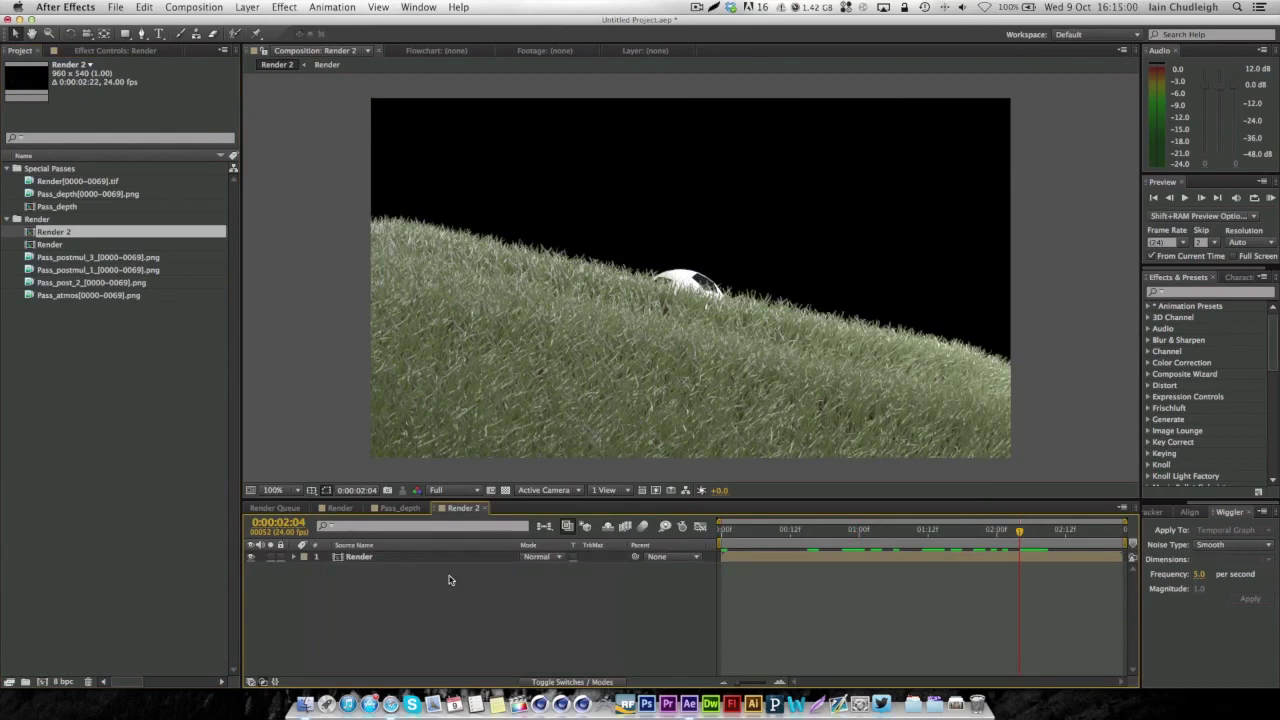
pyautogui.press('Return')
pyautogui.press('BackSpace')
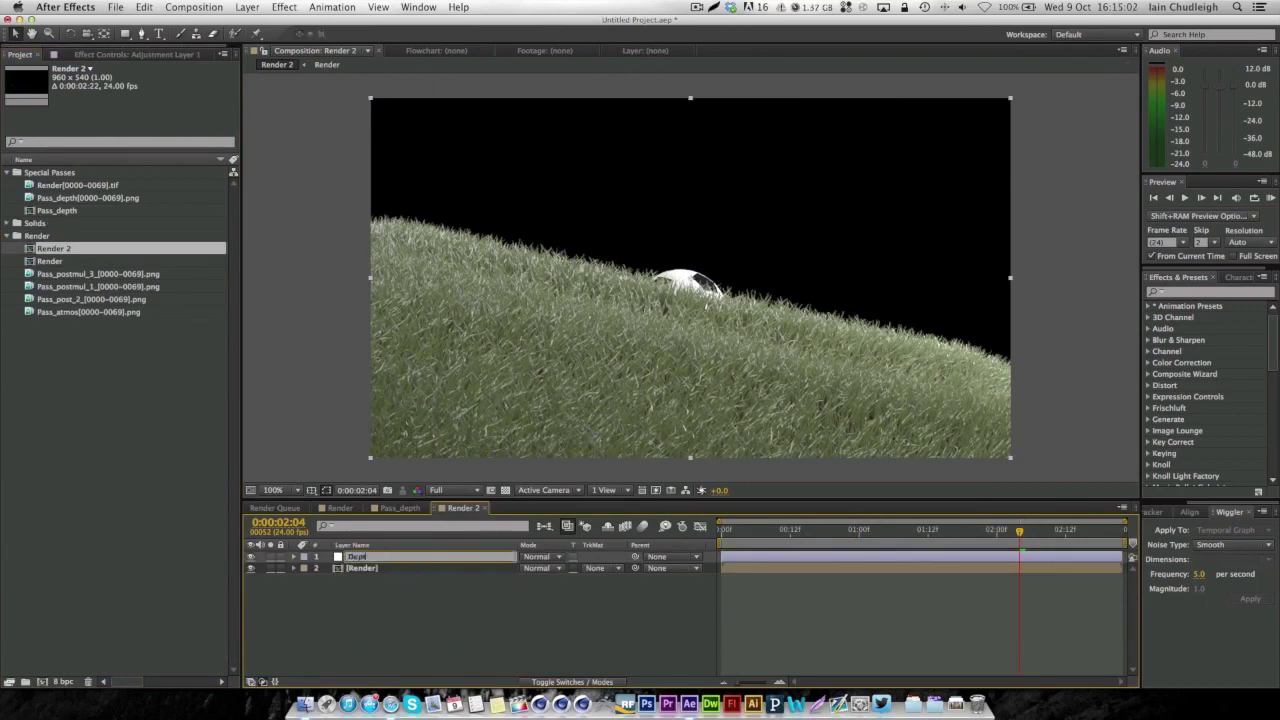
pyautogui.write('Depth')
pyautogui.press('Return')
# Apply Frischluft > FL Depth Of Field to the Depth adjustment layer
pyautogui.click(70, 48)
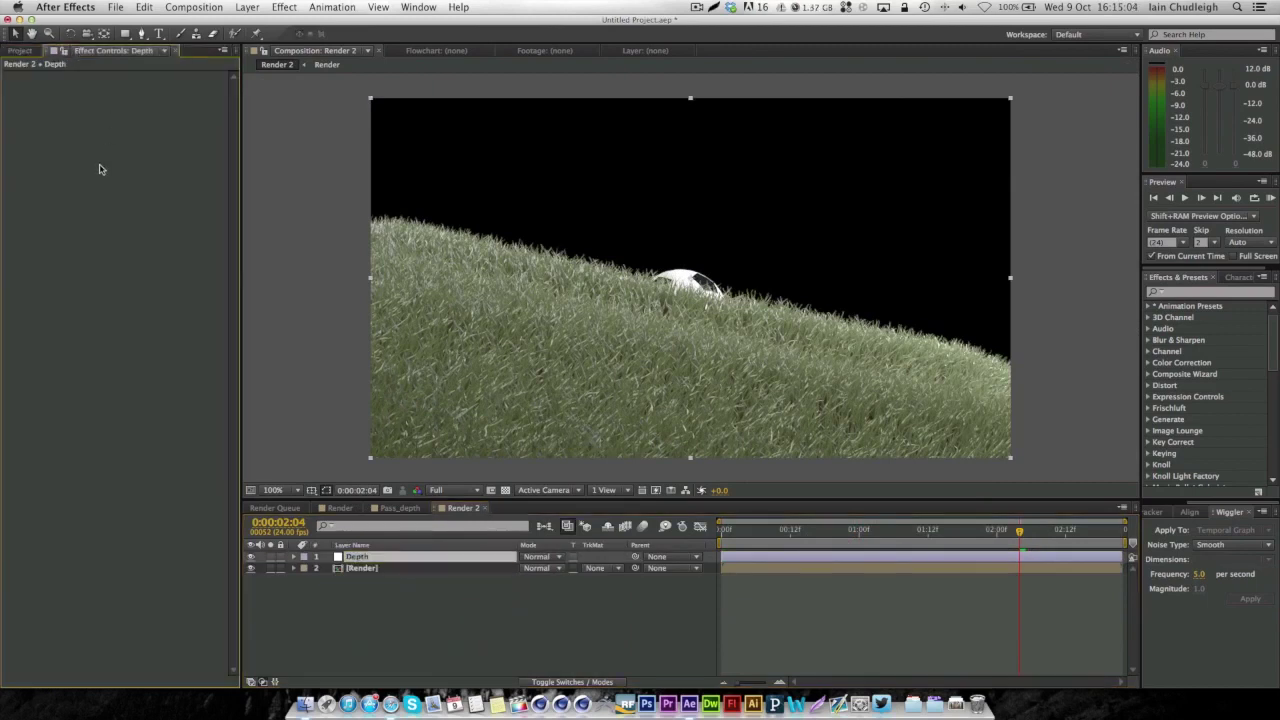
pyautogui.rightClick(100, 166)
pyautogui.moveTo(130, 231)
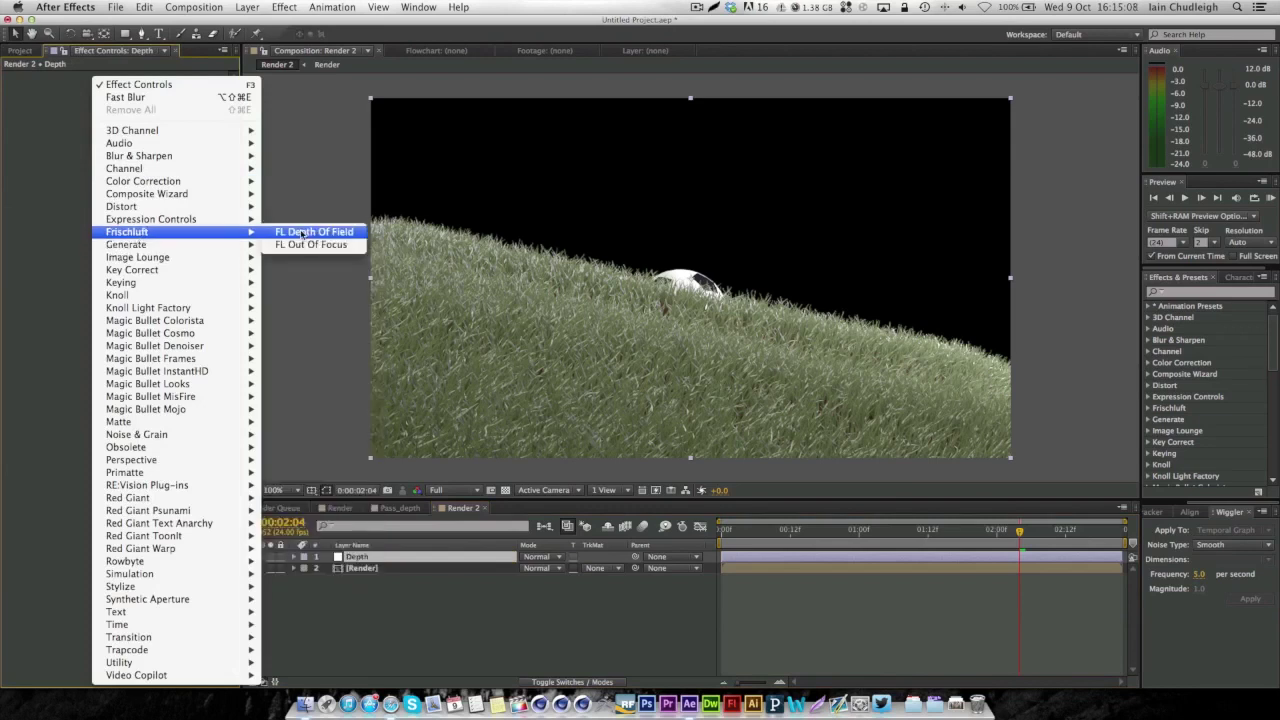
pyautogui.click(302, 232)
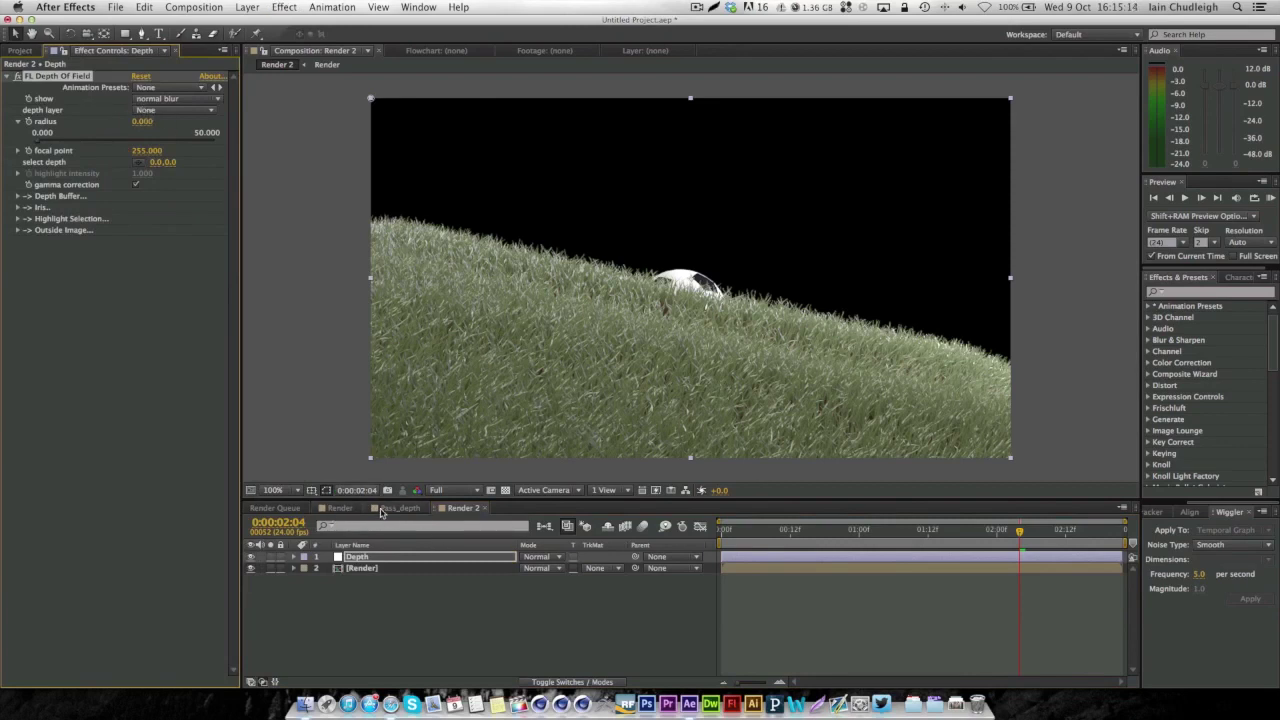
pyautogui.click(295, 510)
pyautogui.click(462, 508)
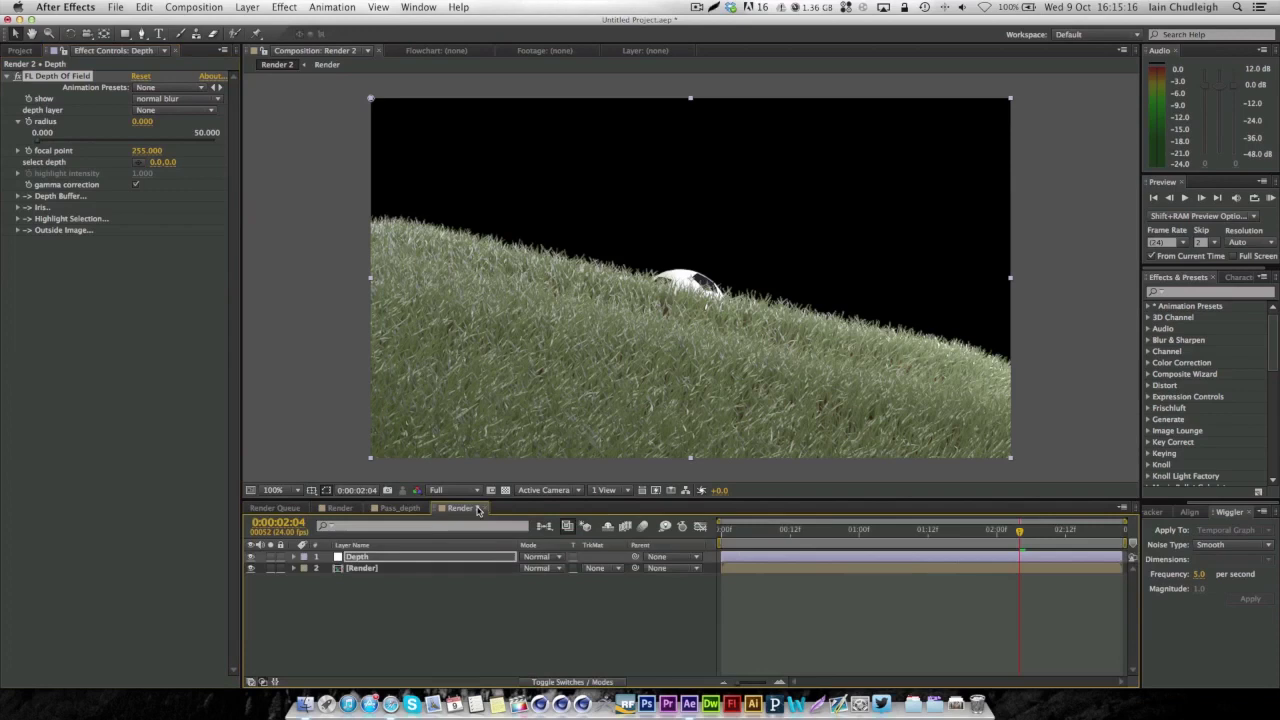
# Add the Pass_depth footage as a layer in Render 2, then reopen the Depth layer's effect settings
pyautogui.click(18, 50)
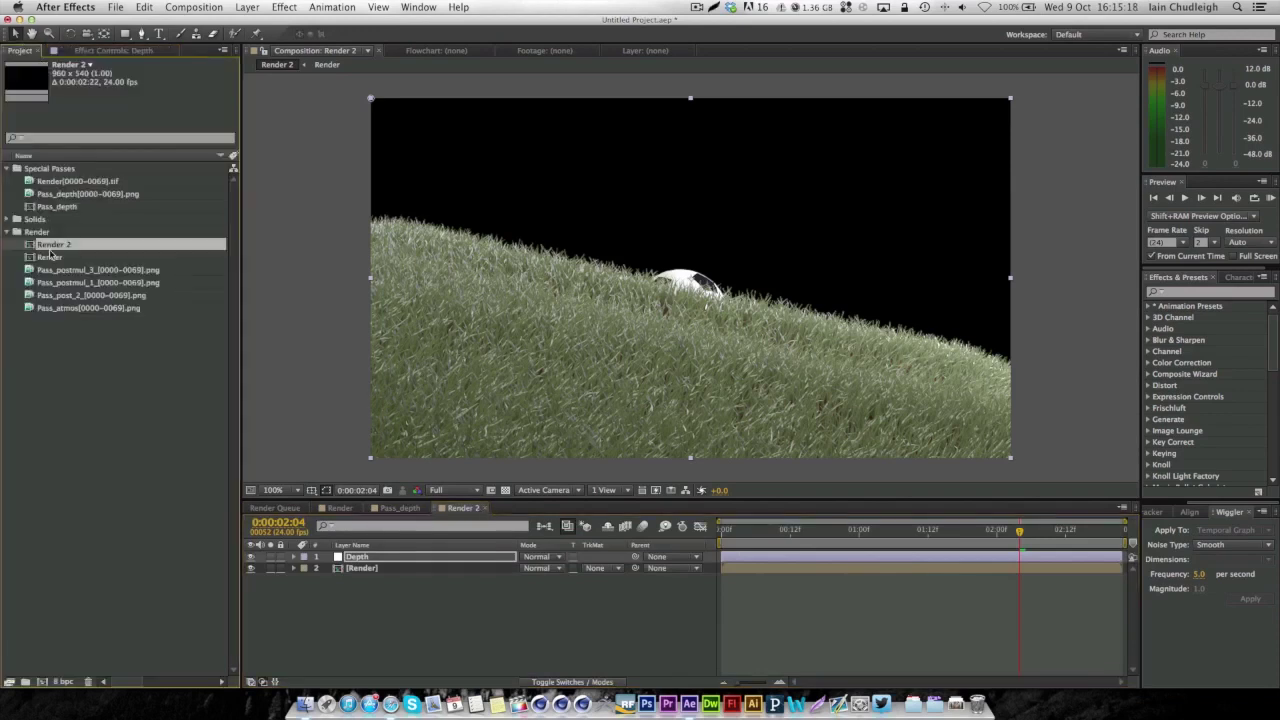
pyautogui.click(42, 205)
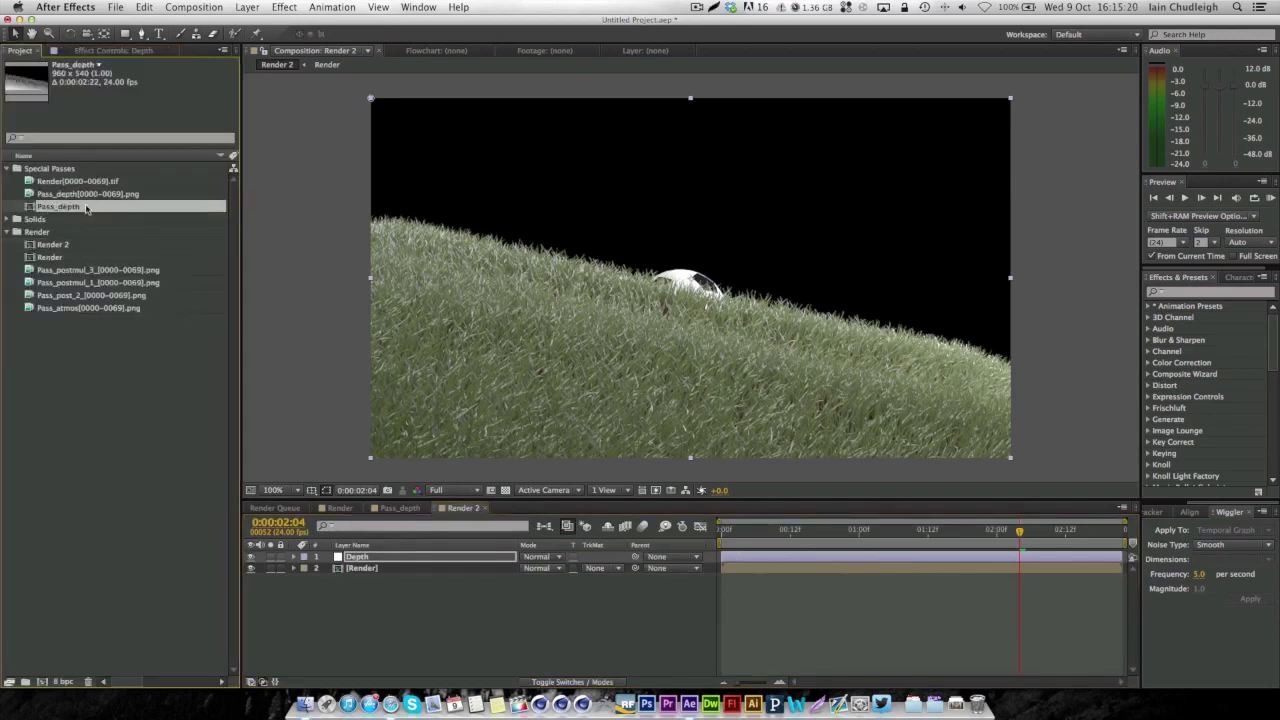
pyautogui.moveTo(86, 207); pyautogui.dragTo(362, 622)
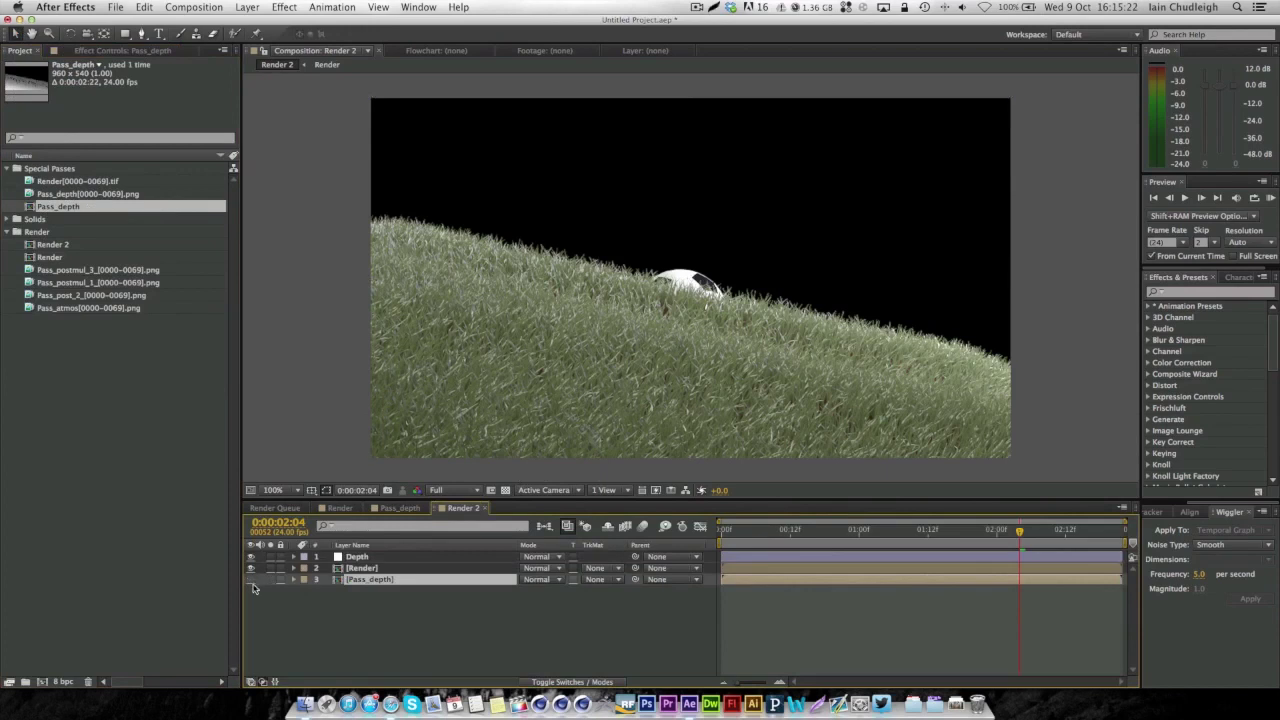
pyautogui.click(358, 557)
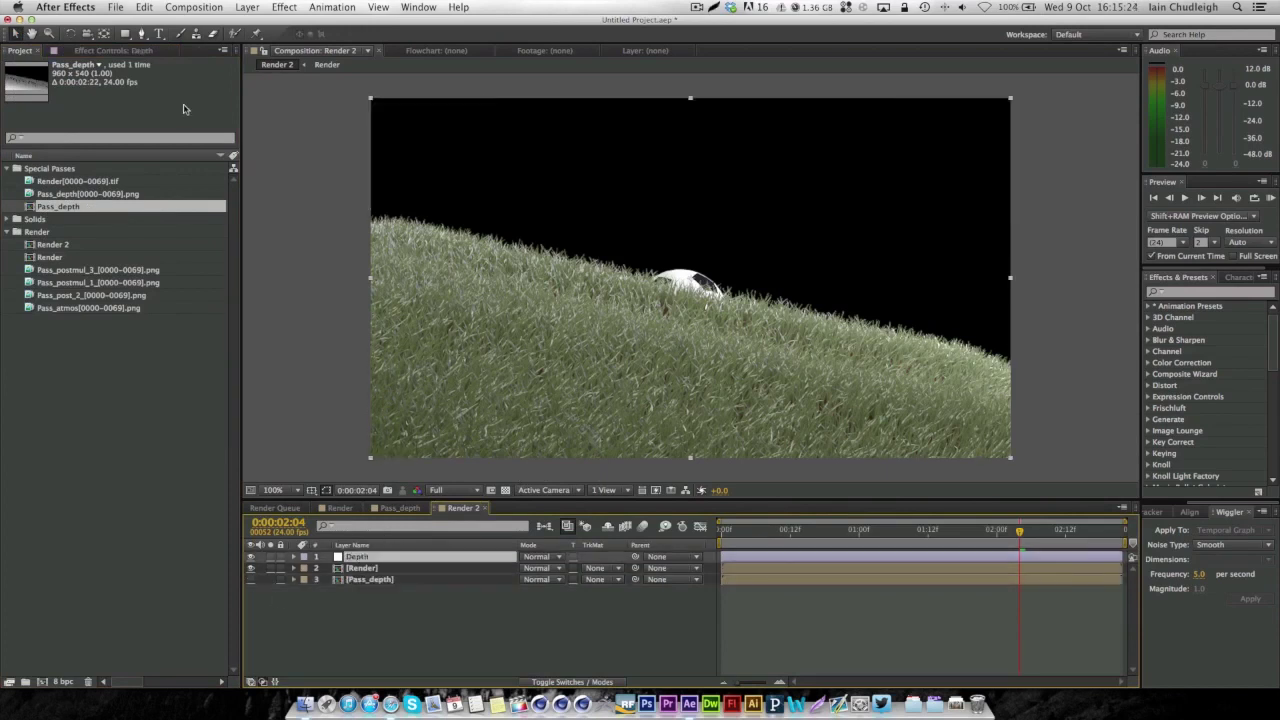
pyautogui.click(98, 51)
# Use Pass_depth as the depth layer, focus on the ball, and set blur radius to 7.707
pyautogui.click(159, 110)
pyautogui.click(170, 176)
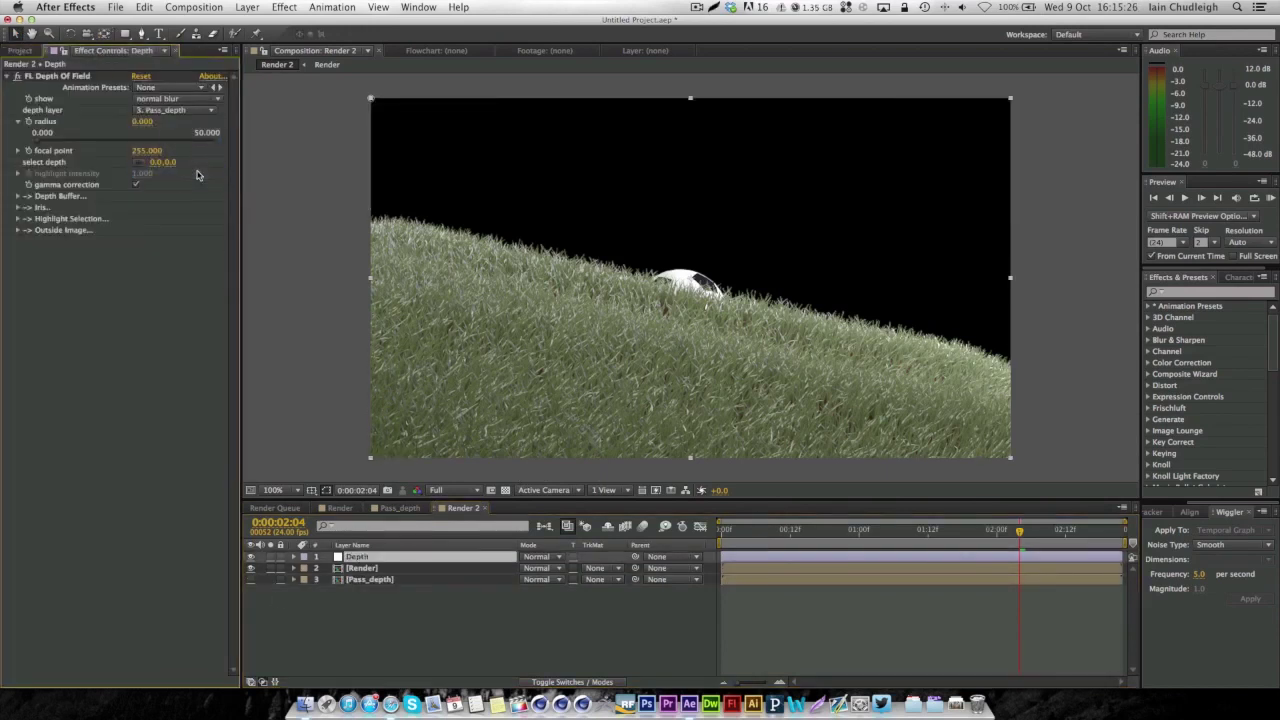
pyautogui.moveTo(63, 143)
pyautogui.mouseDown()
pyautogui.moveTo(78, 146)
pyautogui.moveTo(61, 144)
pyautogui.mouseUp()
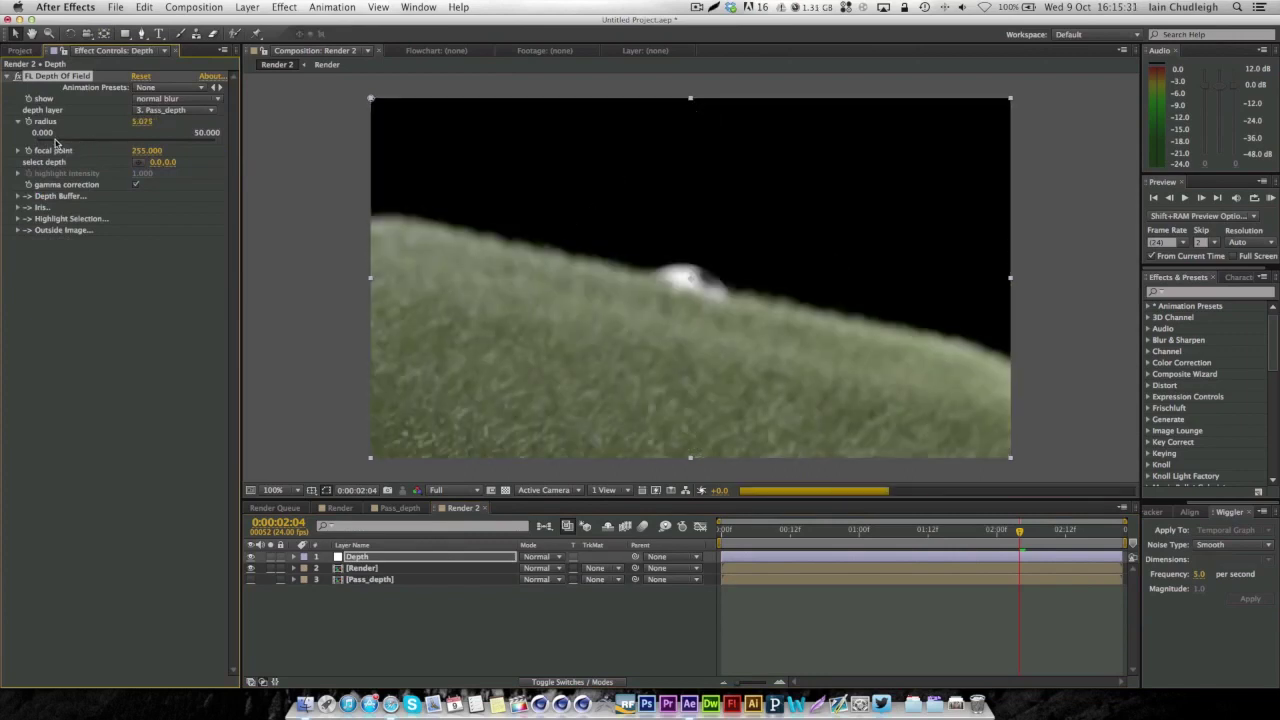
pyautogui.click(136, 161)
pyautogui.click(683, 276)
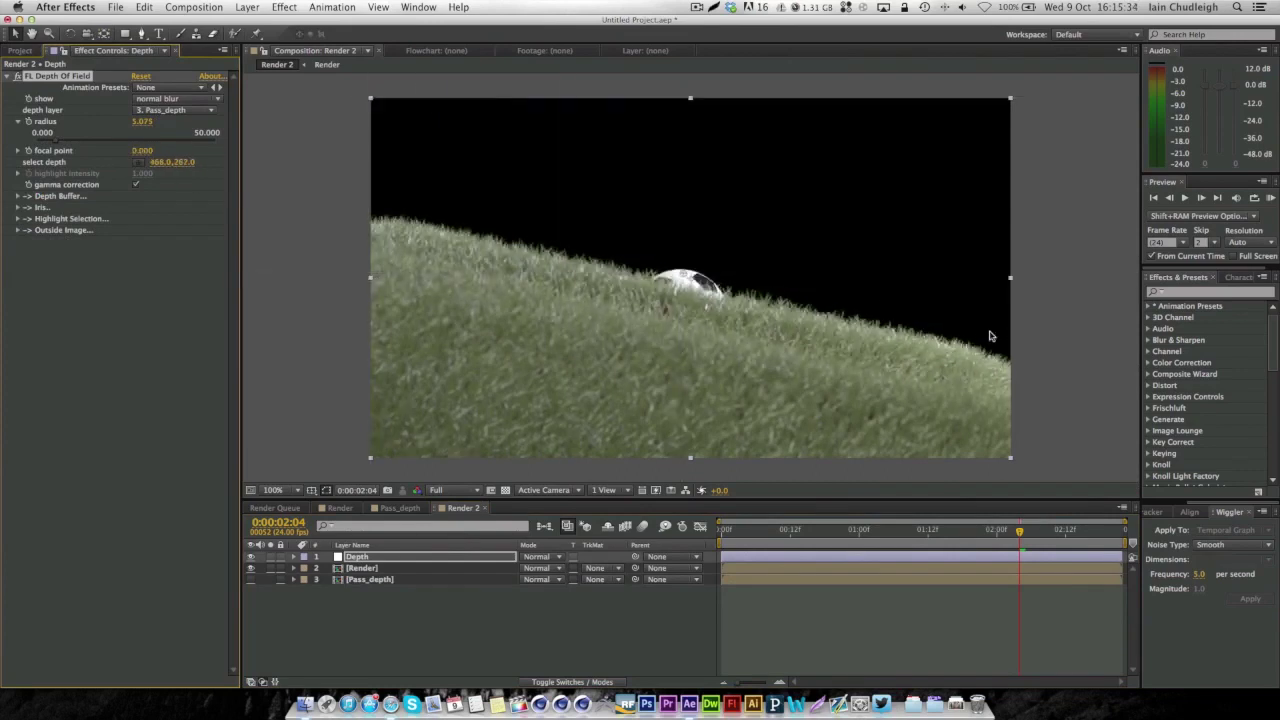
pyautogui.moveTo(759, 538); pyautogui.dragTo(1025, 542)
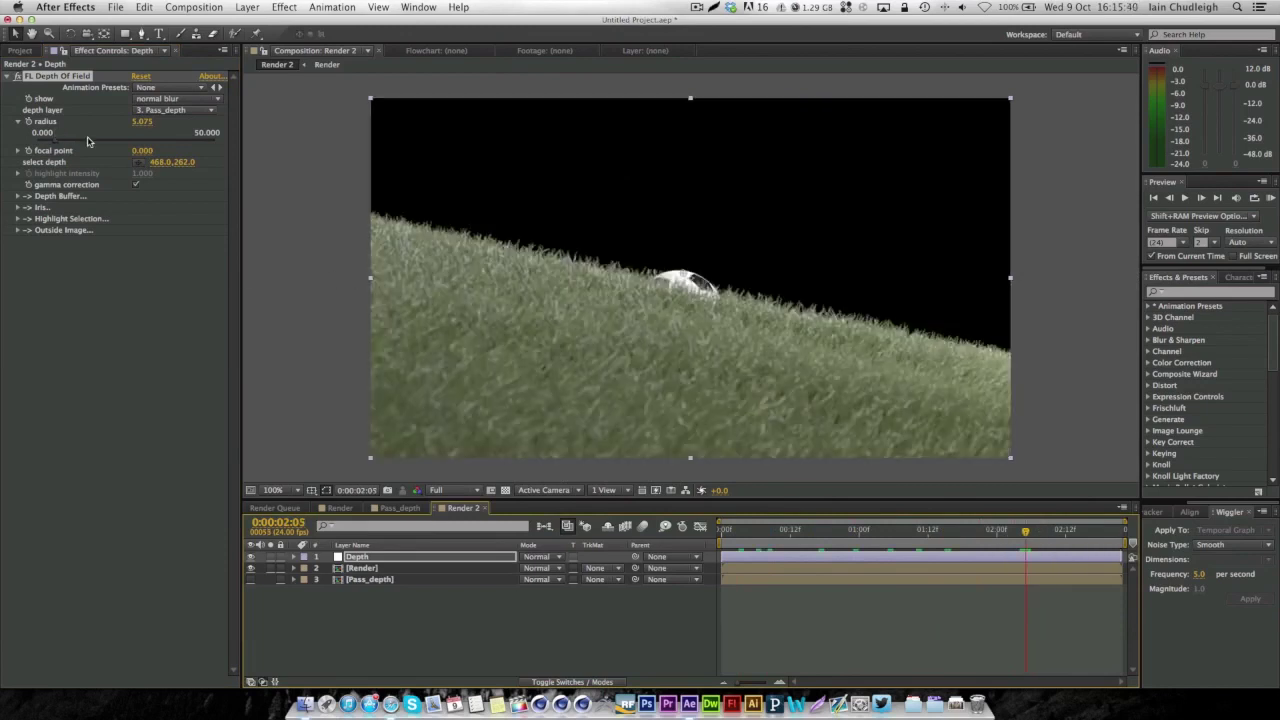
pyautogui.moveTo(87, 141)
pyautogui.mouseDown()
pyautogui.moveTo(109, 146)
pyautogui.moveTo(66, 150)
pyautogui.mouseUp()
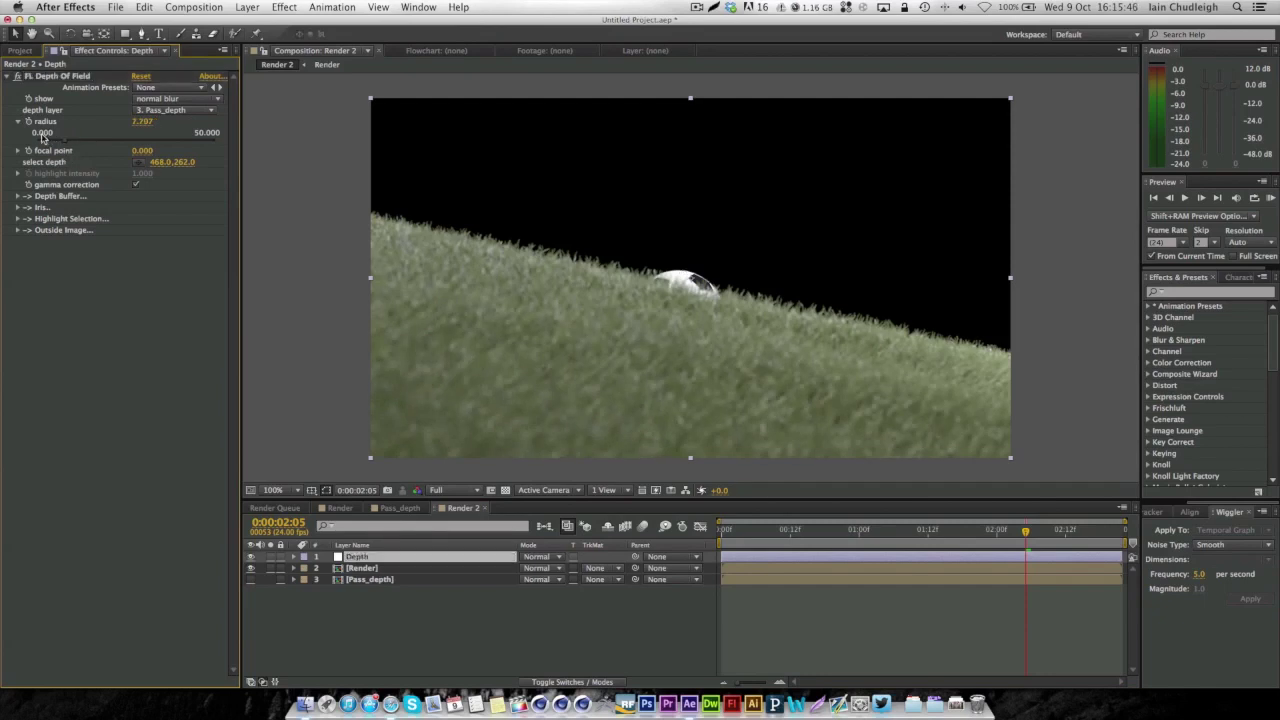
# Hide the Depth layer to compare the shot without the depth blur
pyautogui.click(333, 631)
pyautogui.click(251, 556)
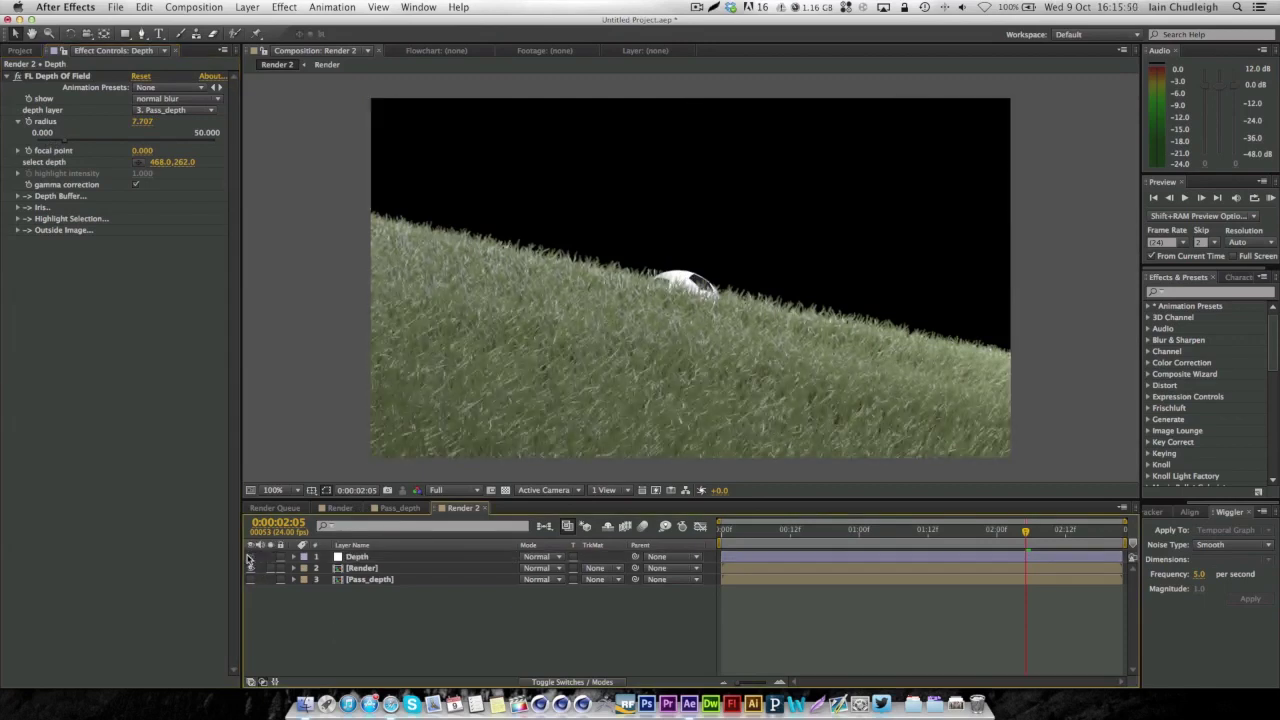
pyautogui.moveTo(1025, 530); pyautogui.dragTo(1004, 545)
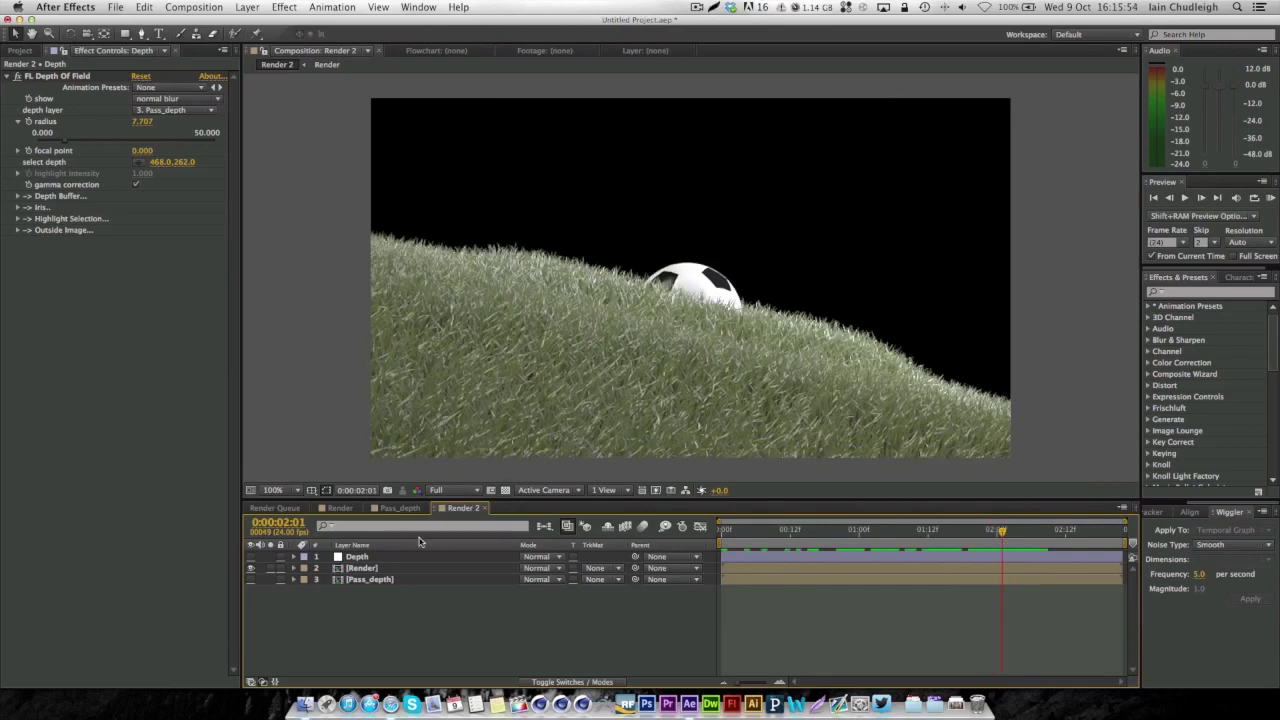
# Add a new adjustment layer named 'Motion Blur' on top of the comp
pyautogui.rightClick(351, 615)
pyautogui.moveTo(470, 554)
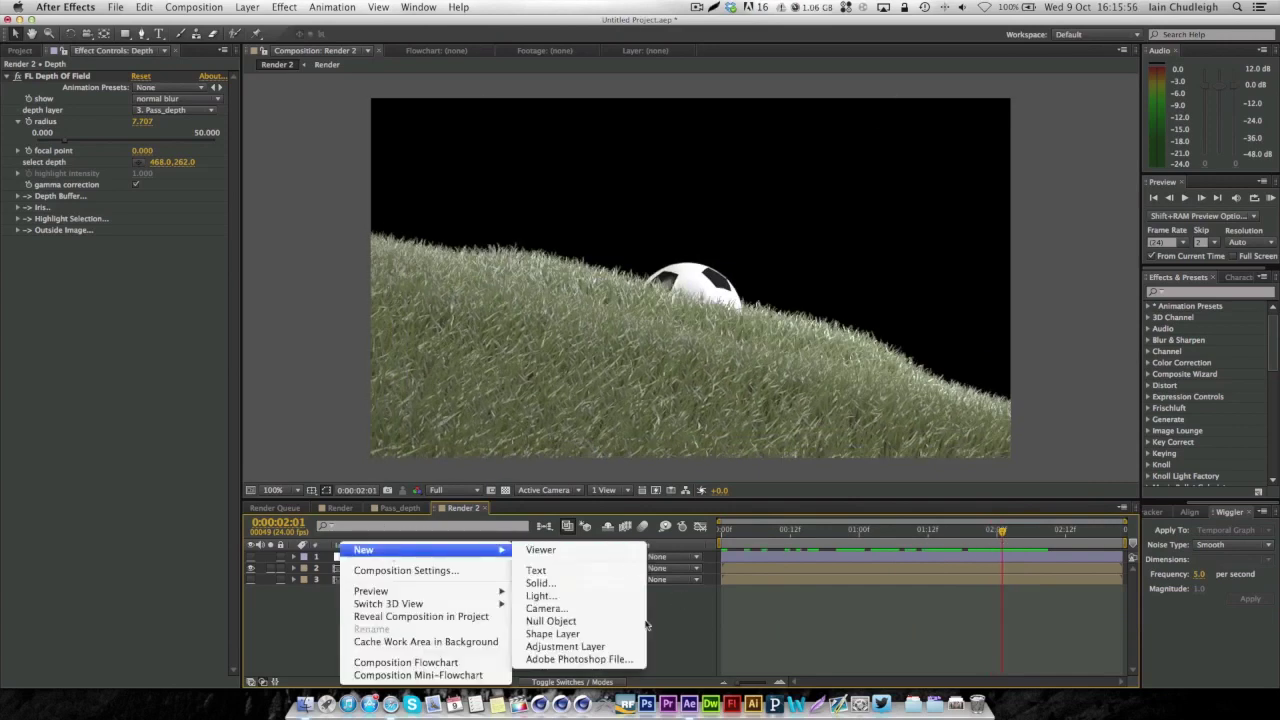
pyautogui.click(560, 650)
pyautogui.press('Return')
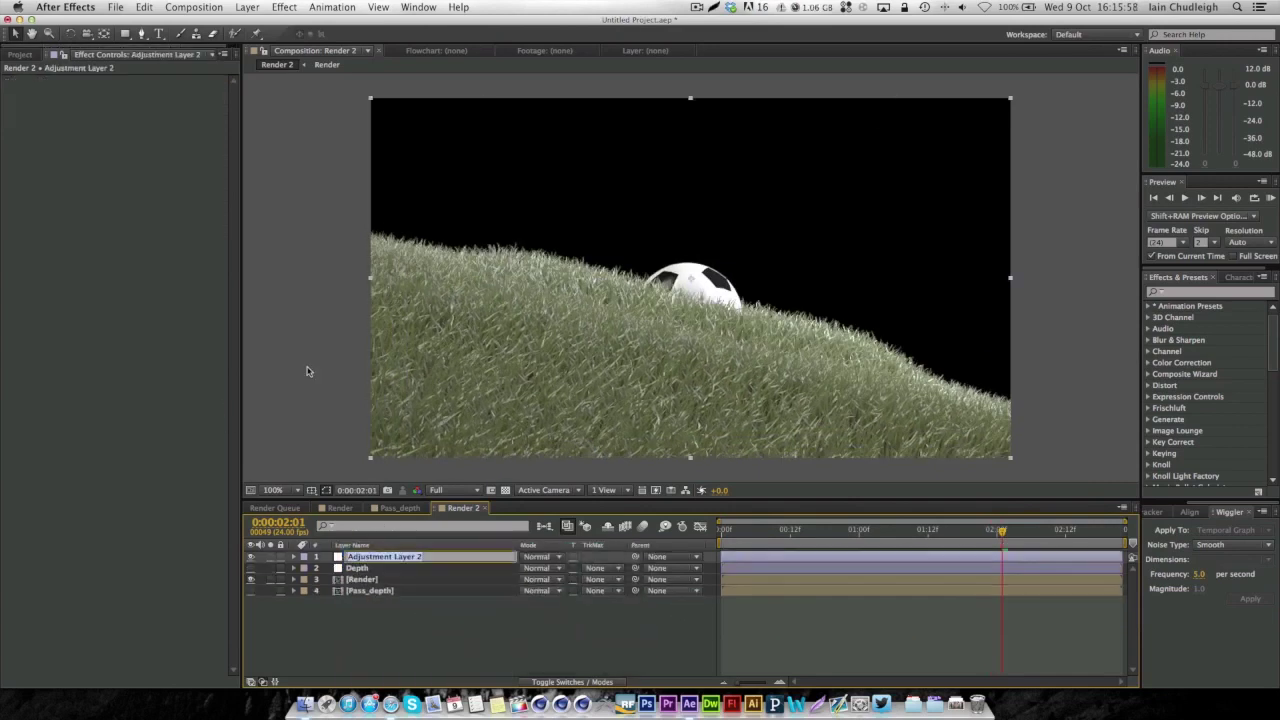
pyautogui.write('Motion Blur')
pyautogui.press('Return')
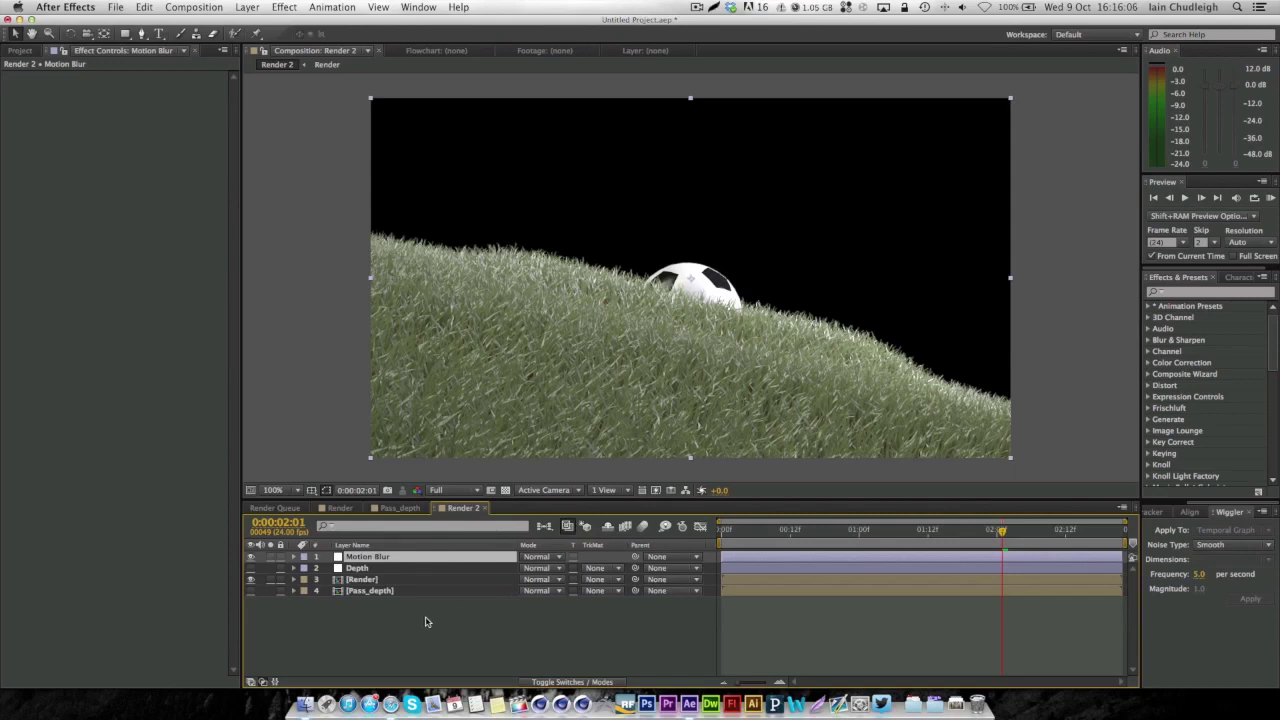
# Apply RSMB Pro to the Motion Blur layer with Main_BG blur amount 0.2
pyautogui.rightClick(156, 192)
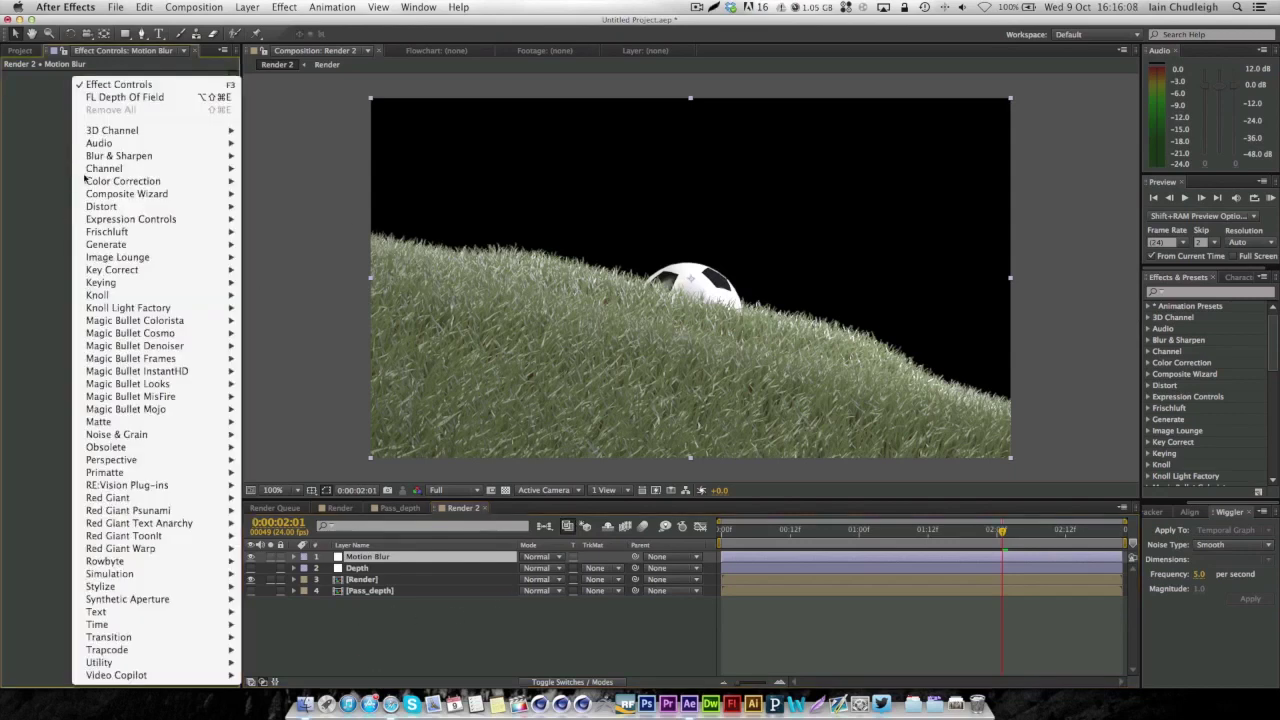
pyautogui.moveTo(164, 498)
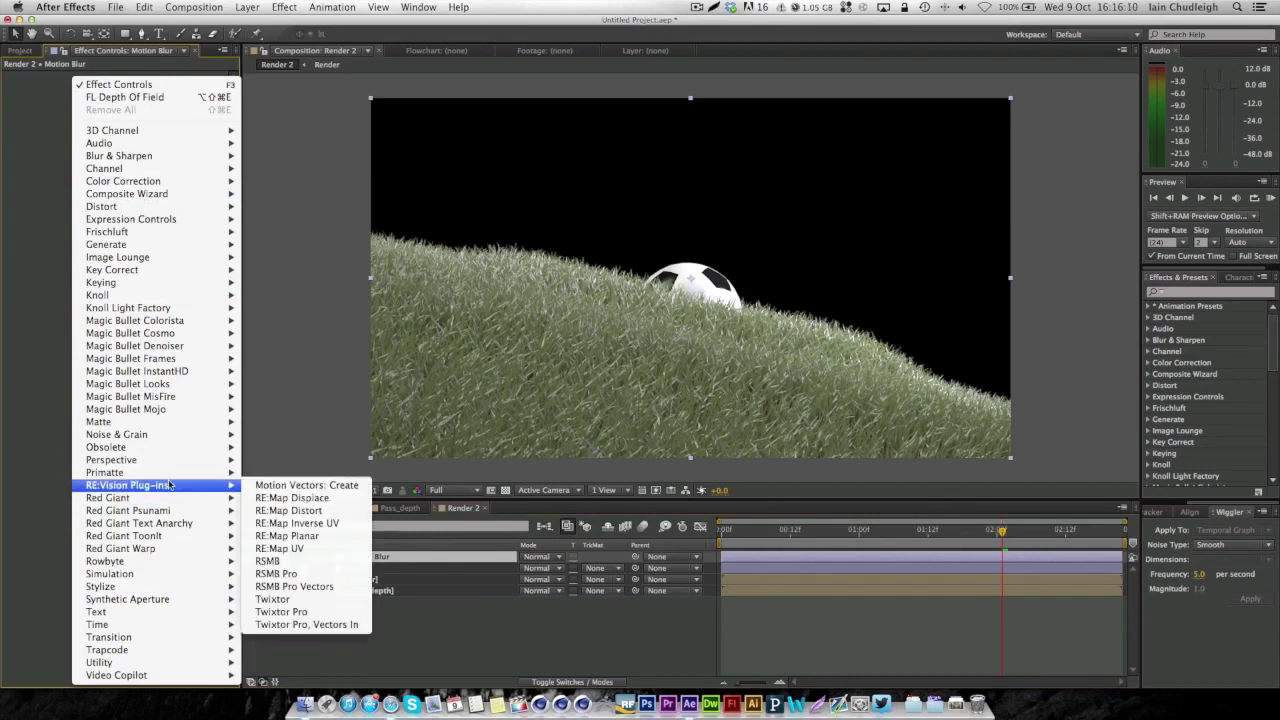
pyautogui.click(304, 578)
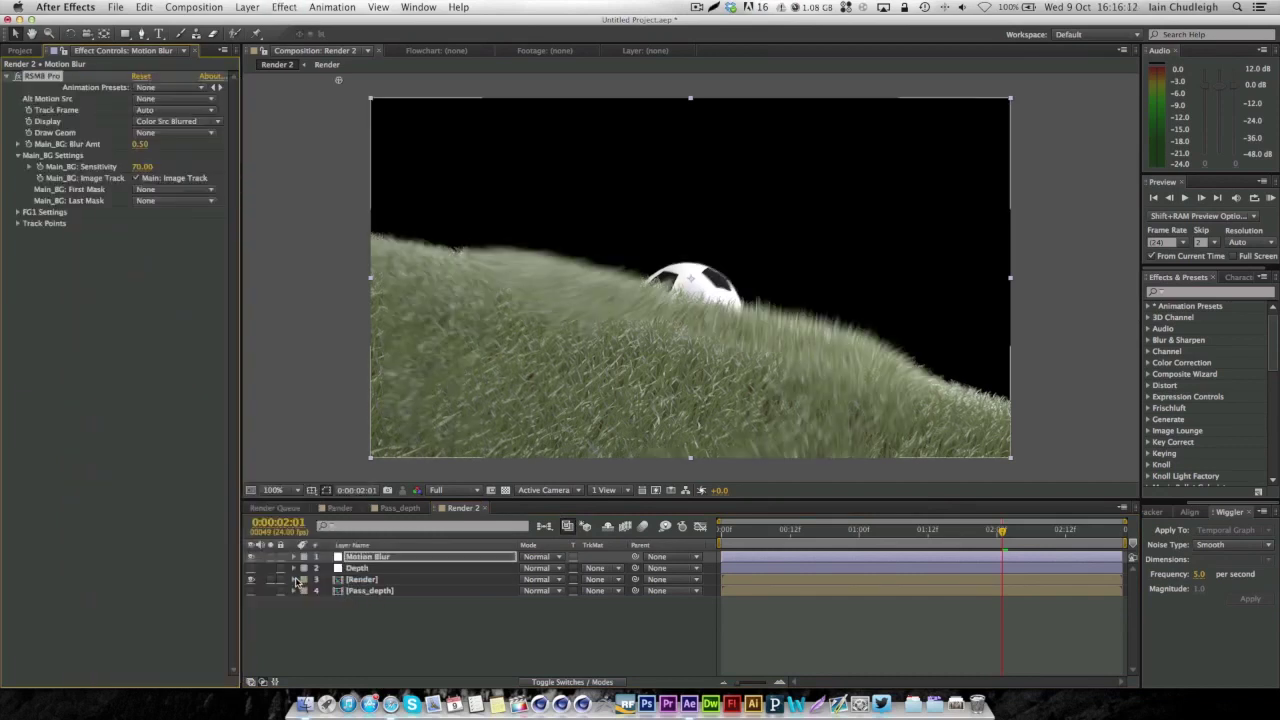
pyautogui.click(141, 146)
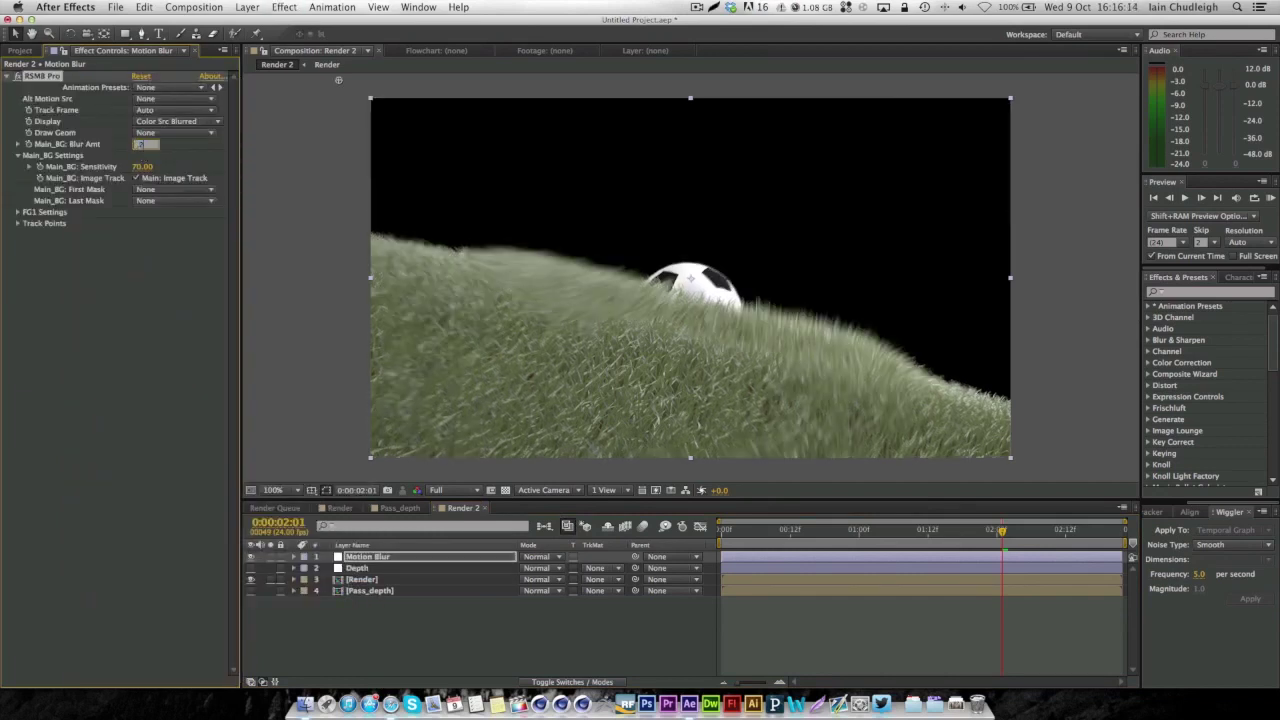
pyautogui.write('0.2')
pyautogui.press('Return')
# Review the shot with RSMB Pro toggled off and back on to compare the blur
pyautogui.moveTo(750, 535); pyautogui.dragTo(1054, 532)
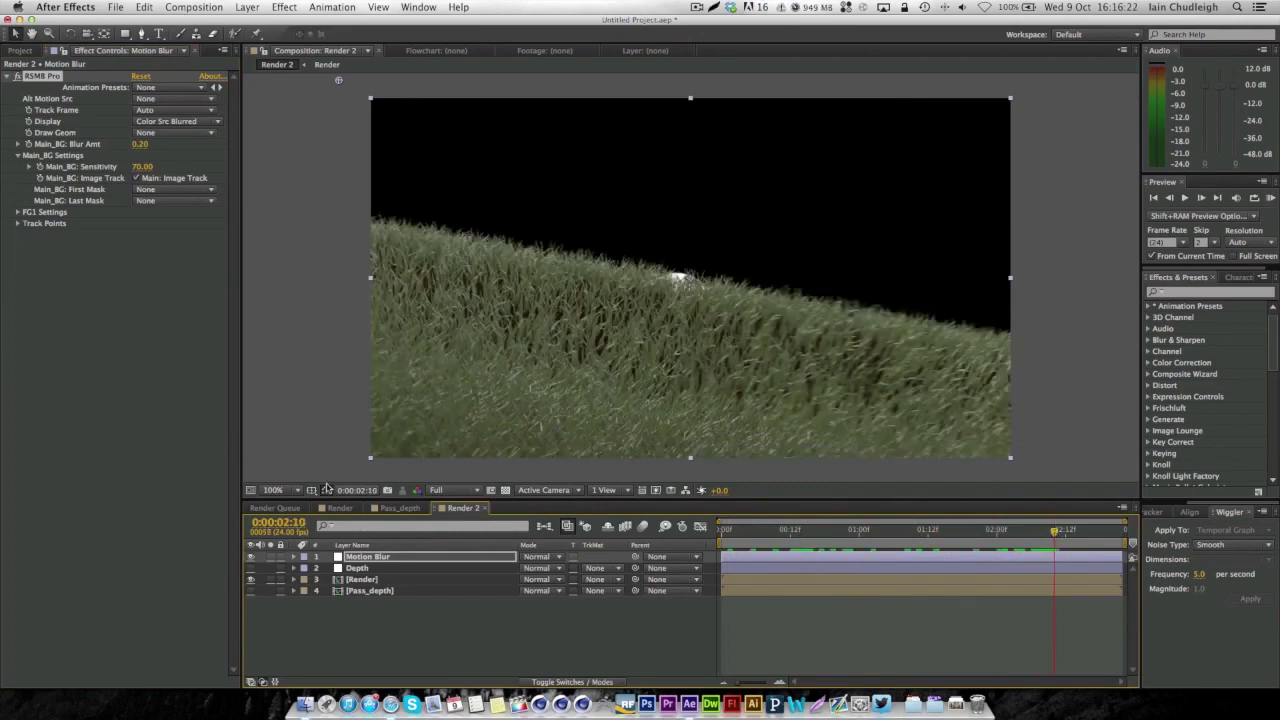
pyautogui.click(19, 77)
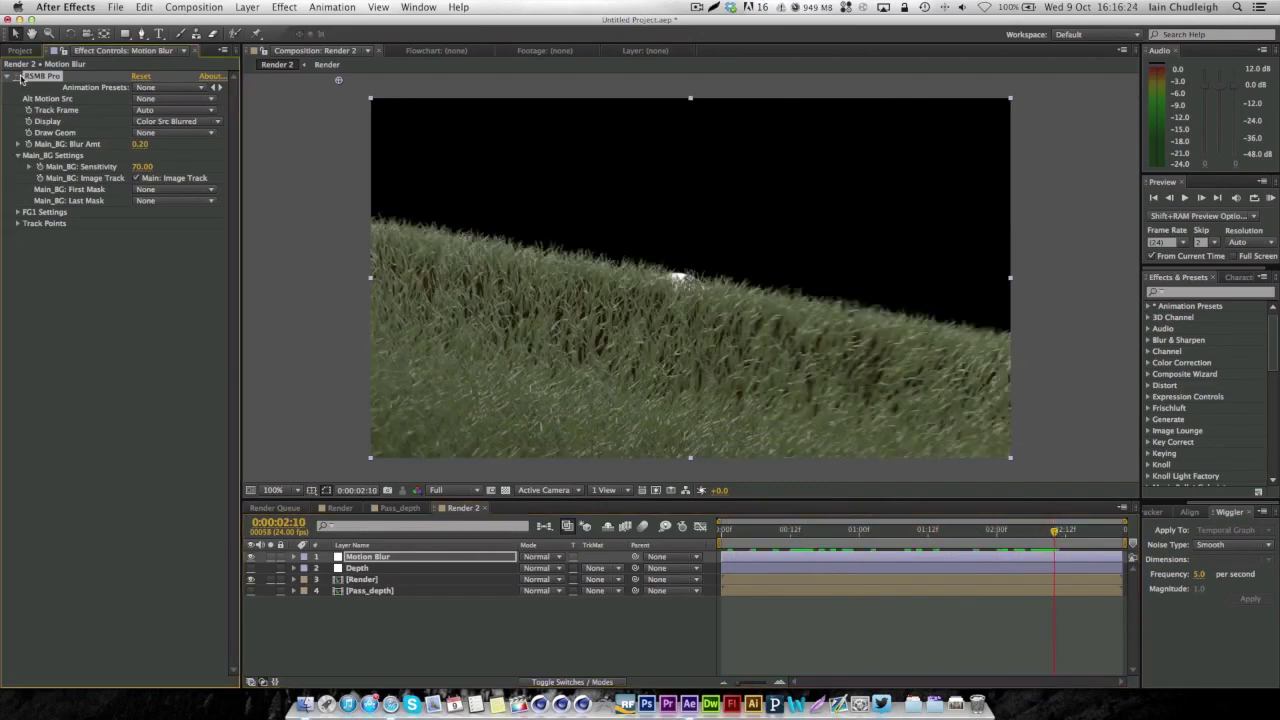
pyautogui.click(19, 77)
pyautogui.moveTo(736, 530); pyautogui.dragTo(1002, 523)
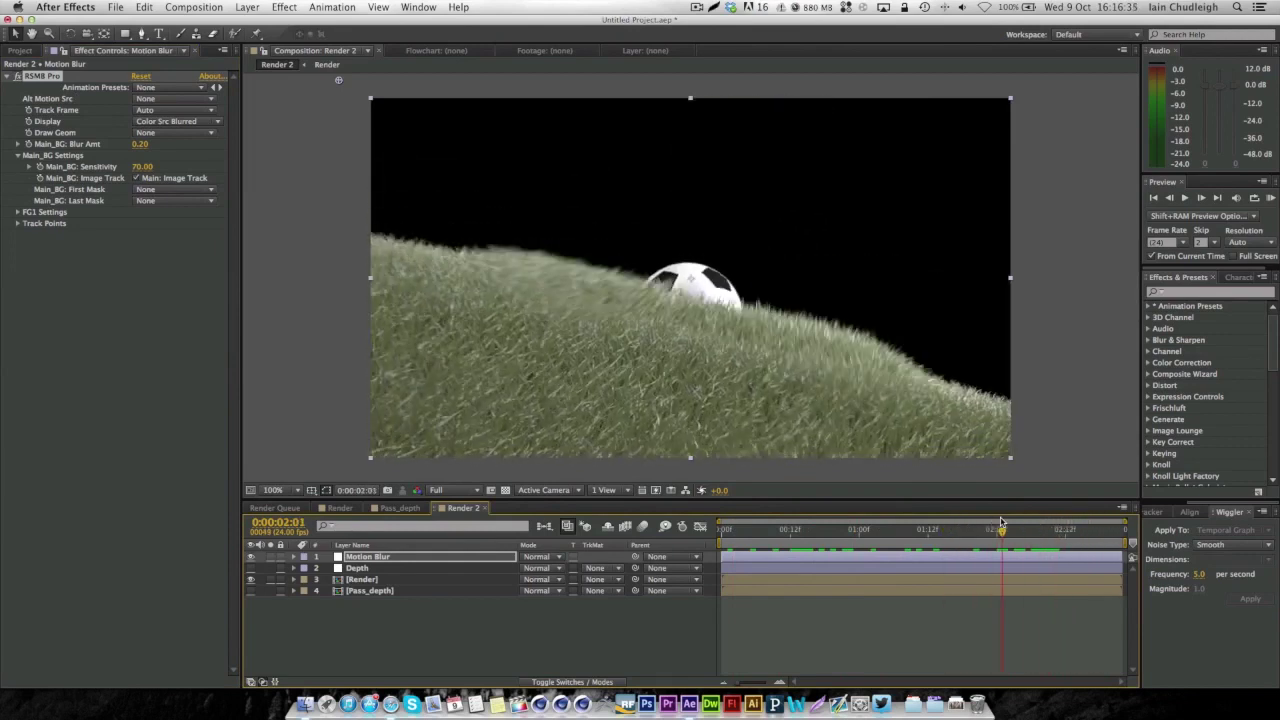
# Switch to the Render composition and scrub through its camera and grass animation
pyautogui.click(359, 511)
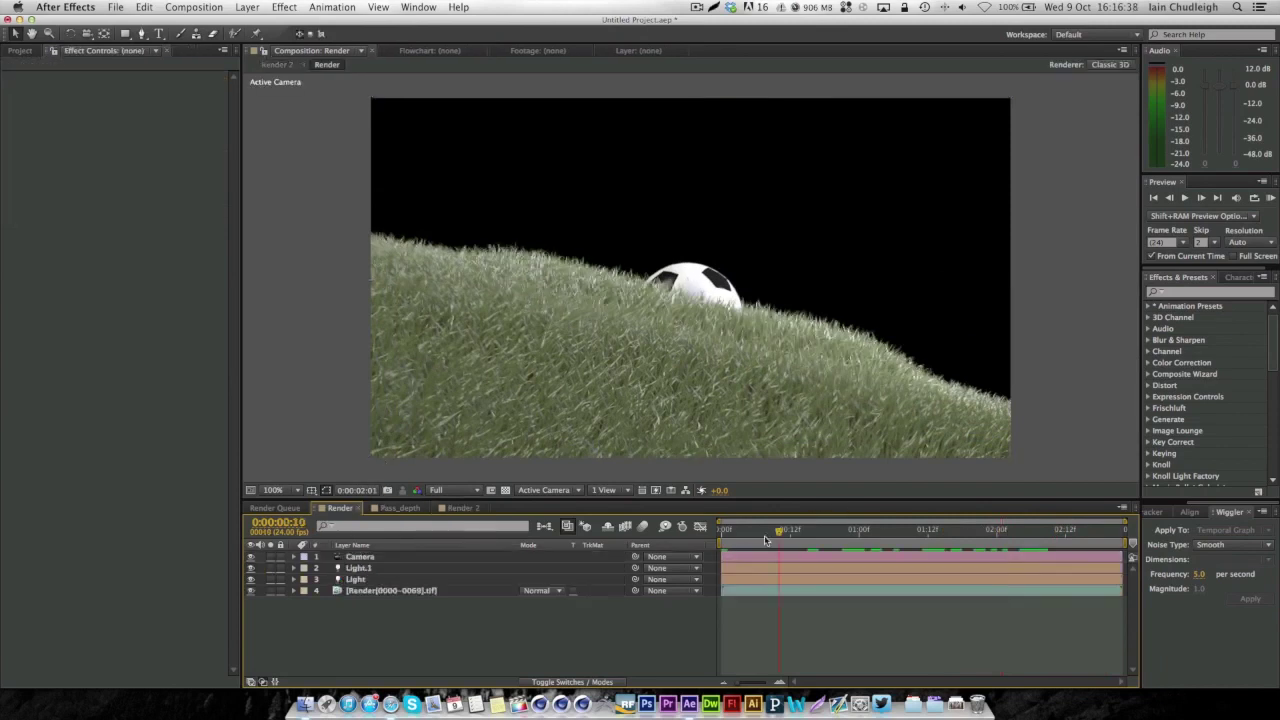
pyautogui.moveTo(744, 533); pyautogui.dragTo(1002, 529)
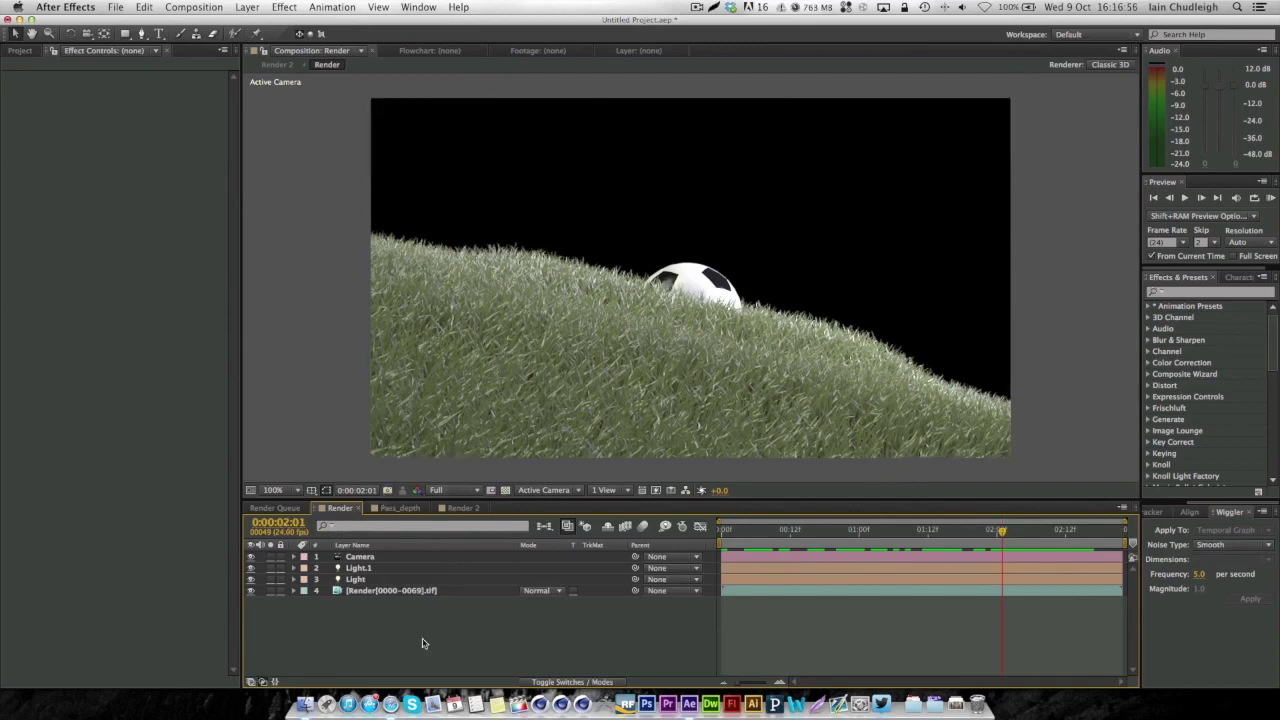
# Create a new solid layer named 'Element' in the Render comp
pyautogui.rightClick(307, 625)
pyautogui.moveTo(330, 550)
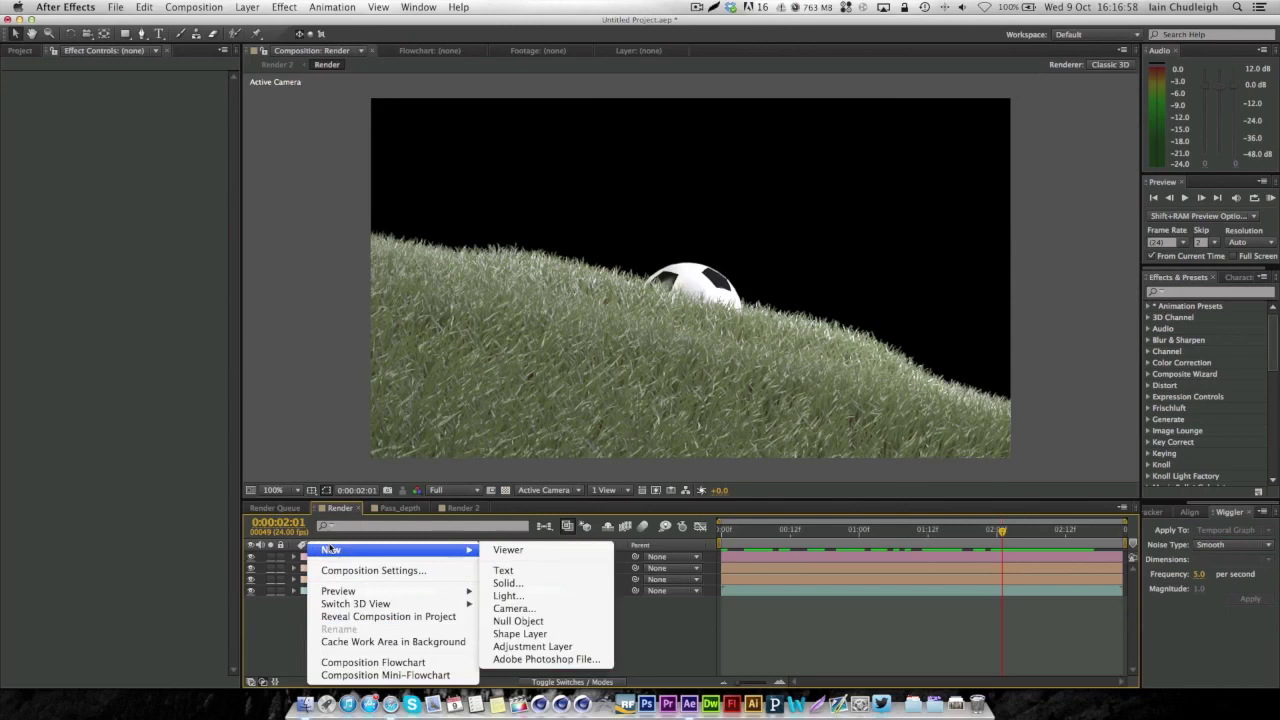
pyautogui.click(512, 580)
pyautogui.write('Element')
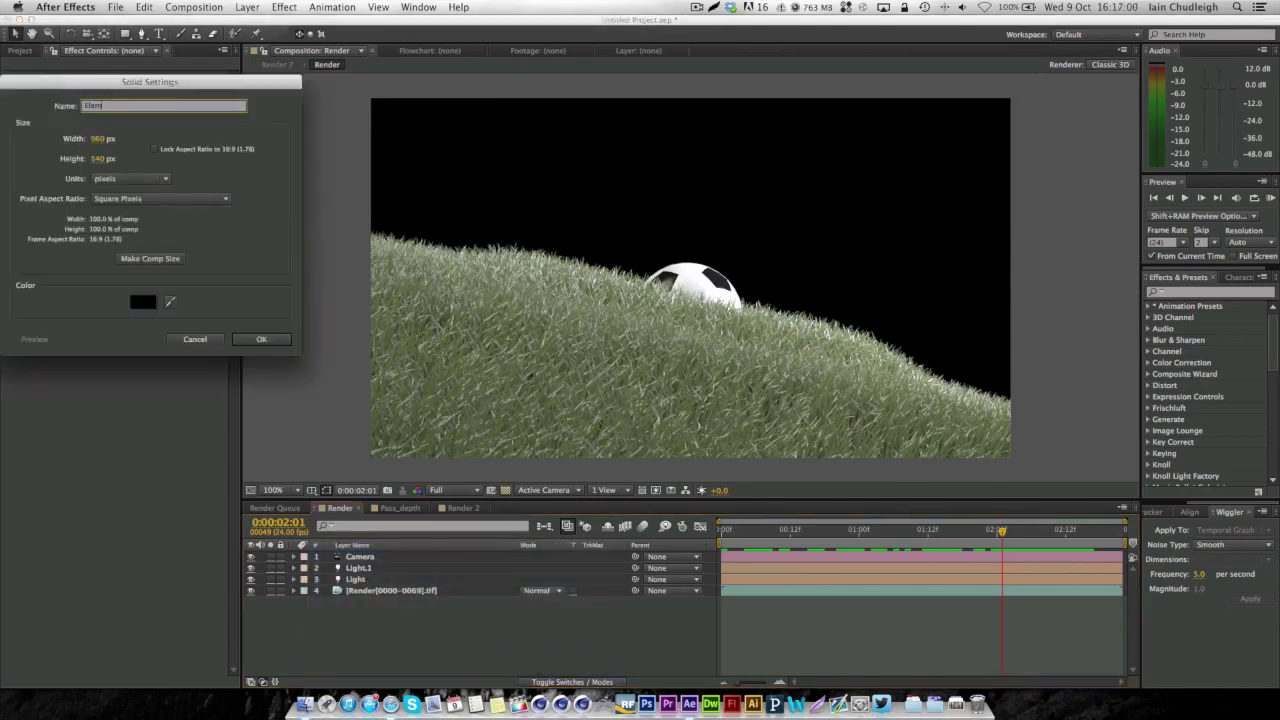
pyautogui.press('Return')
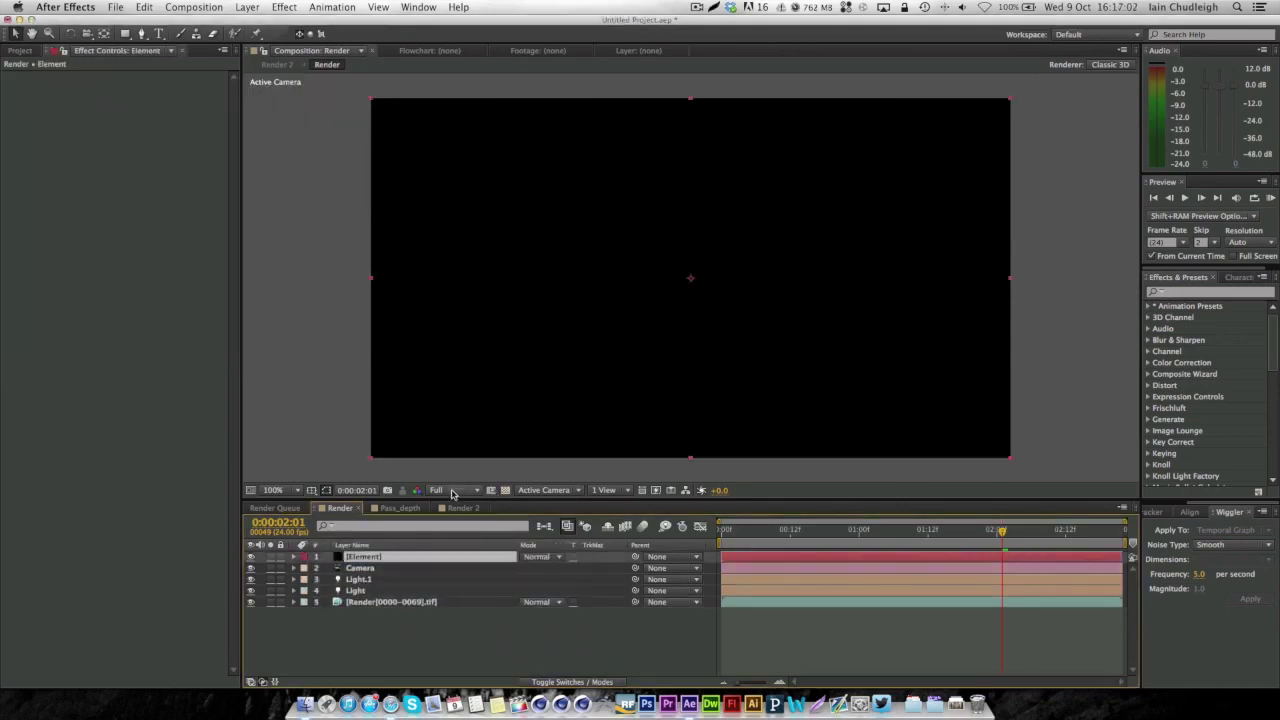
# Set preview resolution to Half and apply the Video Copilot Element effect to the solid
pyautogui.click(452, 491)
pyautogui.click(452, 543)
pyautogui.rightClick(35, 186)
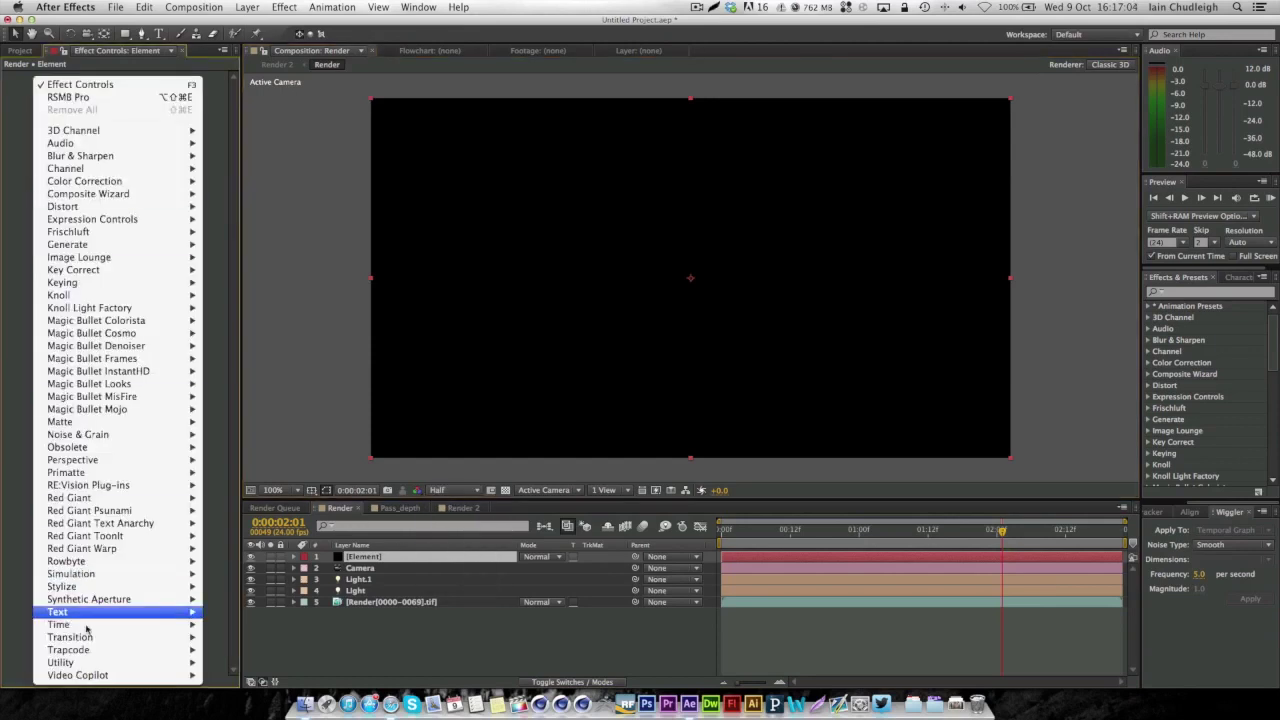
pyautogui.click(240, 637)
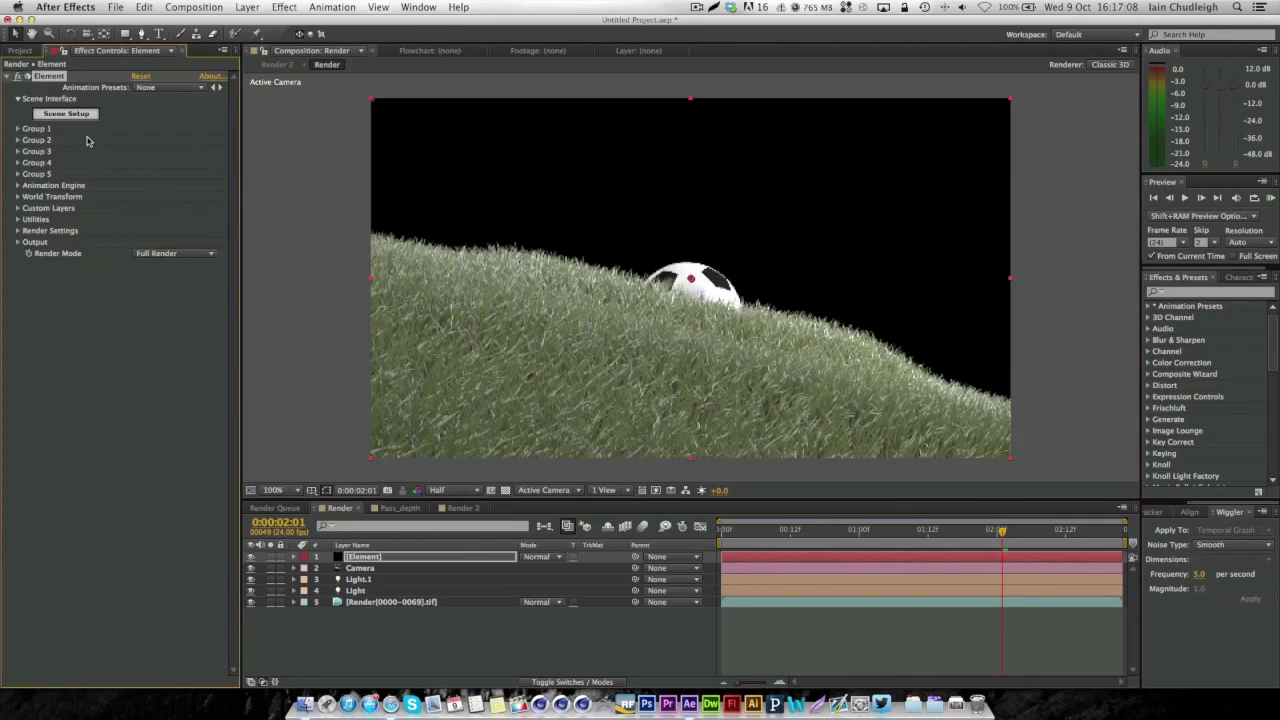
# In Element's Scene Setup, browse the Metropolitan_Skies environment images, previewing several skies
pyautogui.click(88, 115)
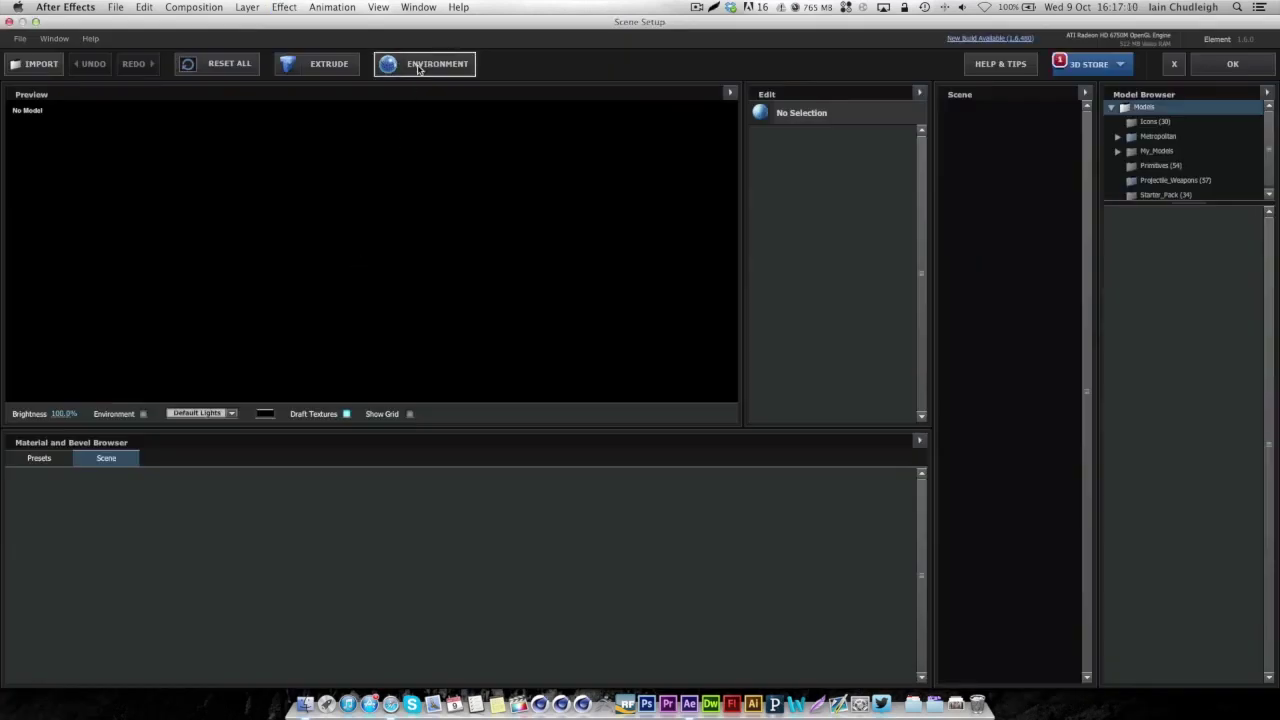
pyautogui.click(419, 68)
pyautogui.click(716, 177)
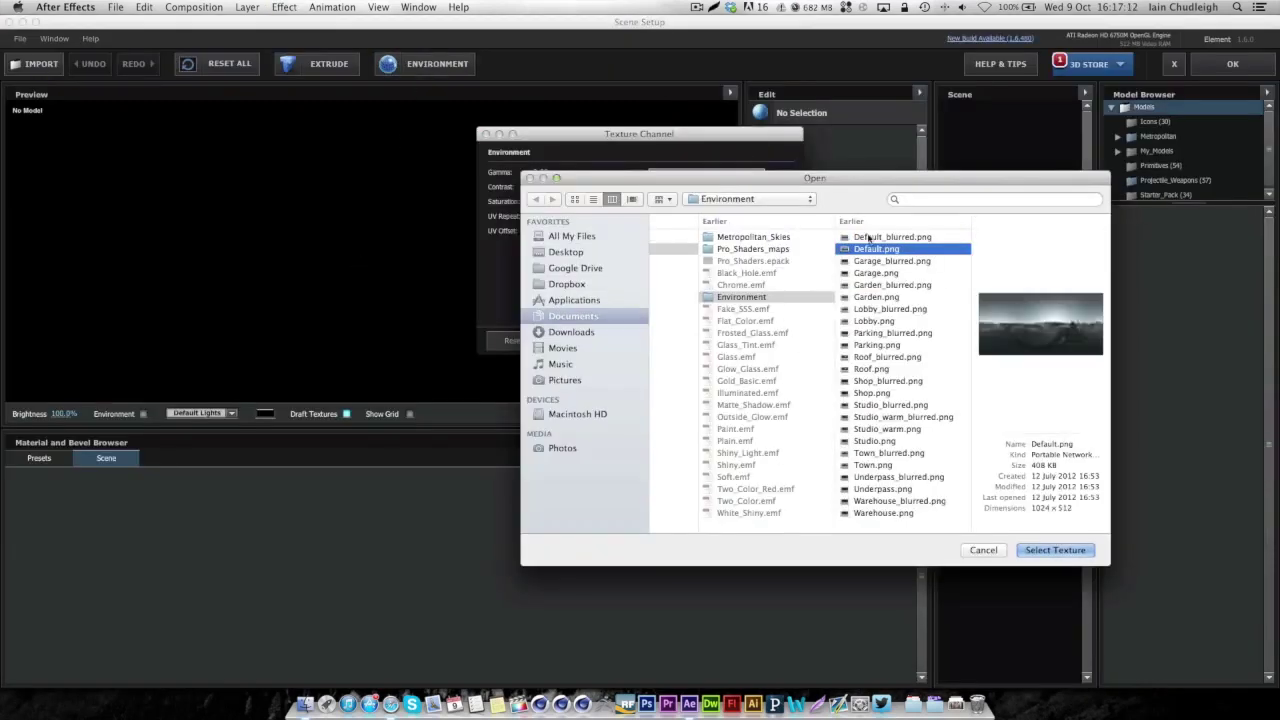
pyautogui.click(780, 238)
pyautogui.click(870, 285)
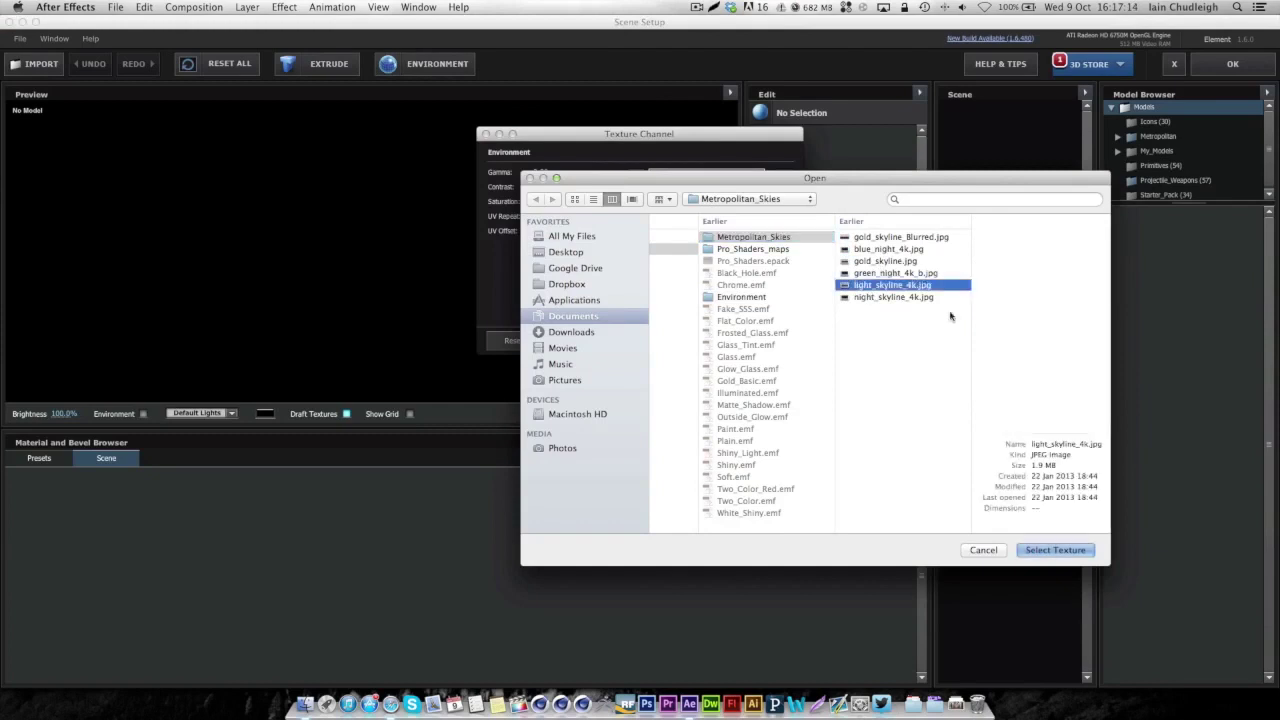
pyautogui.click(872, 262)
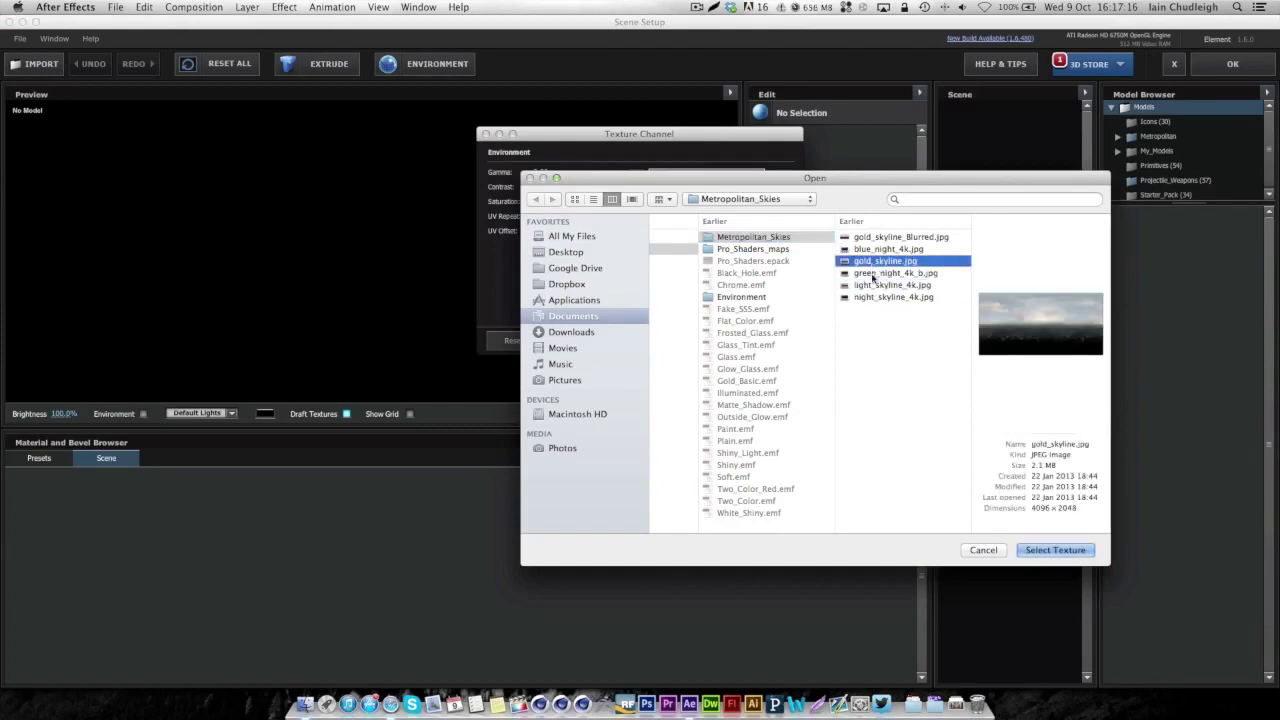
pyautogui.click(877, 239)
pyautogui.click(879, 262)
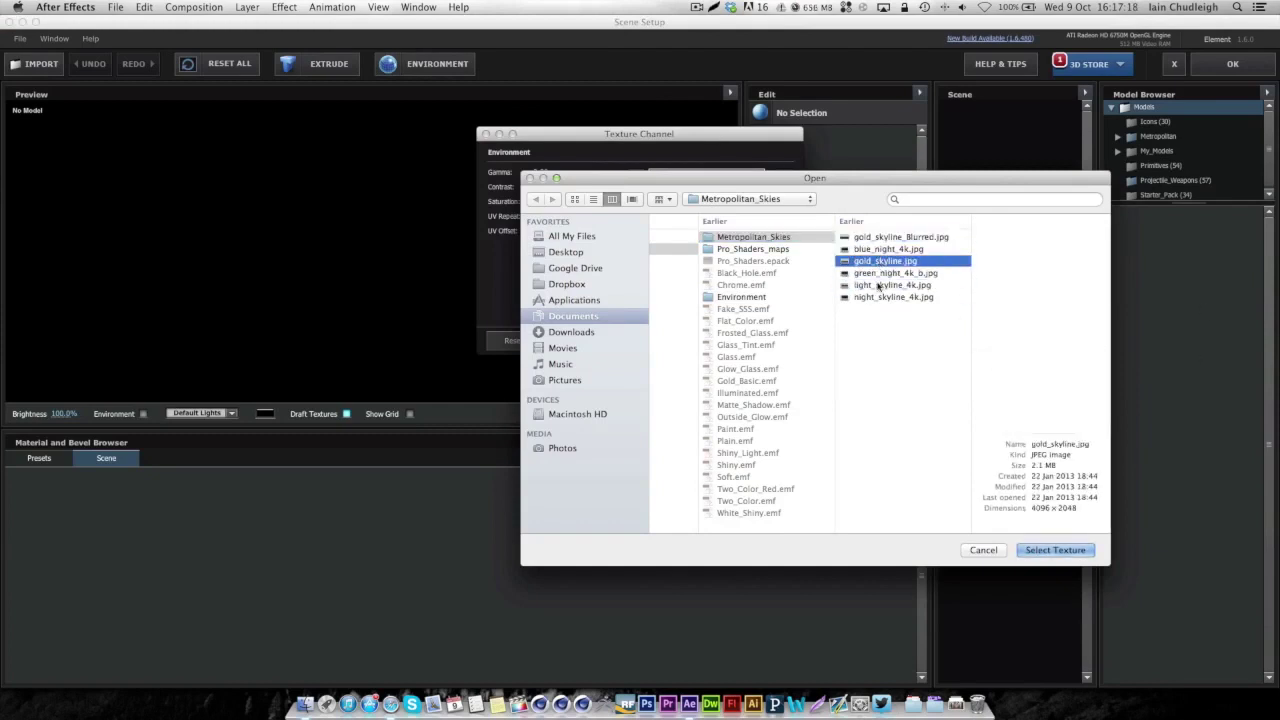
# Choose light_skyline_4k.jpg as the environment, lower saturation to -44%, and close Scene Setup
pyautogui.press('Down')
pyautogui.press('Down')
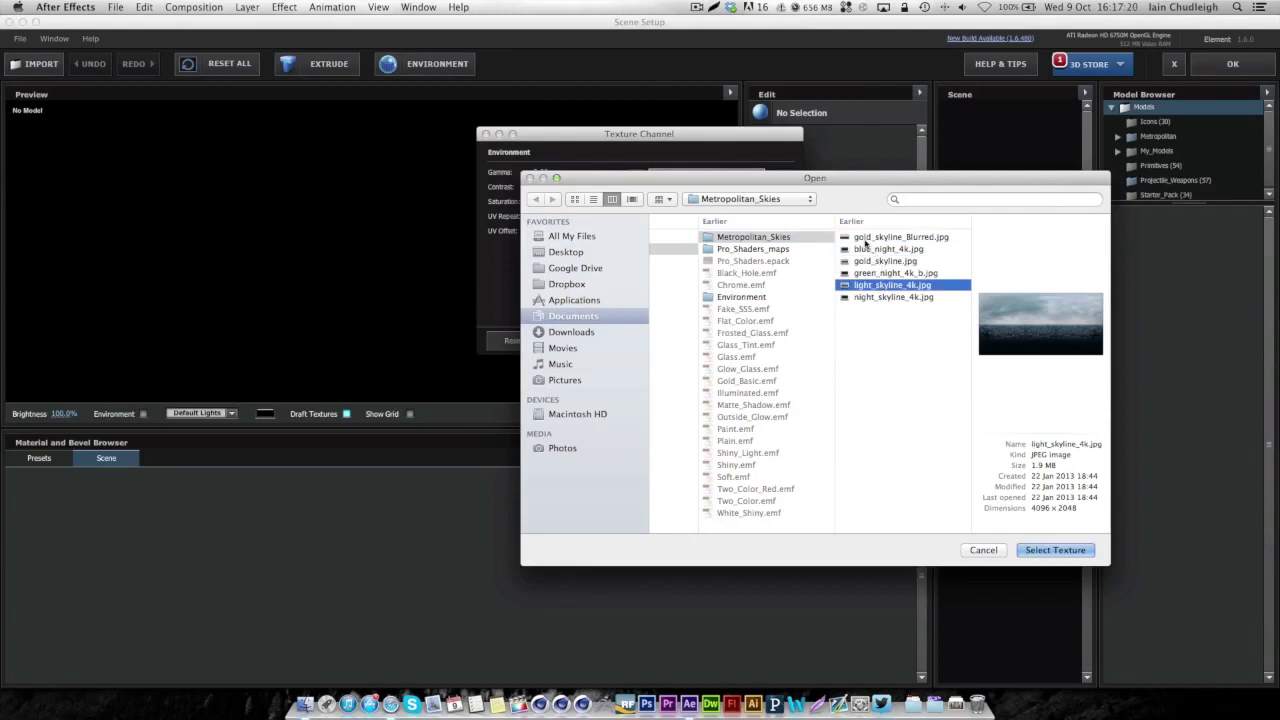
pyautogui.click(872, 272)
pyautogui.click(872, 286)
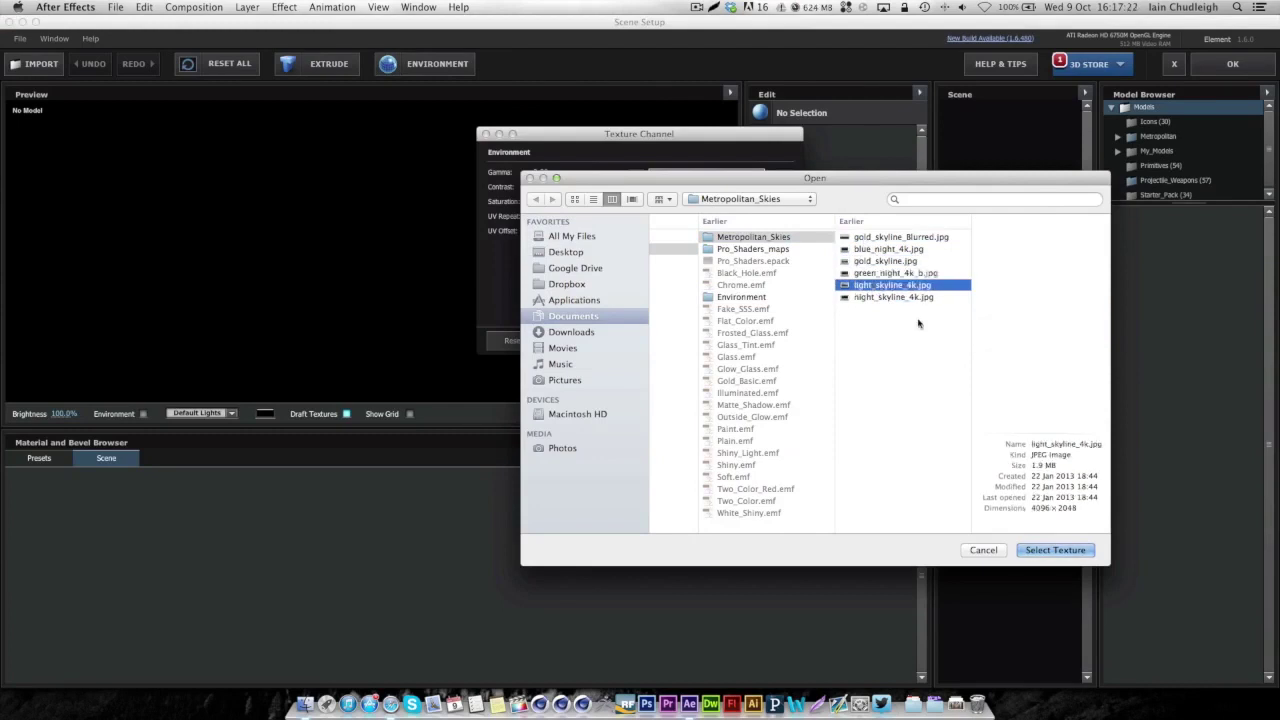
pyautogui.click(900, 262)
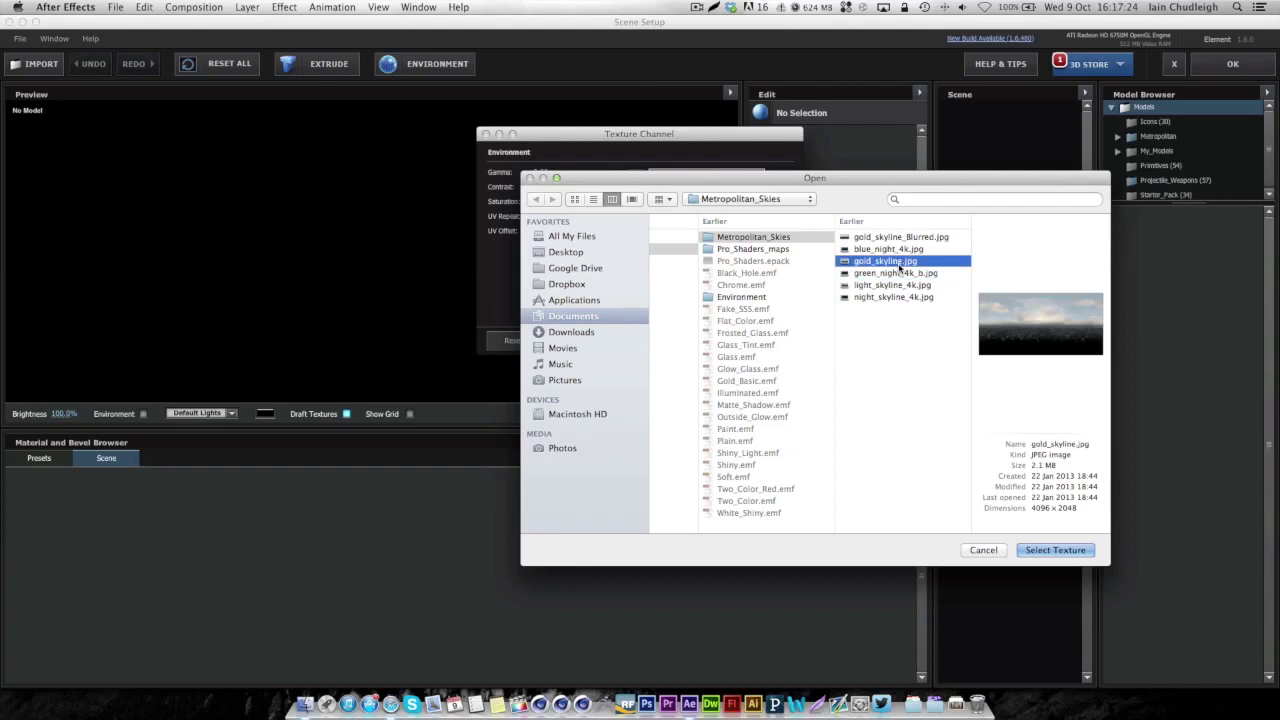
pyautogui.press('Up')
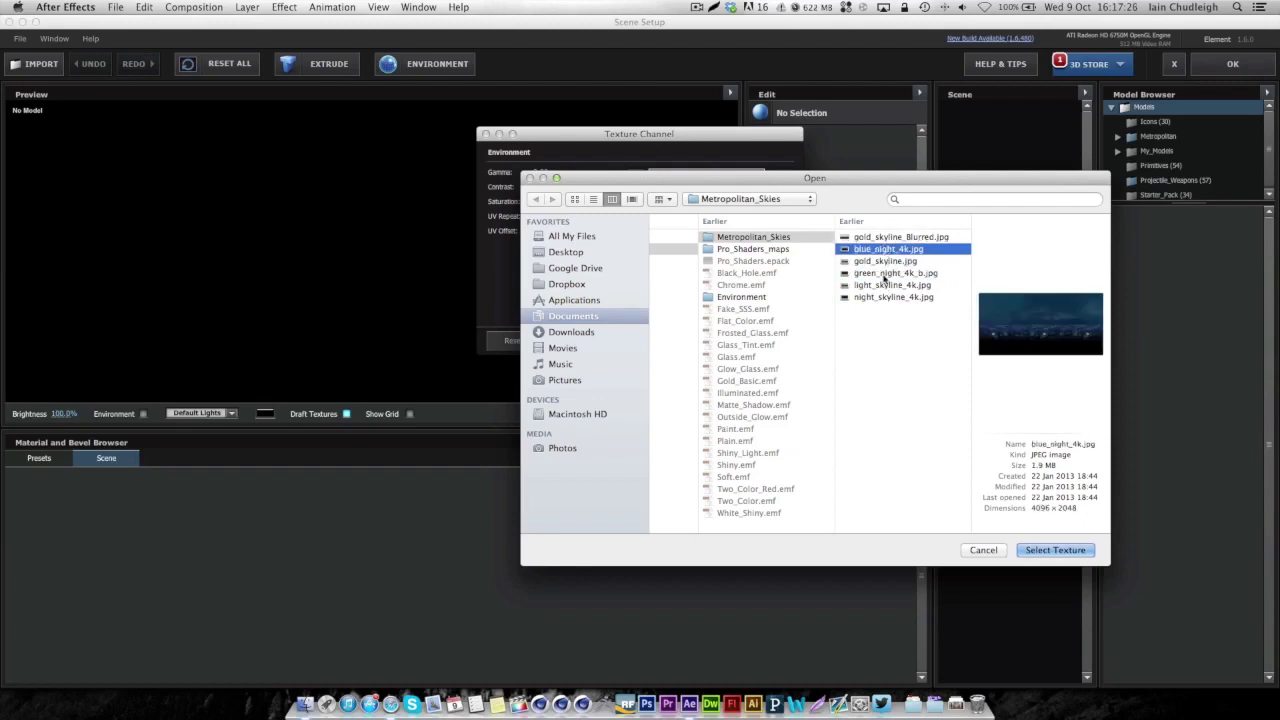
pyautogui.press('Down')
pyautogui.press('Down')
pyautogui.click(1068, 552)
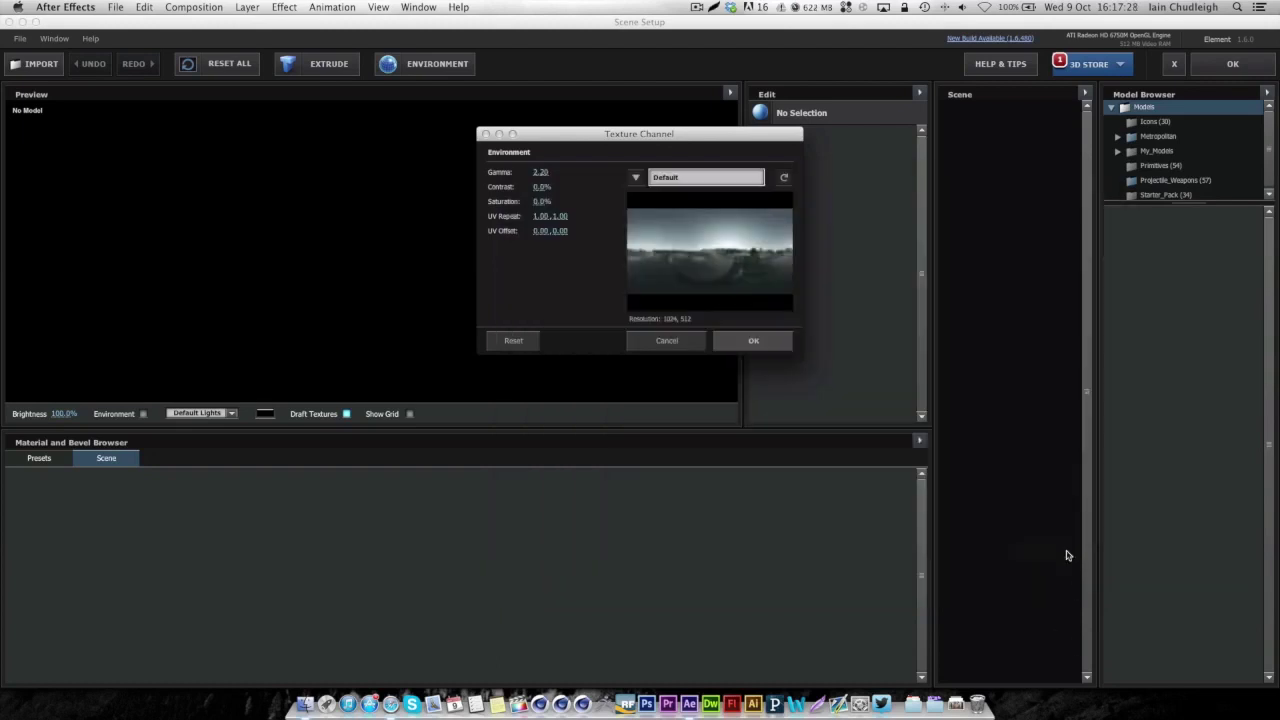
pyautogui.moveTo(543, 200); pyautogui.dragTo(522, 216)
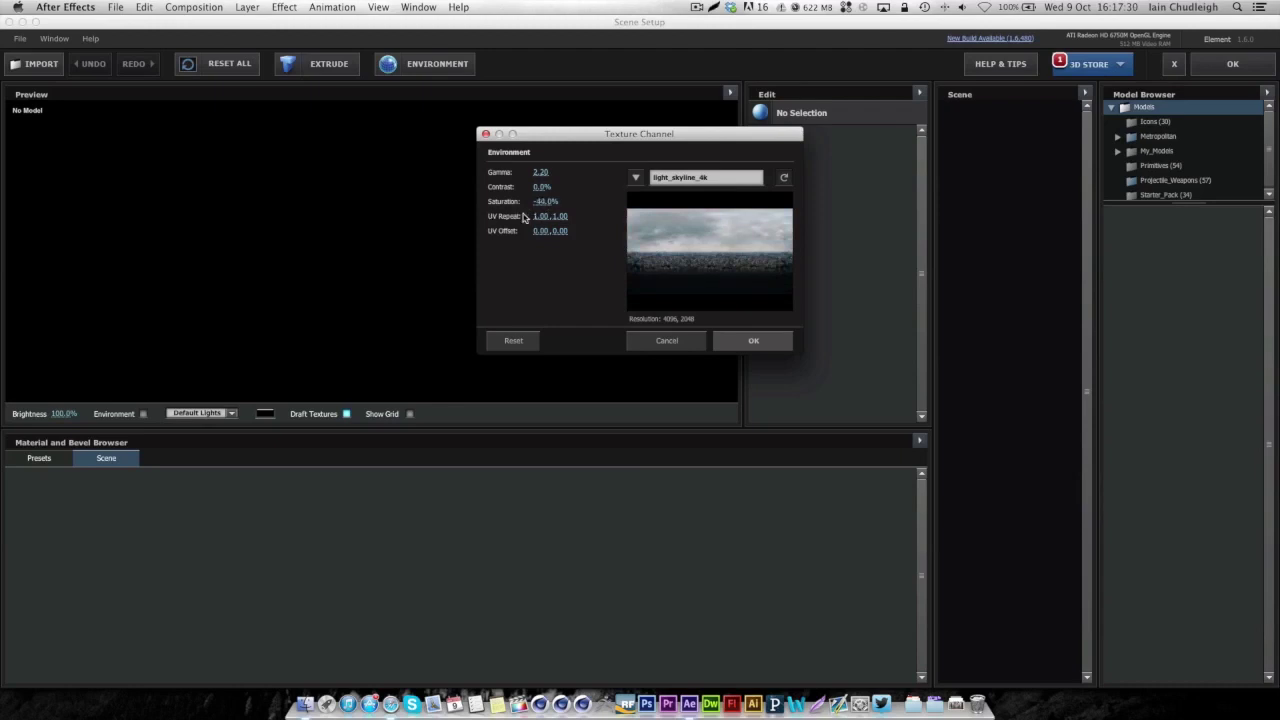
pyautogui.click(752, 340)
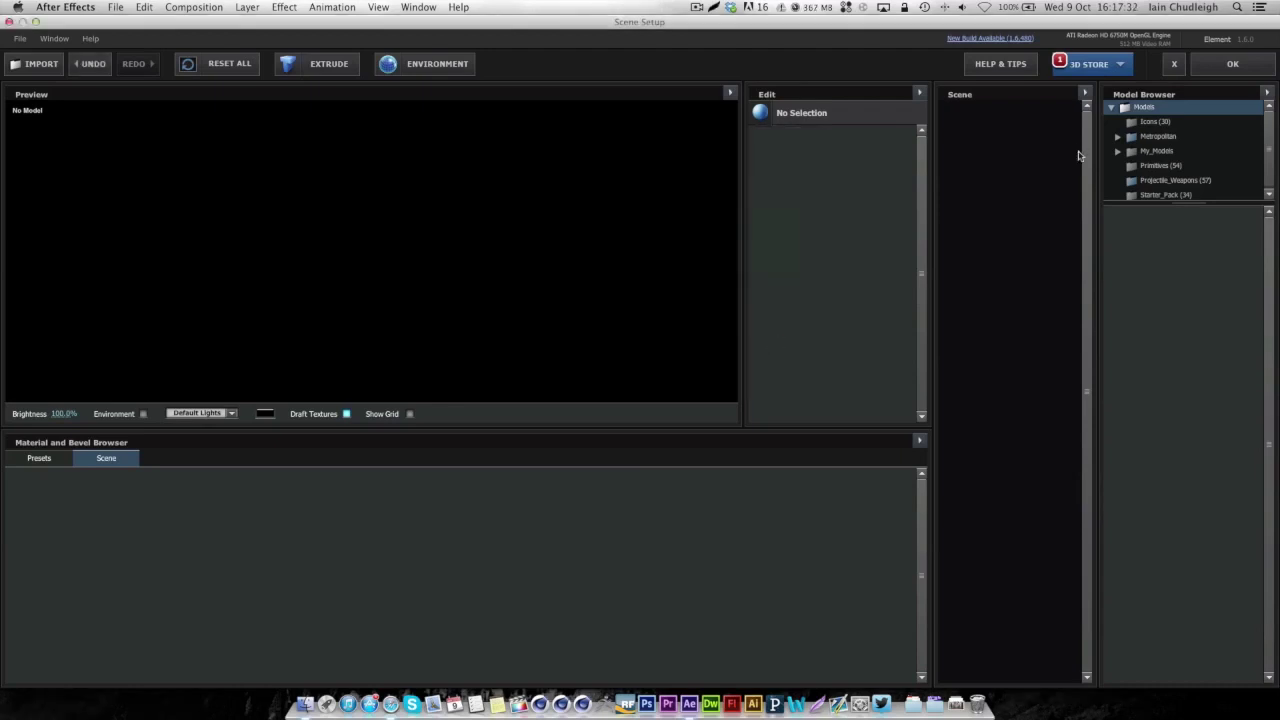
pyautogui.click(1250, 66)
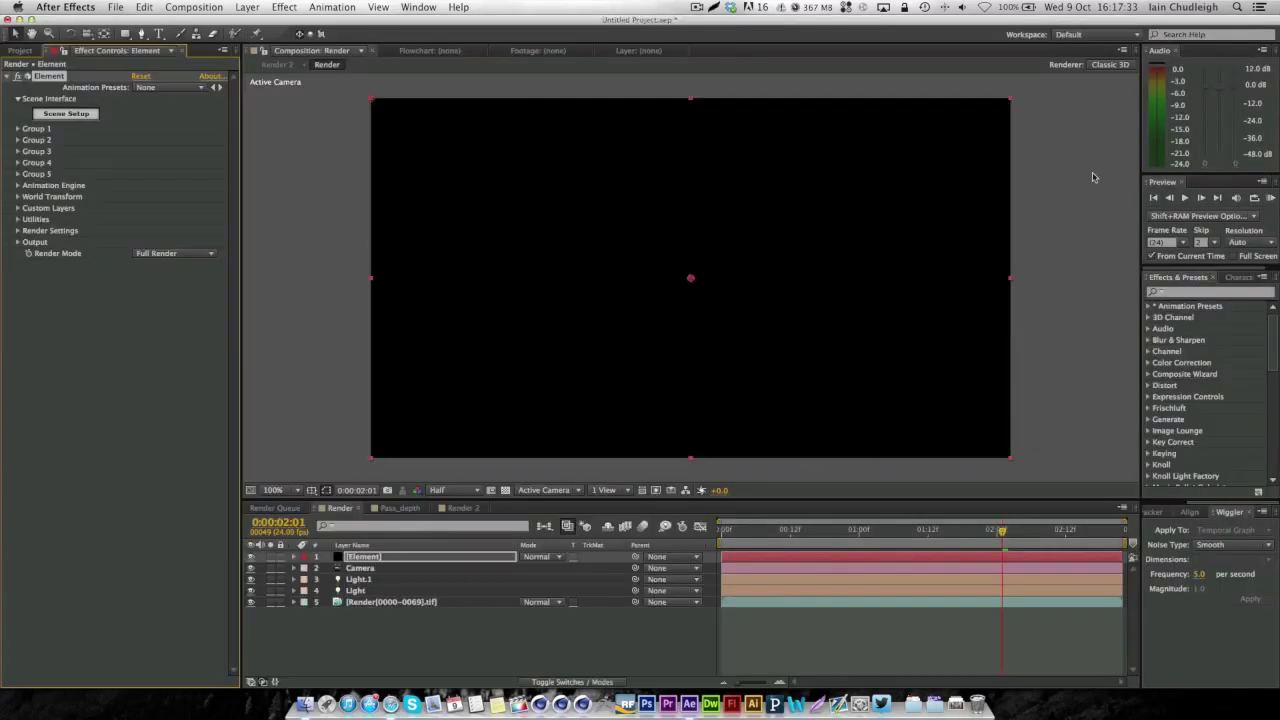
# Show Element's environment in the background and move the Element layer below Render[0000-0069].tif
pyautogui.click(29, 242)
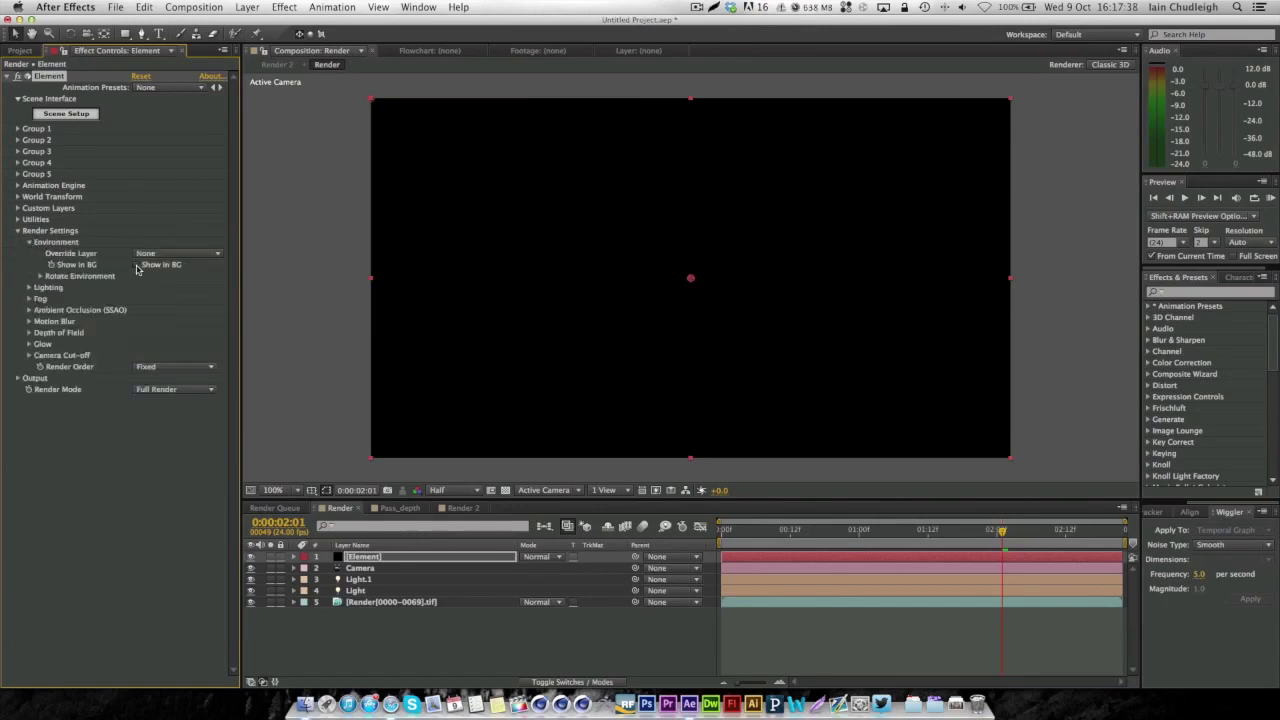
pyautogui.moveTo(365, 557); pyautogui.dragTo(371, 680)
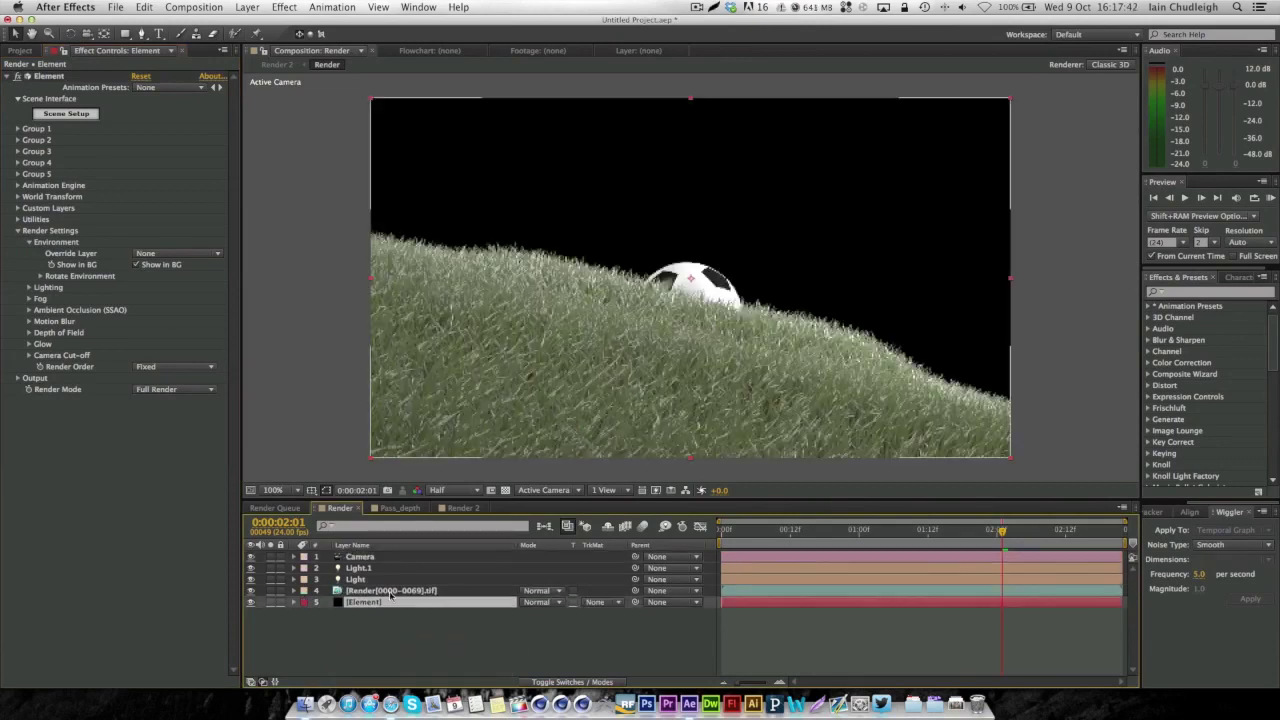
pyautogui.click(360, 591)
pyautogui.click(30, 53)
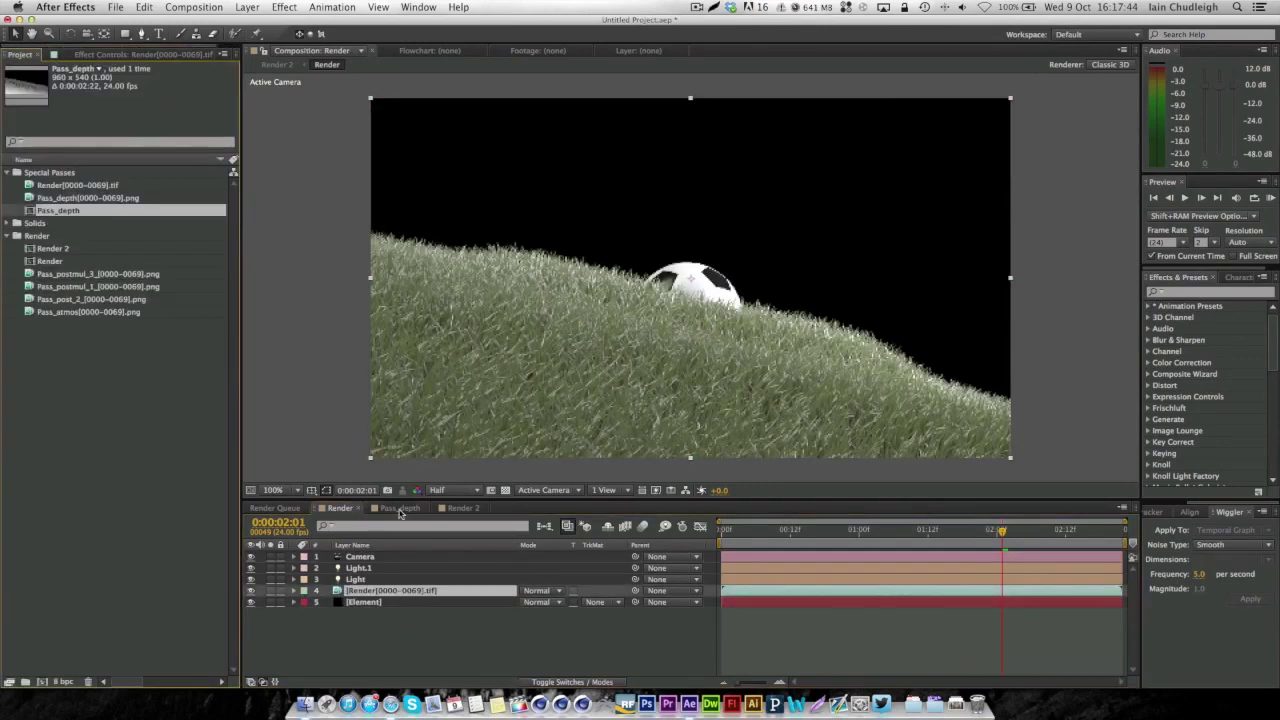
pyautogui.click(387, 593)
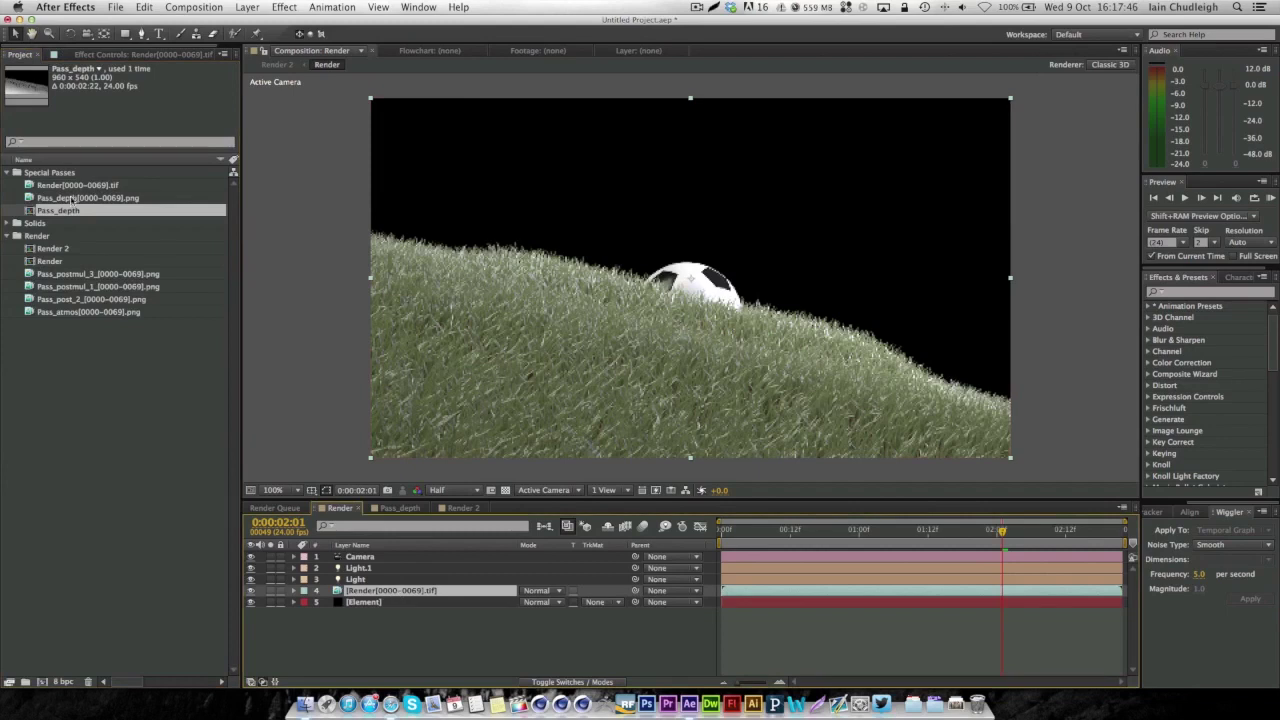
# Interpret Render[0000-0069].tif alpha as Straight – Unmatted, play back, and view at 50%
pyautogui.rightClick(47, 192)
pyautogui.moveTo(112, 262)
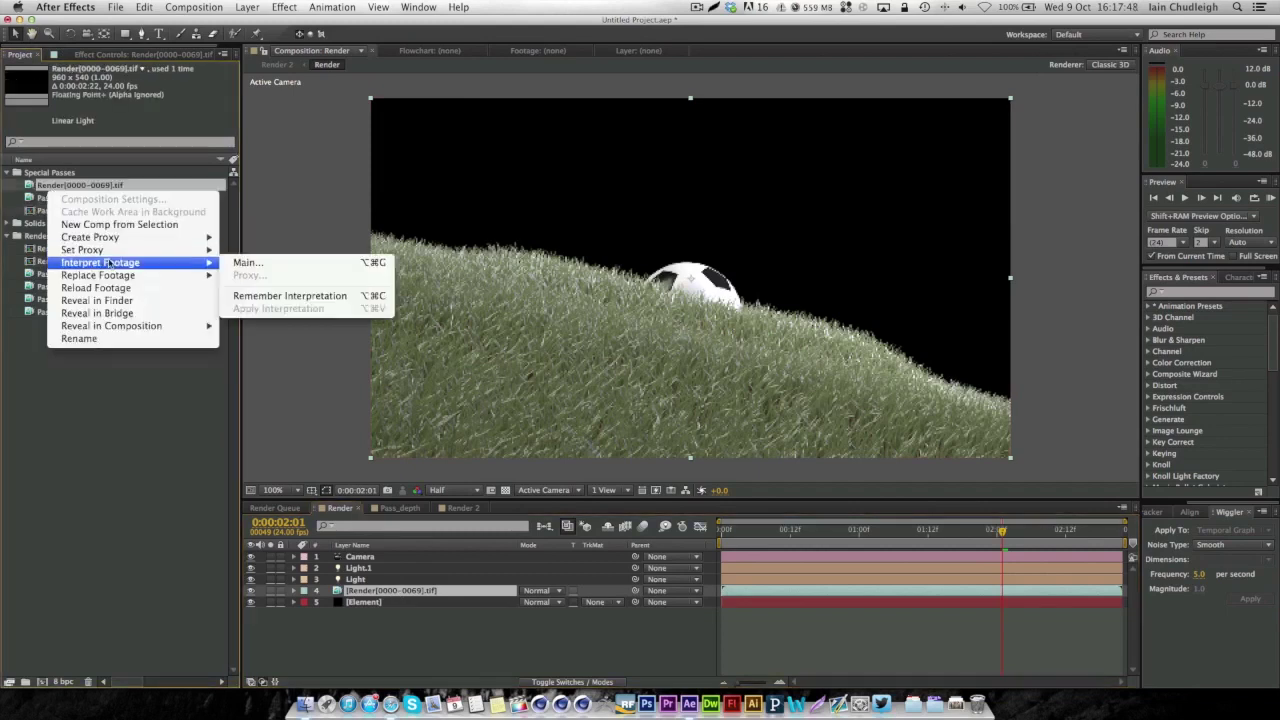
pyautogui.click(240, 263)
pyautogui.click(76, 162)
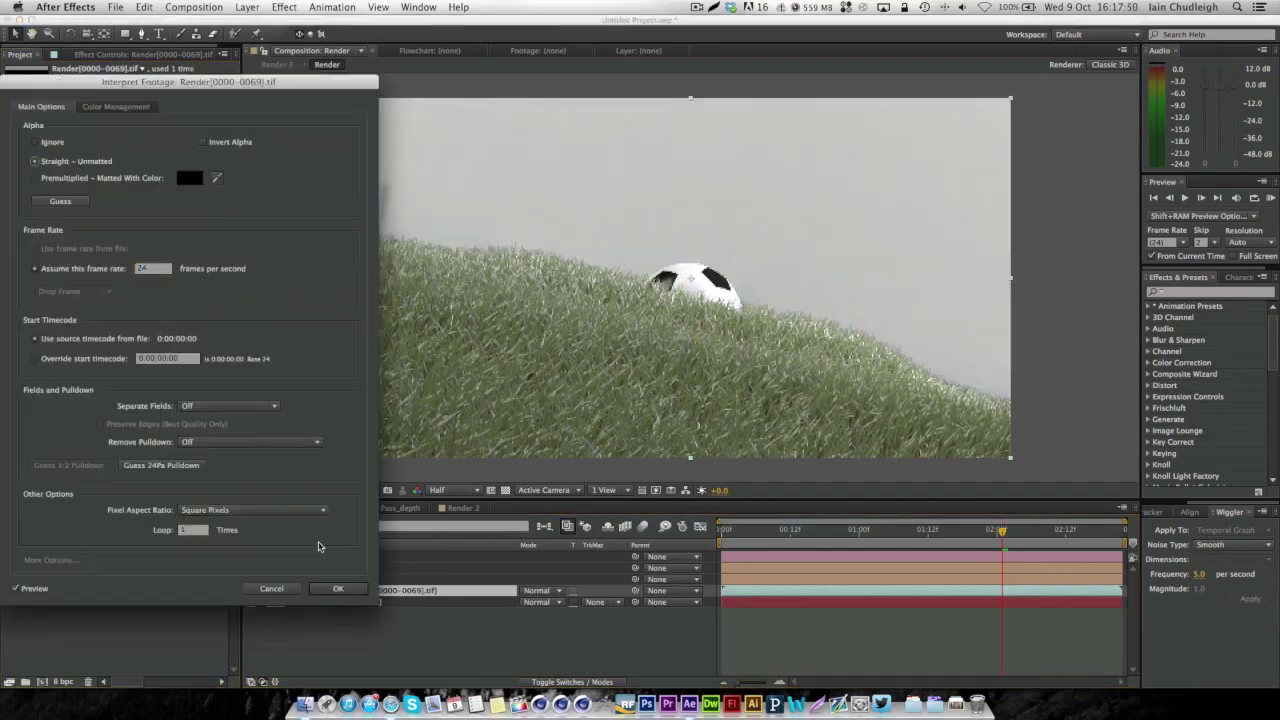
pyautogui.click(339, 590)
pyautogui.press('space')
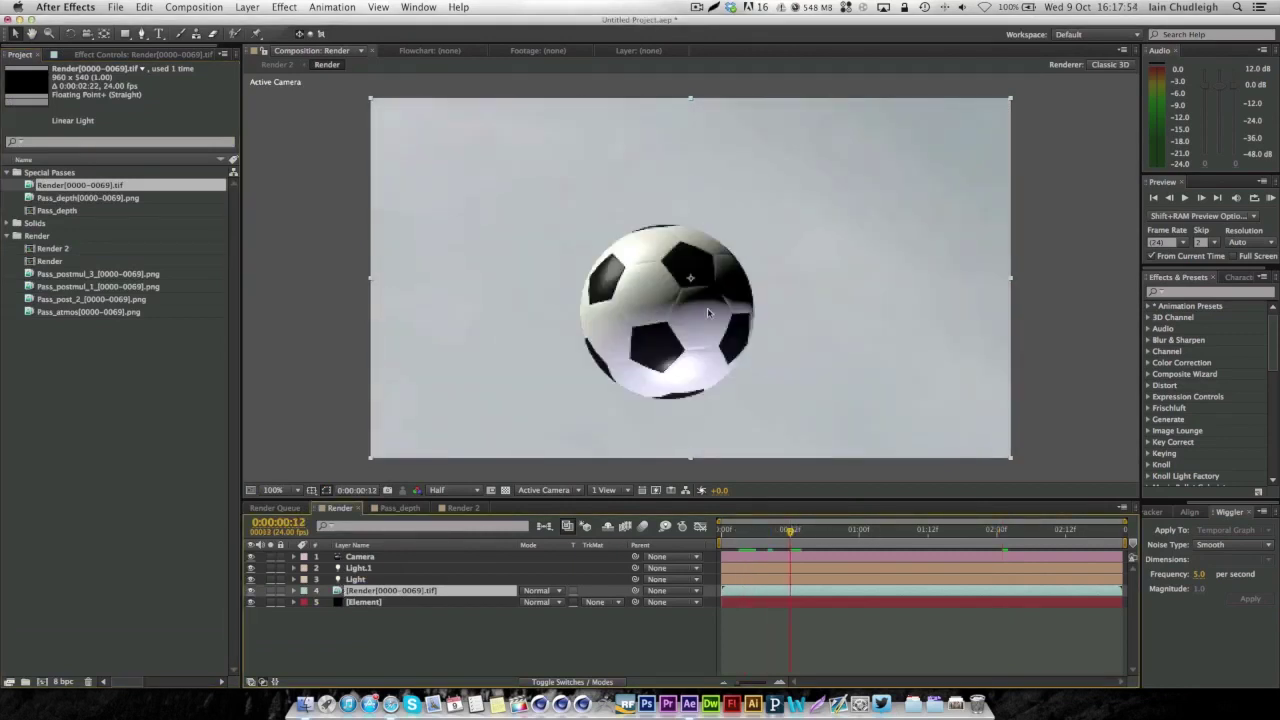
pyautogui.click(299, 491)
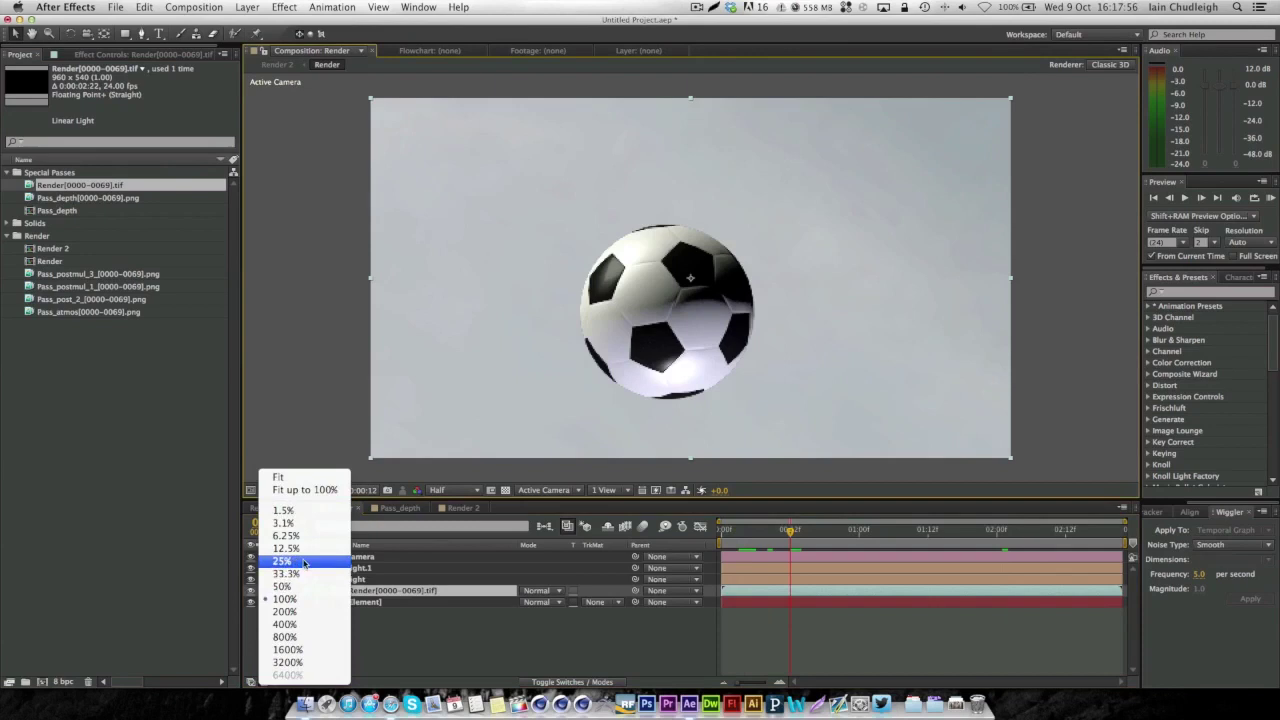
pyautogui.click(303, 590)
# At 0:00:02:02, rotate the Element environment to -3° on Z, then view at 100%
pyautogui.press('space')
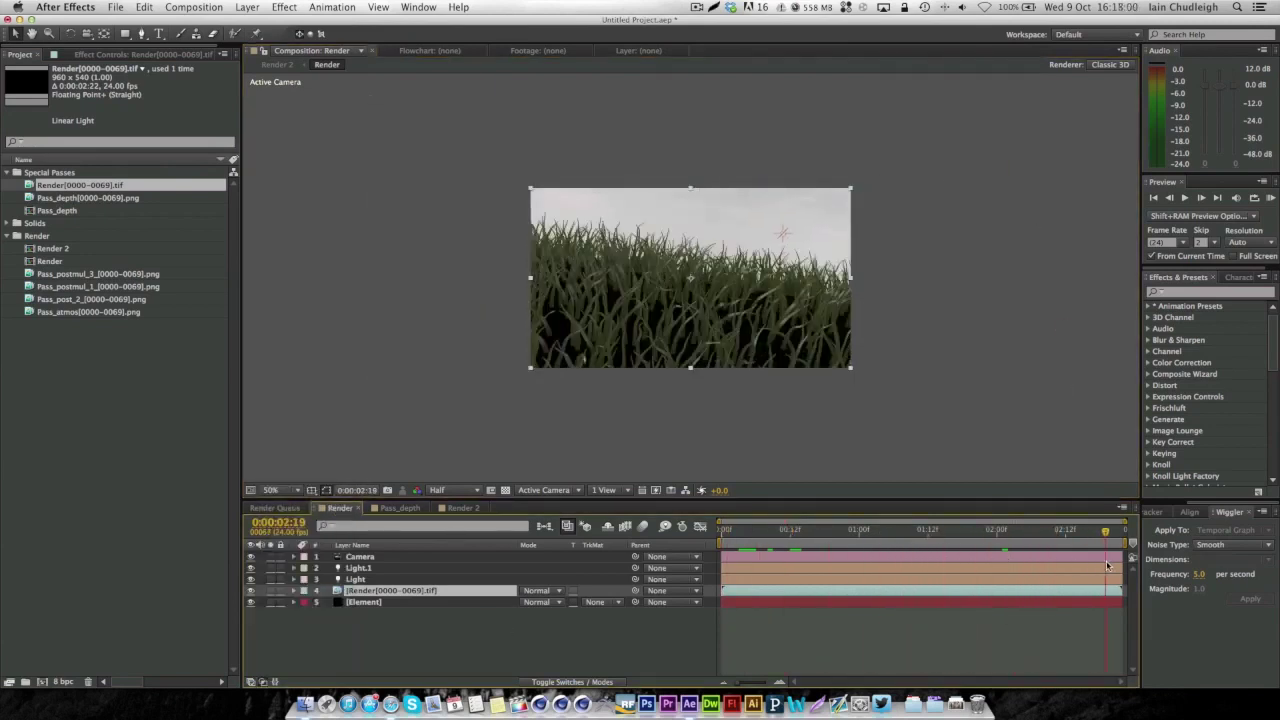
pyautogui.moveTo(1106, 567); pyautogui.dragTo(1008, 567)
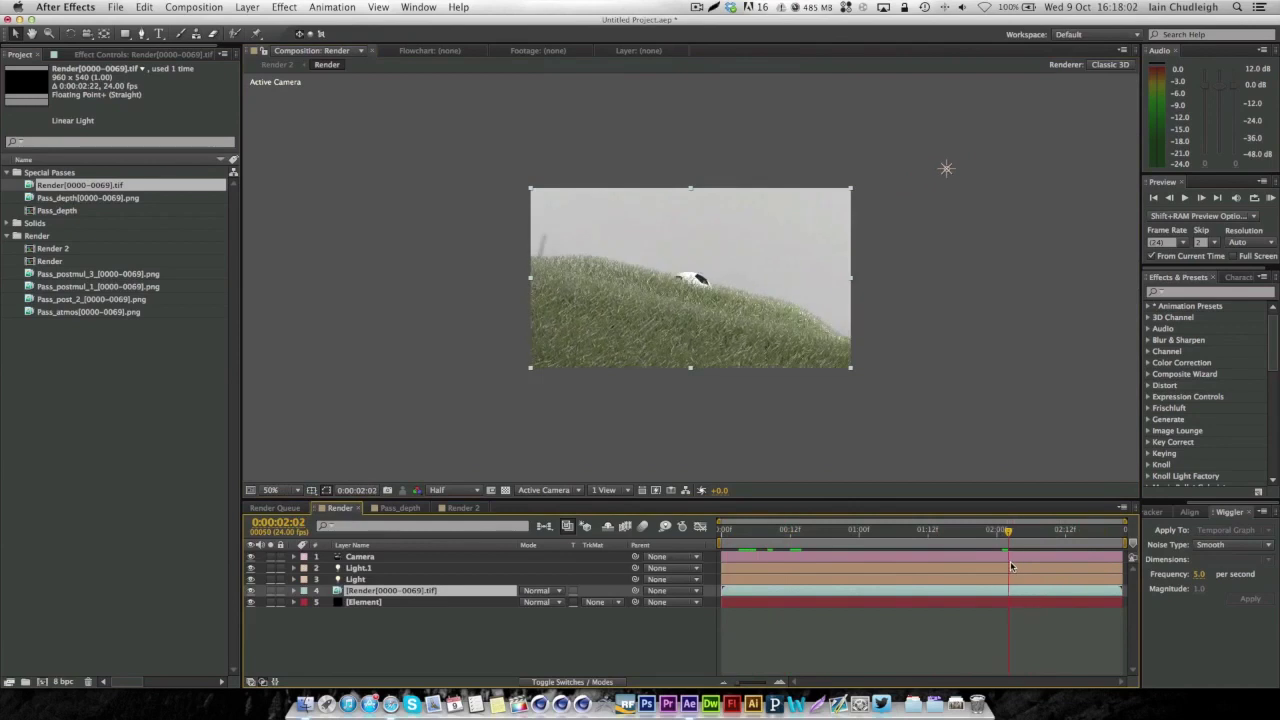
pyautogui.click(384, 604)
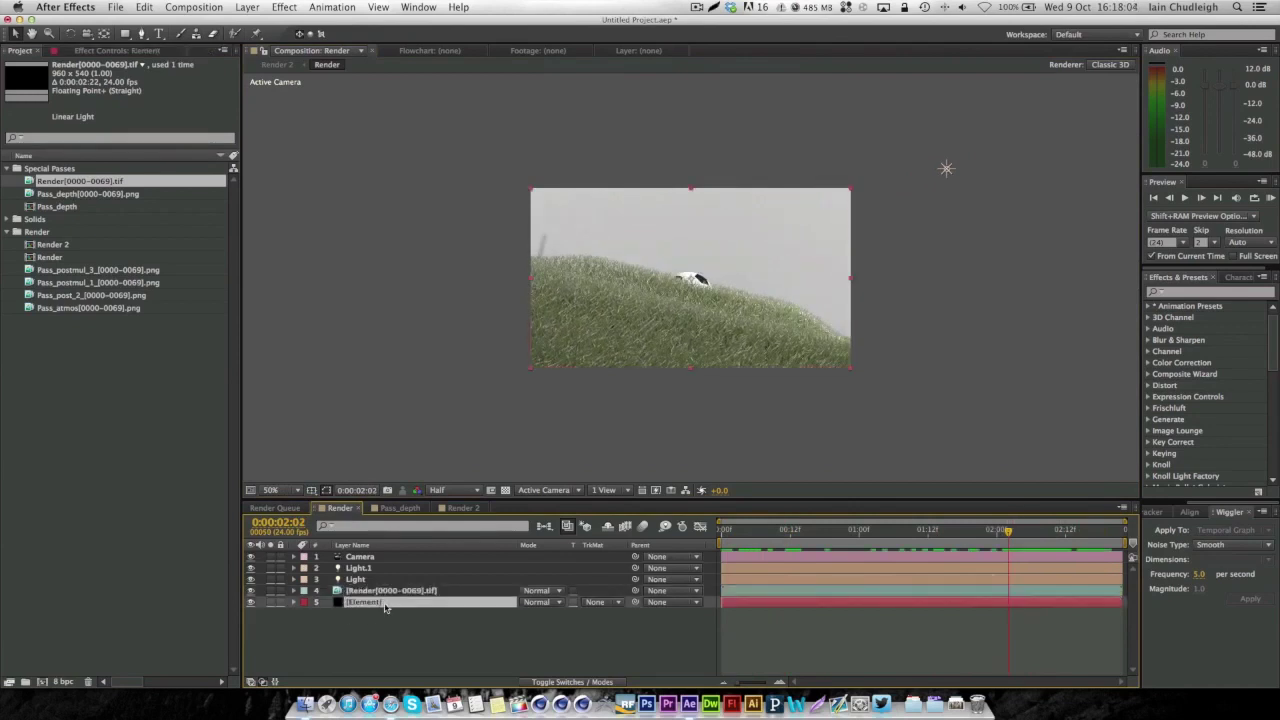
pyautogui.click(108, 51)
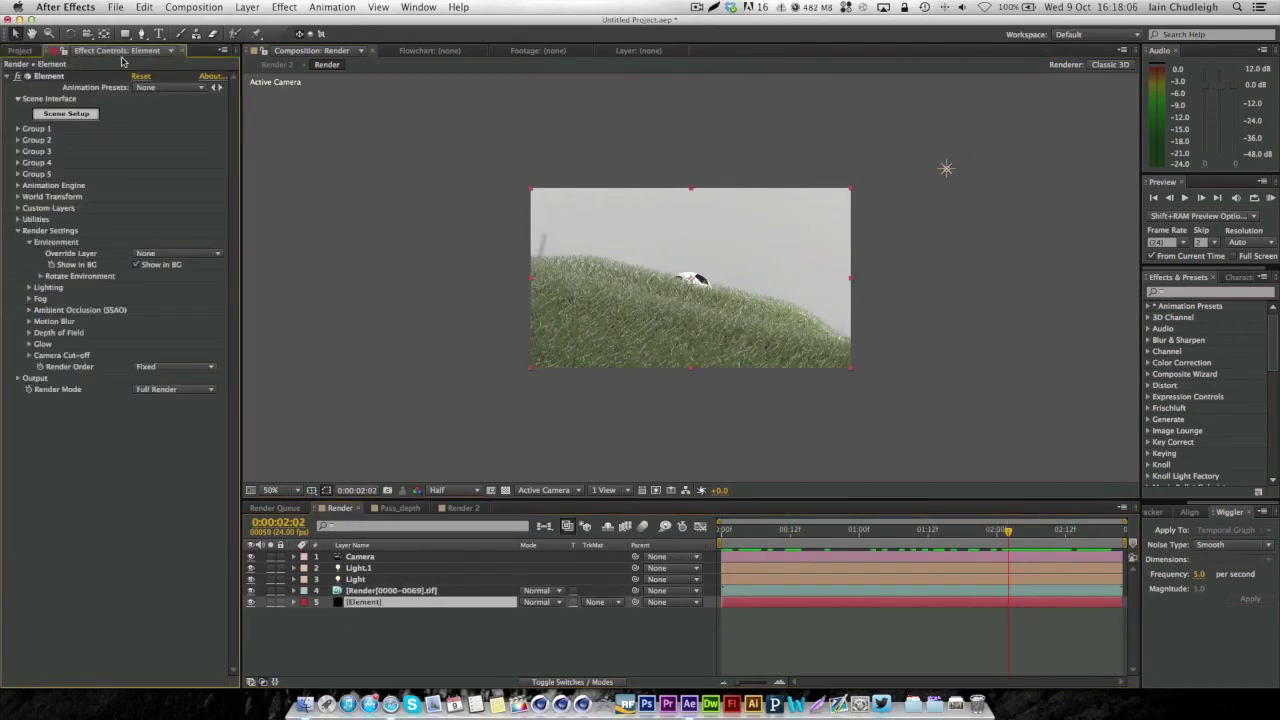
pyautogui.click(41, 276)
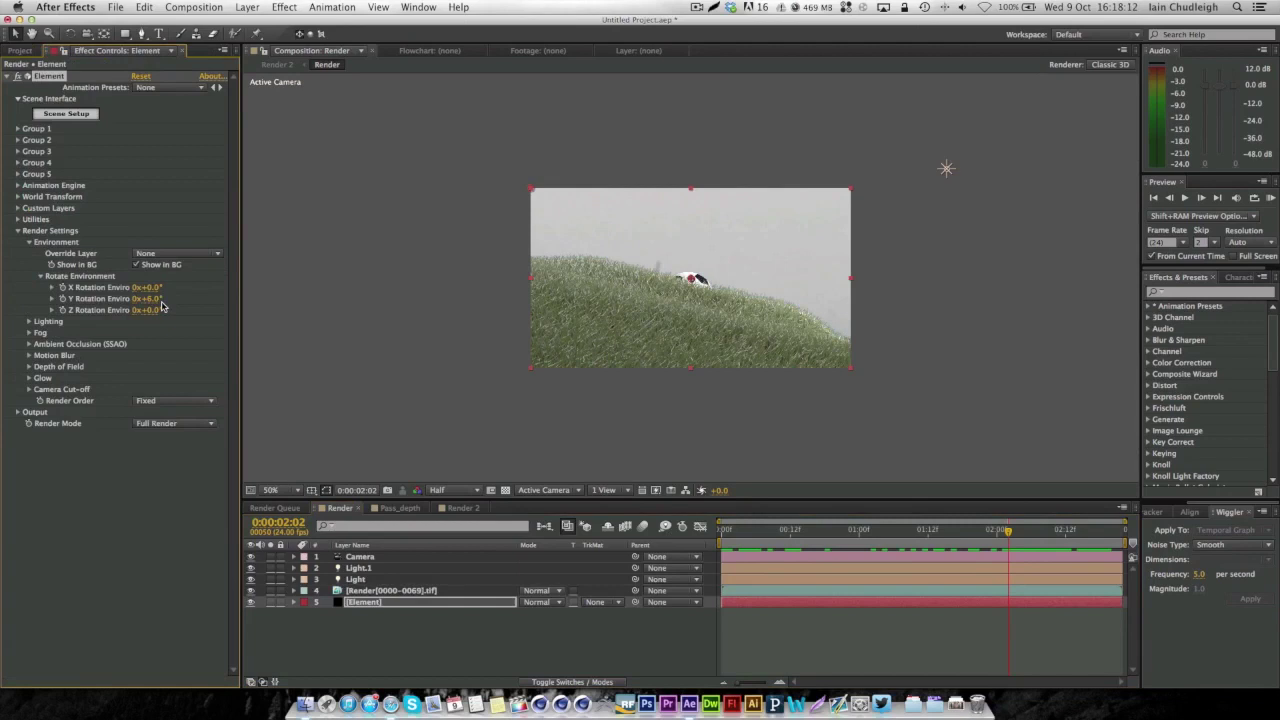
pyautogui.moveTo(156, 311); pyautogui.dragTo(154, 311)
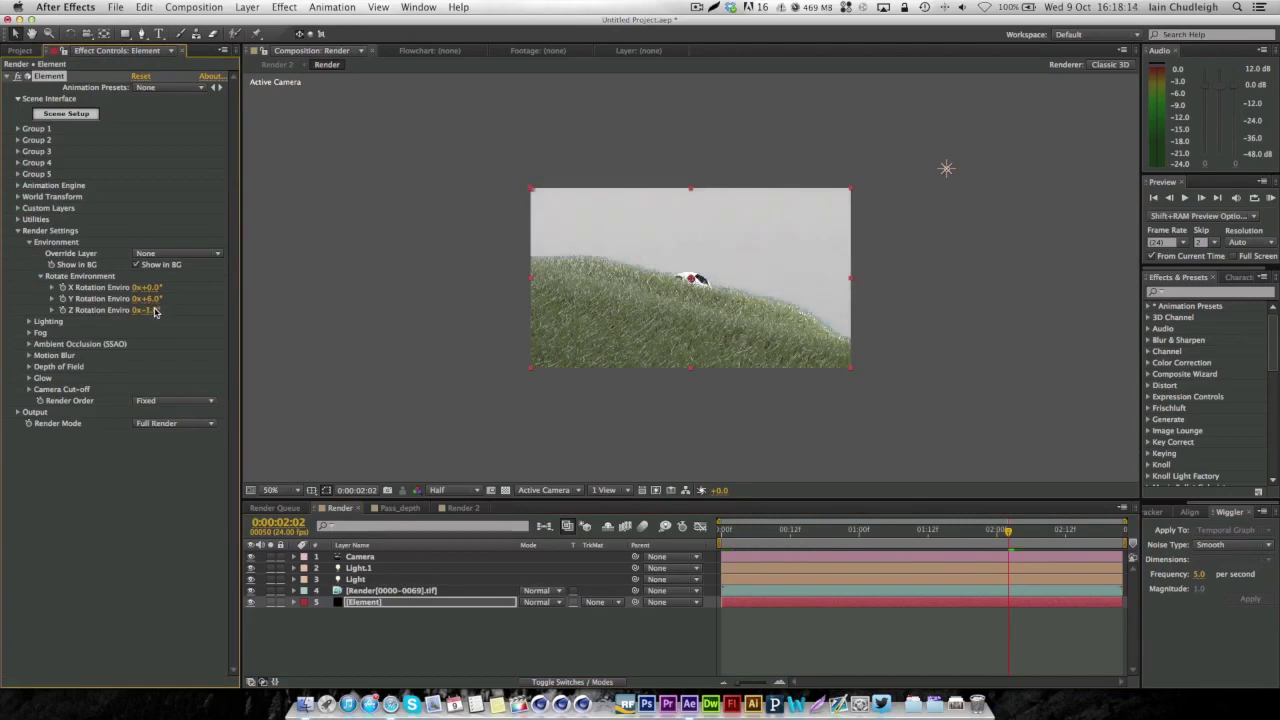
pyautogui.moveTo(769, 538); pyautogui.dragTo(1001, 550)
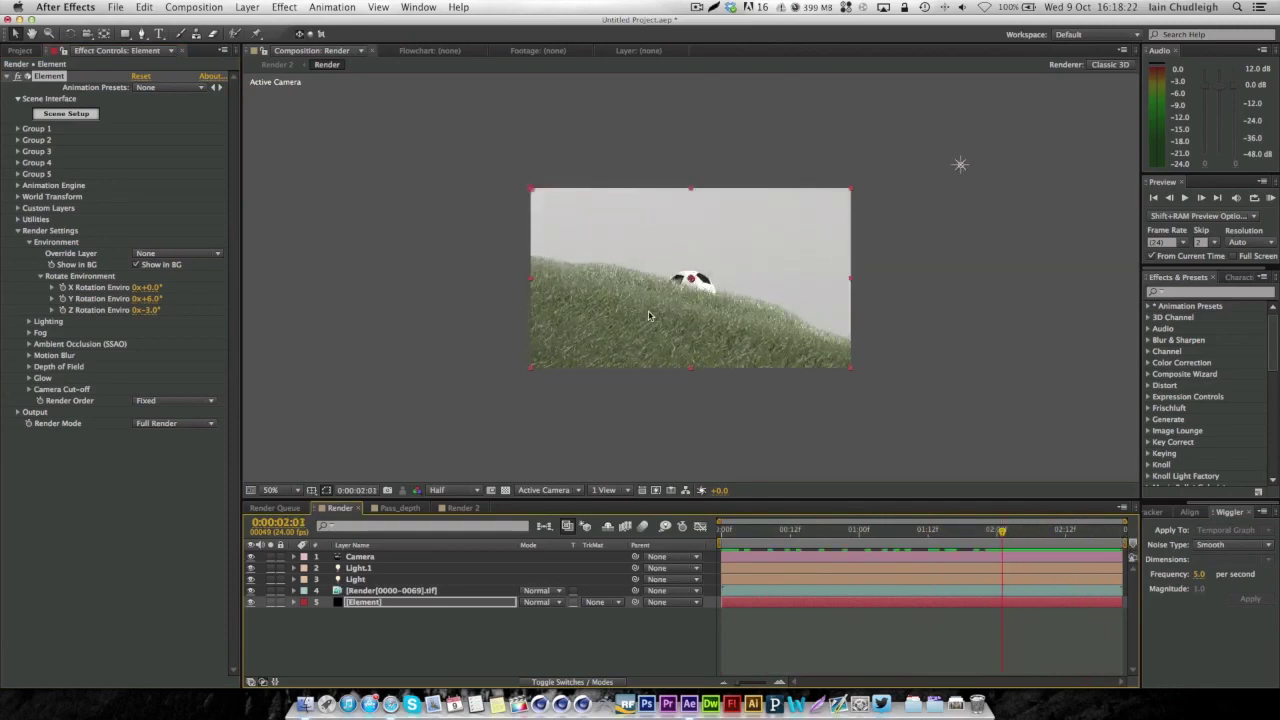
pyautogui.press('/')
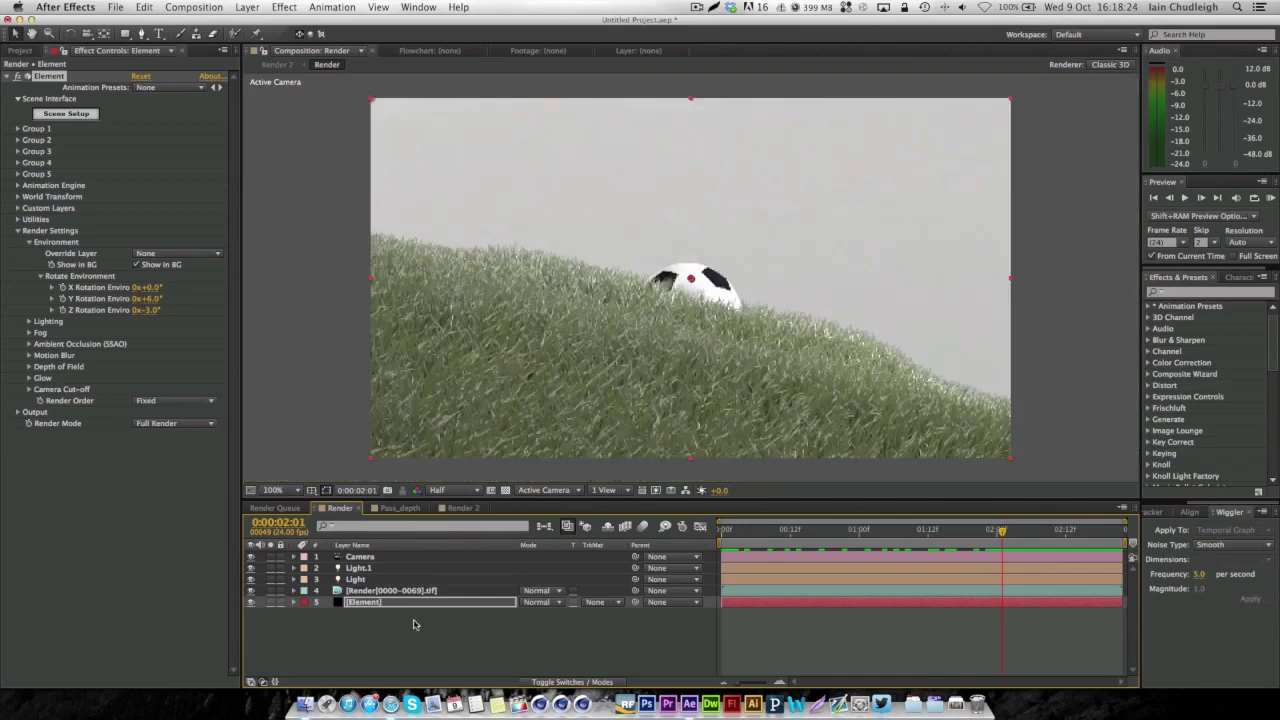
# Apply Light Wrap to the grass render using Element as background, Multiply mode, blur 114
pyautogui.click(316, 592)
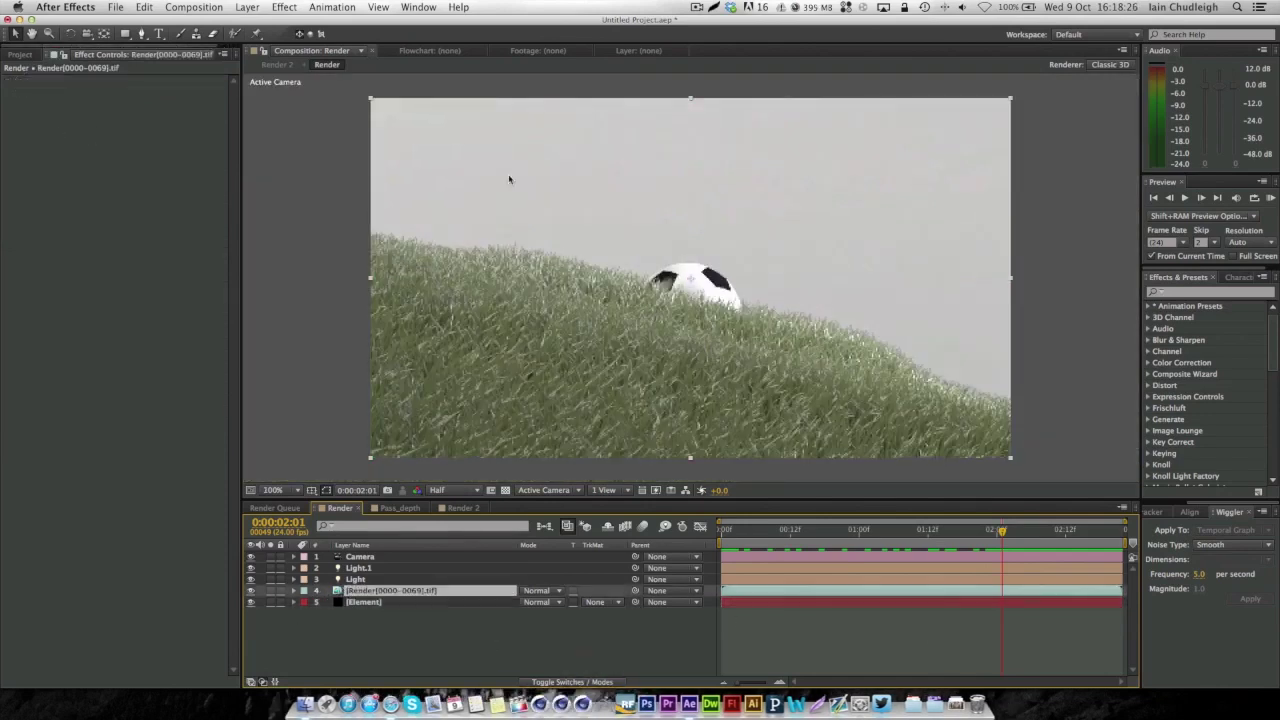
pyautogui.rightClick(92, 160)
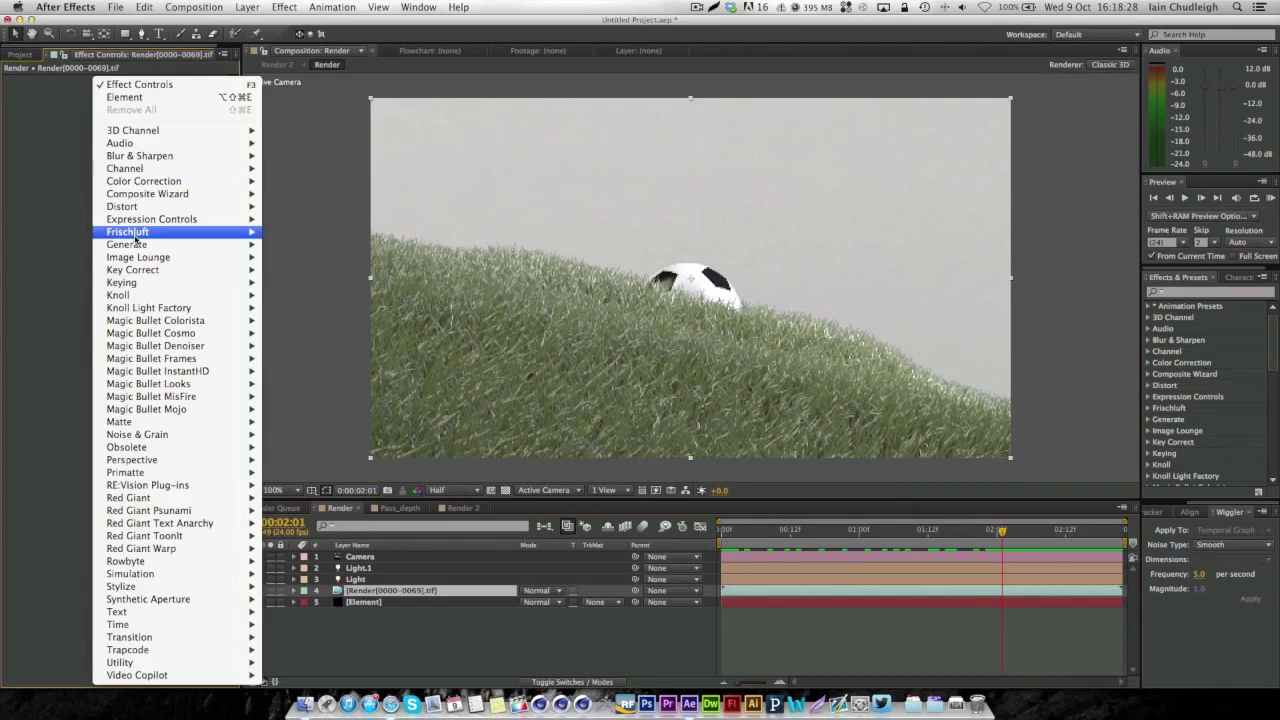
pyautogui.moveTo(245, 270)
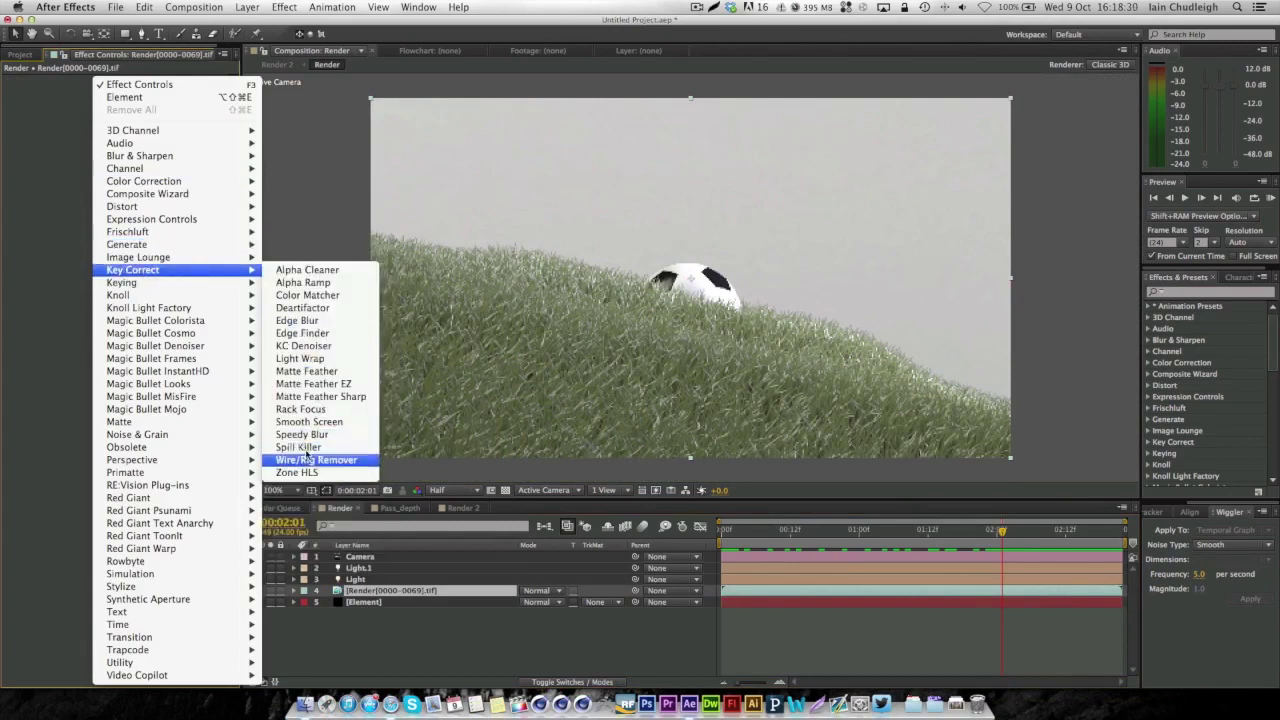
pyautogui.click(318, 360)
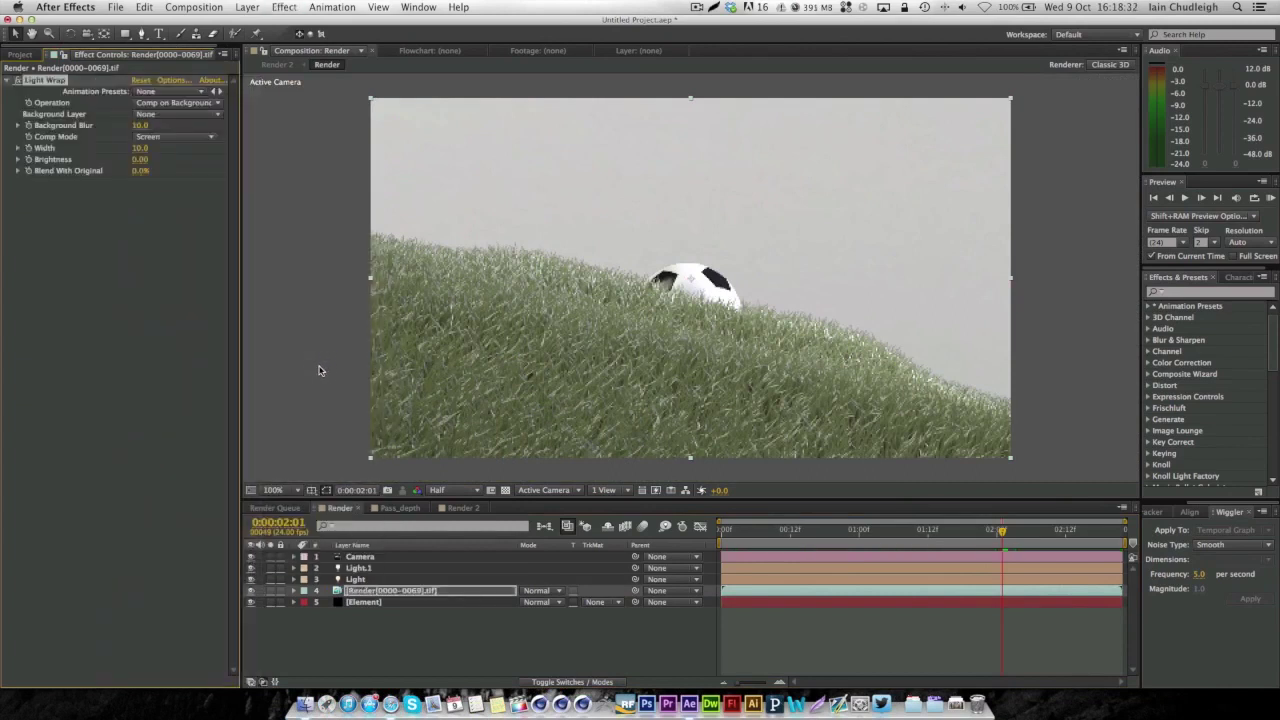
pyautogui.click(162, 114)
pyautogui.click(198, 161)
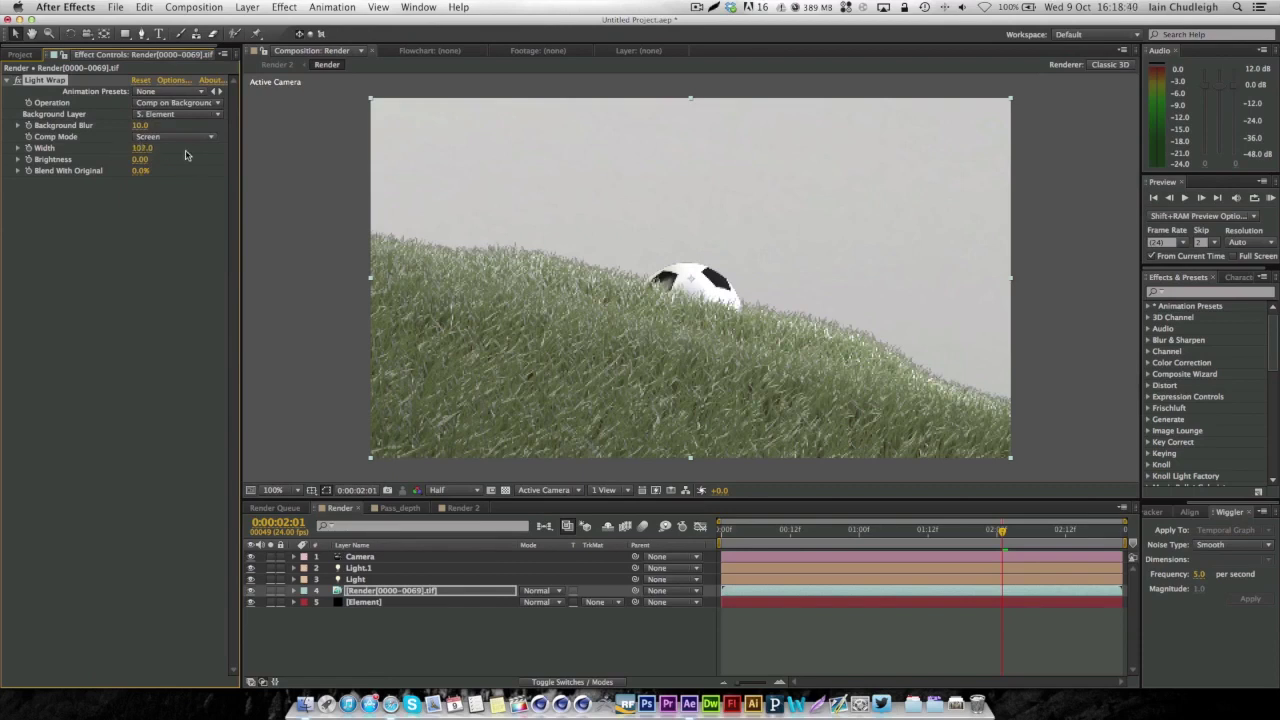
pyautogui.click(166, 137)
pyautogui.click(164, 227)
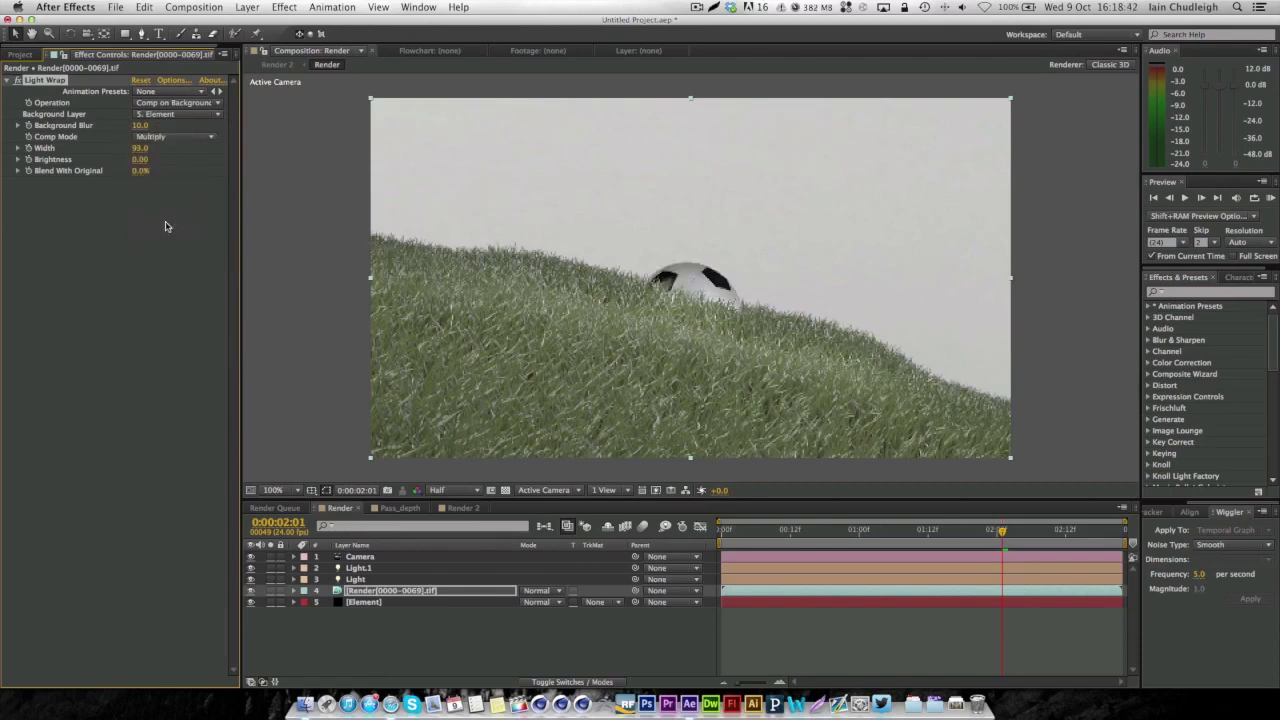
pyautogui.moveTo(141, 128); pyautogui.dragTo(87, 162)
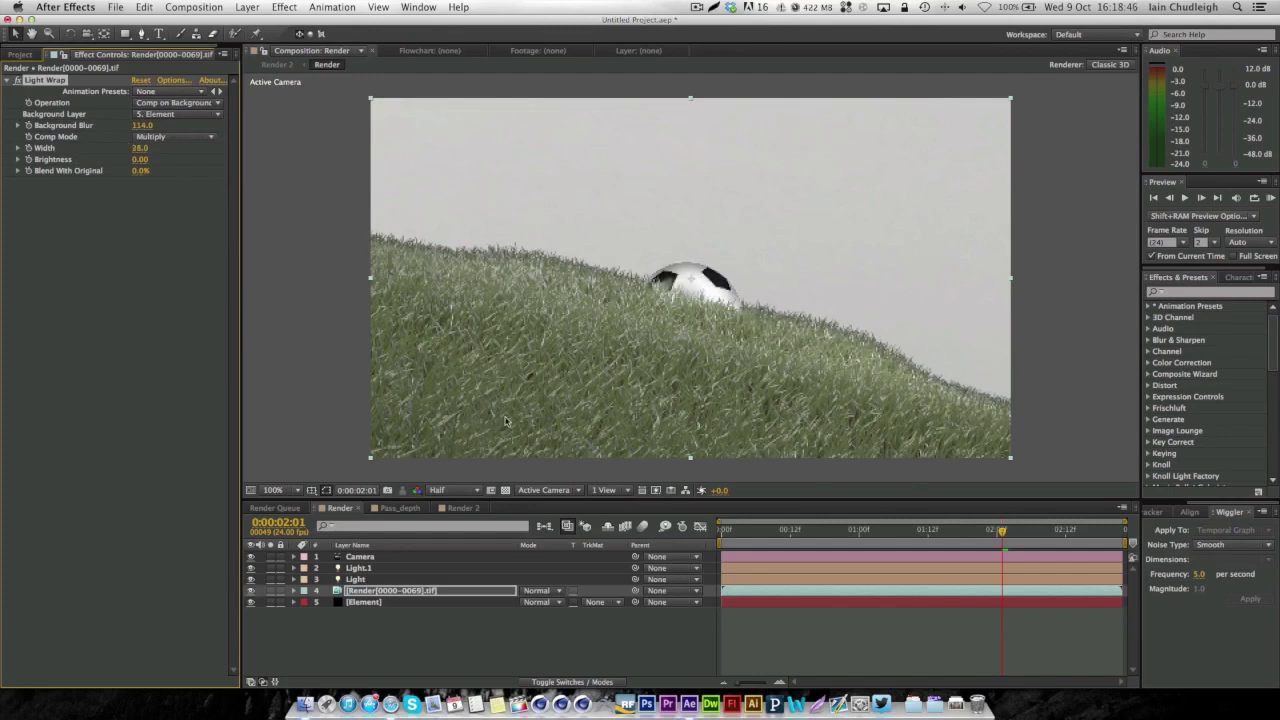
pyautogui.moveTo(747, 524); pyautogui.dragTo(1021, 566)
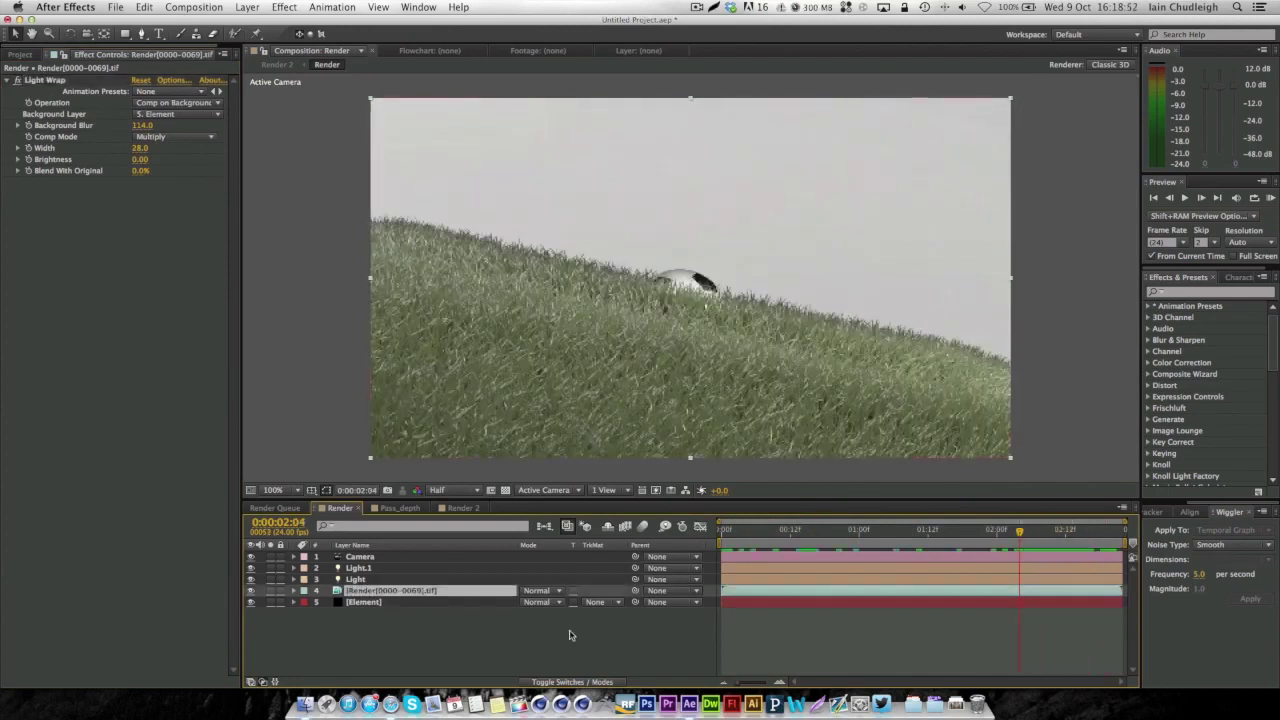
# Show the layer switch columns, enable a switch on the Element layer, and review the ball
pyautogui.rightClick(107, 255)
pyautogui.press('Escape')
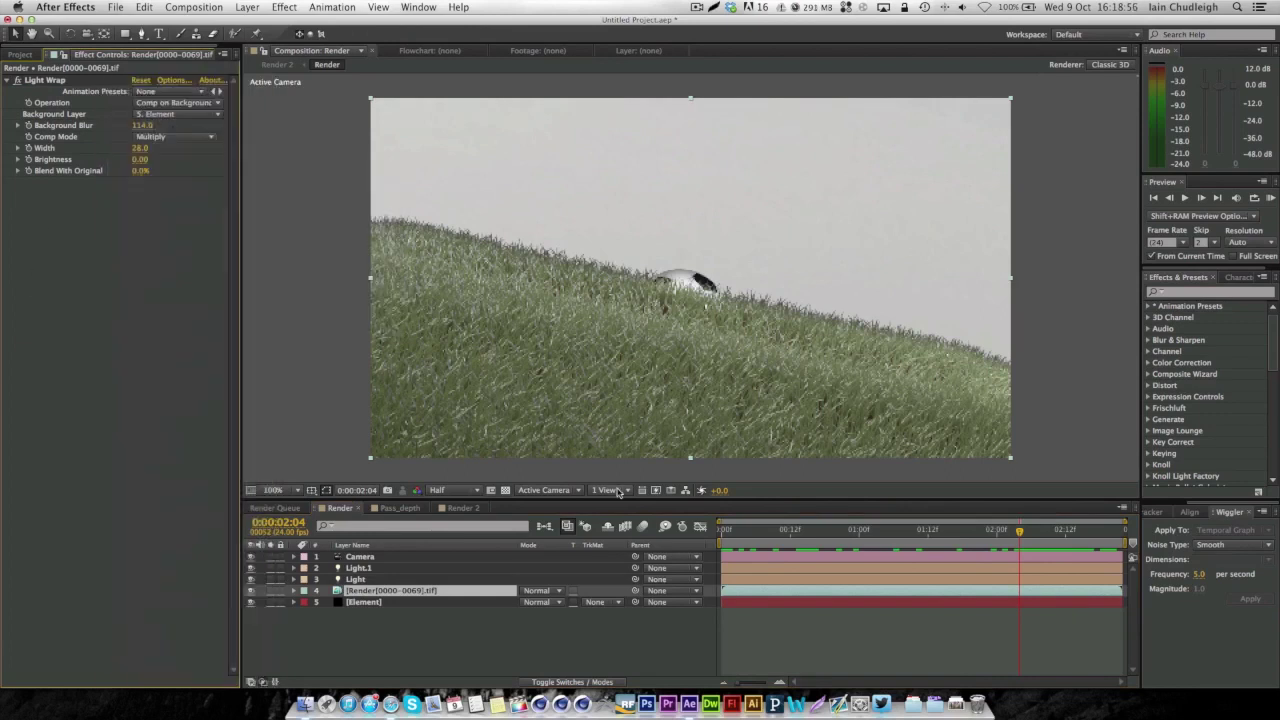
pyautogui.click(570, 683)
pyautogui.click(575, 602)
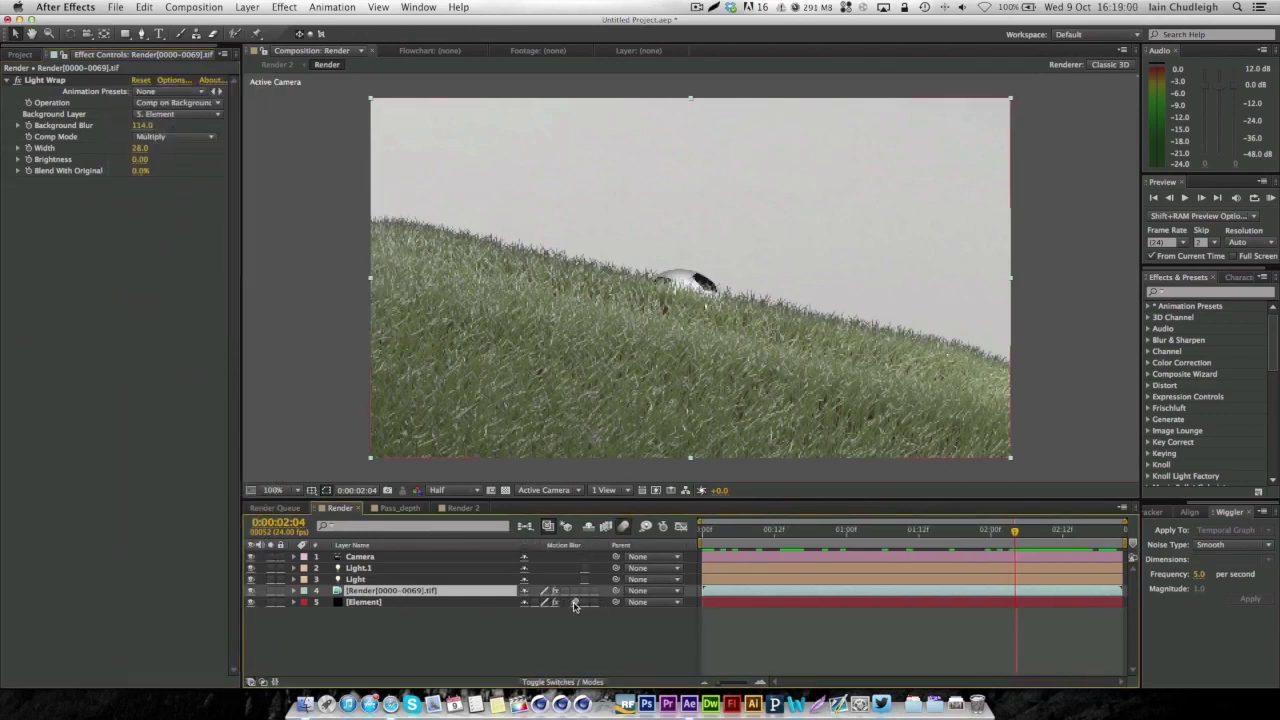
pyautogui.click(704, 532)
pyautogui.moveTo(690, 538); pyautogui.dragTo(990, 536)
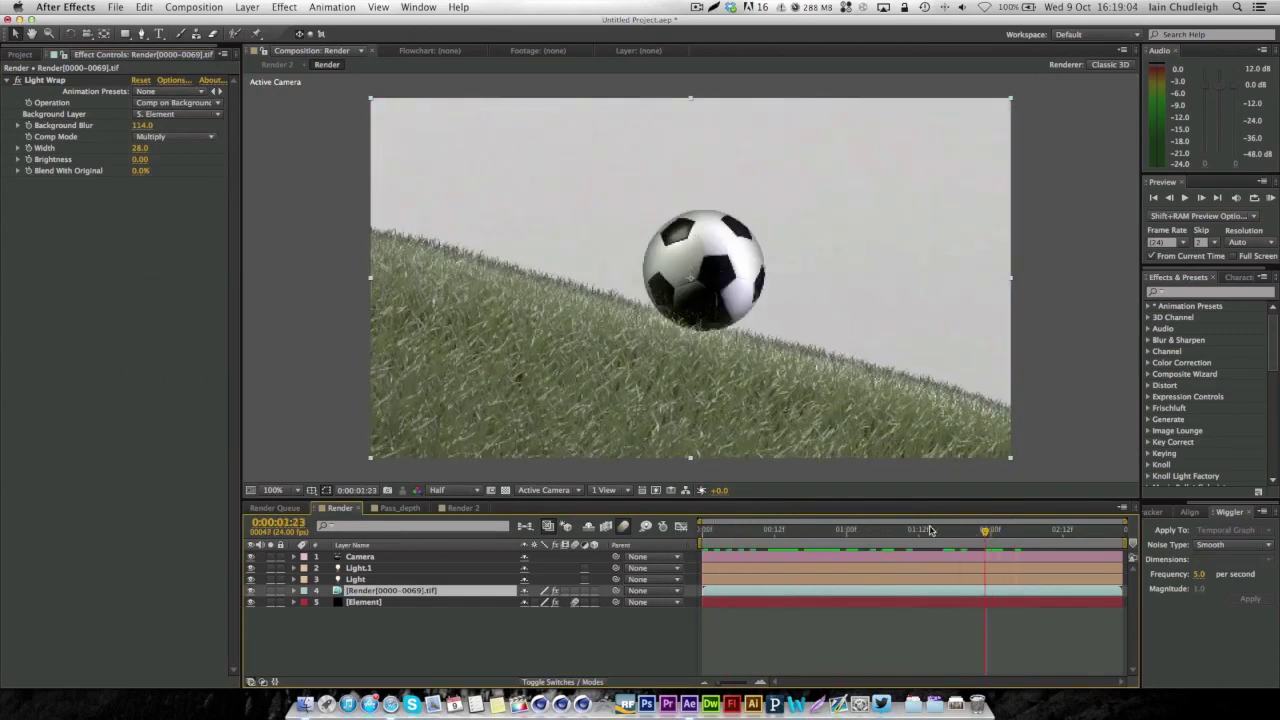
# Apply a Tint effect to the grass render with Amount to Tint set to 20%
pyautogui.rightClick(95, 302)
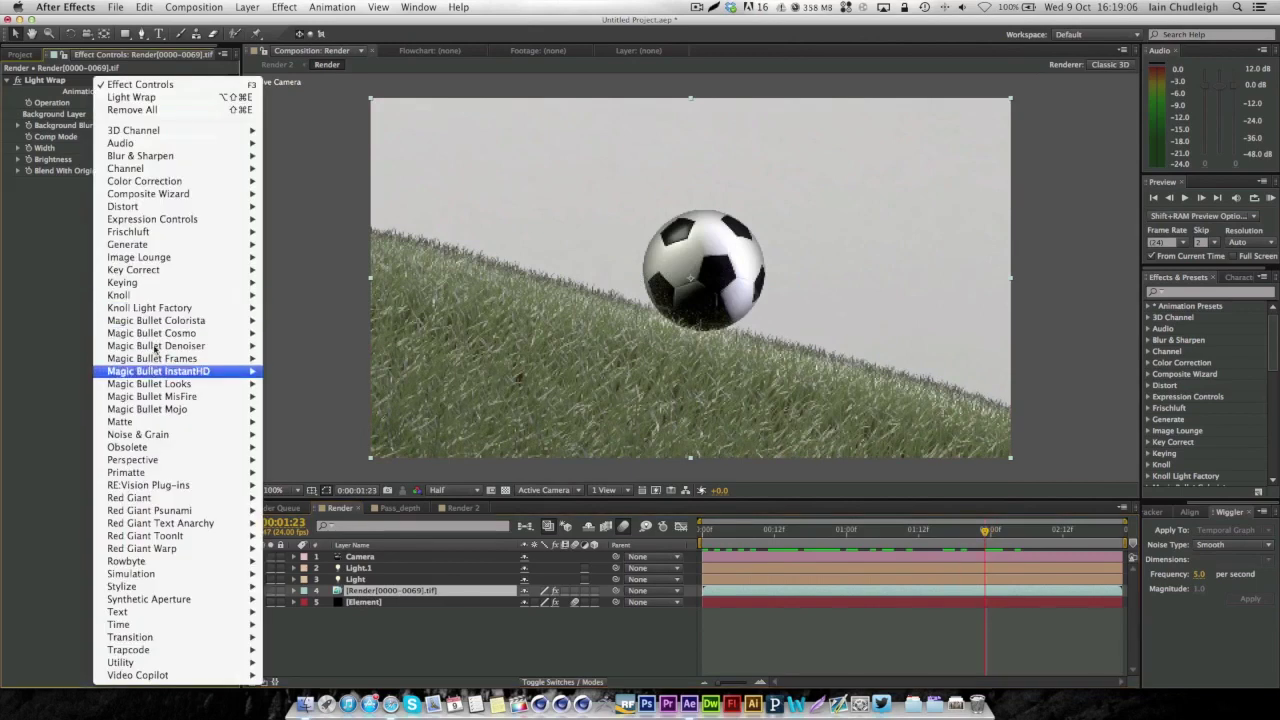
pyautogui.moveTo(162, 182)
pyautogui.click(287, 561)
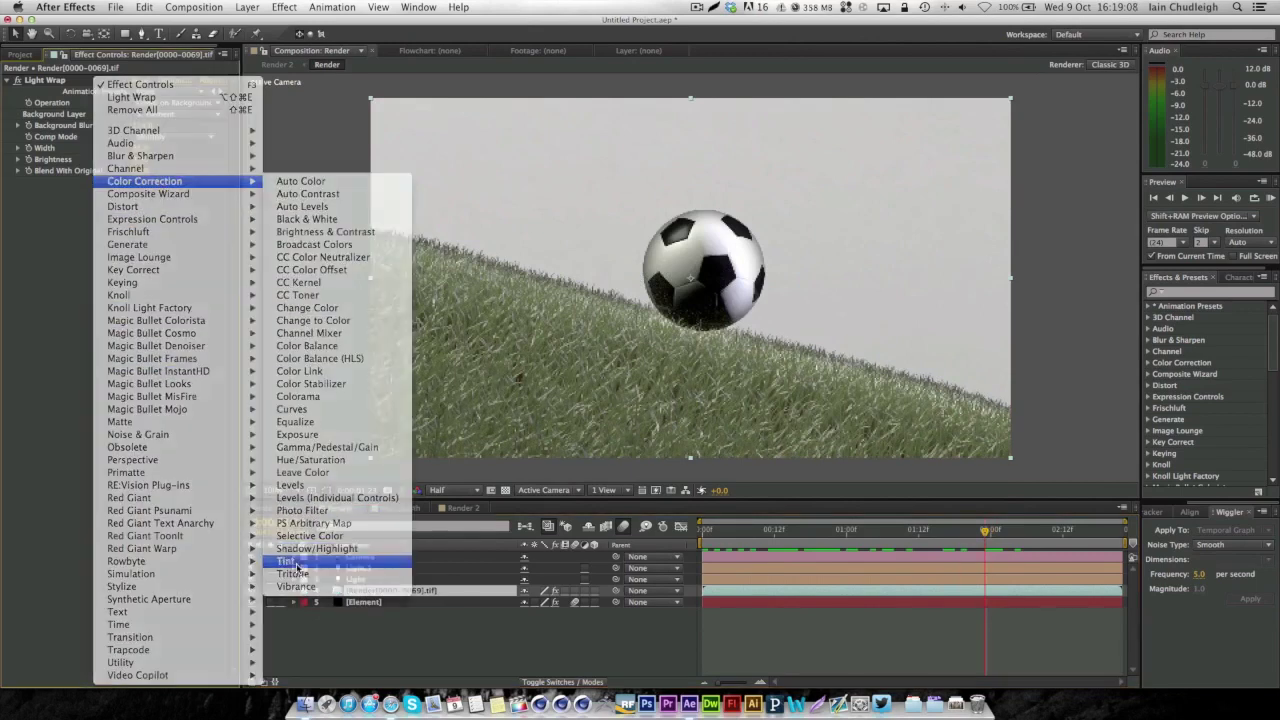
pyautogui.click(147, 230)
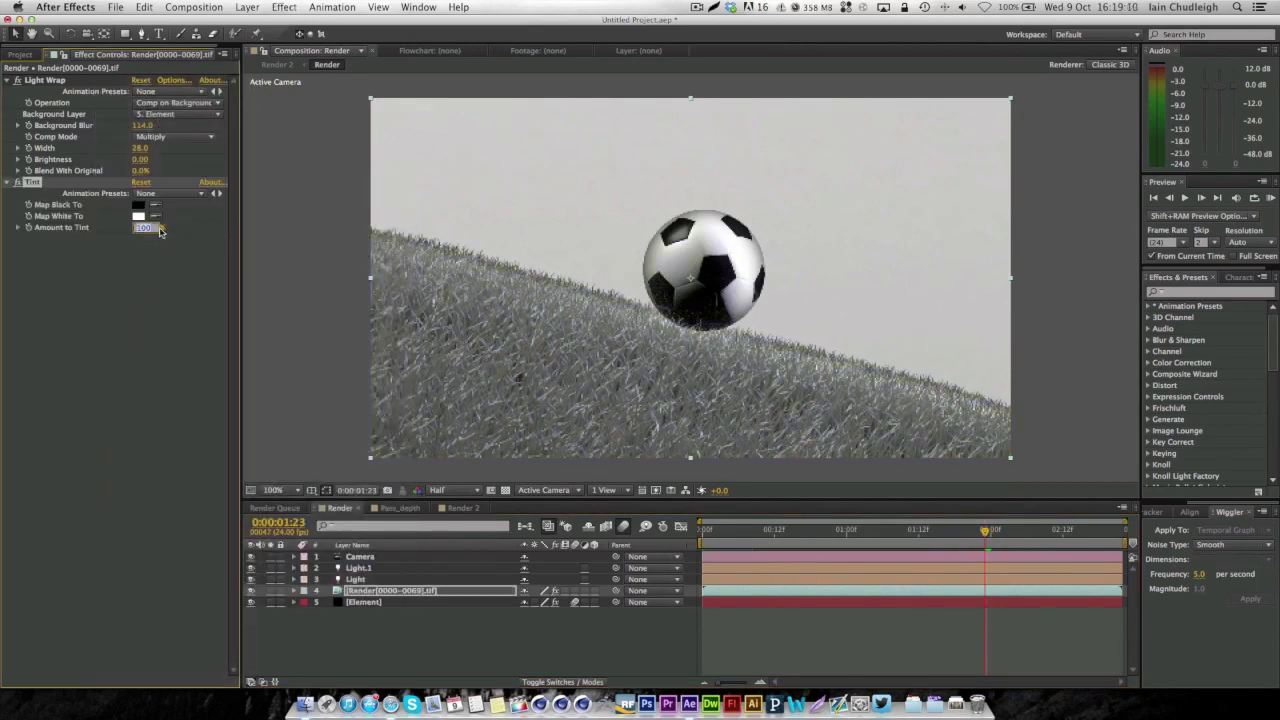
pyautogui.write('20')
pyautogui.press('Return')
# Add a Curves effect and bend it into an S shape for extra contrast
pyautogui.rightClick(93, 297)
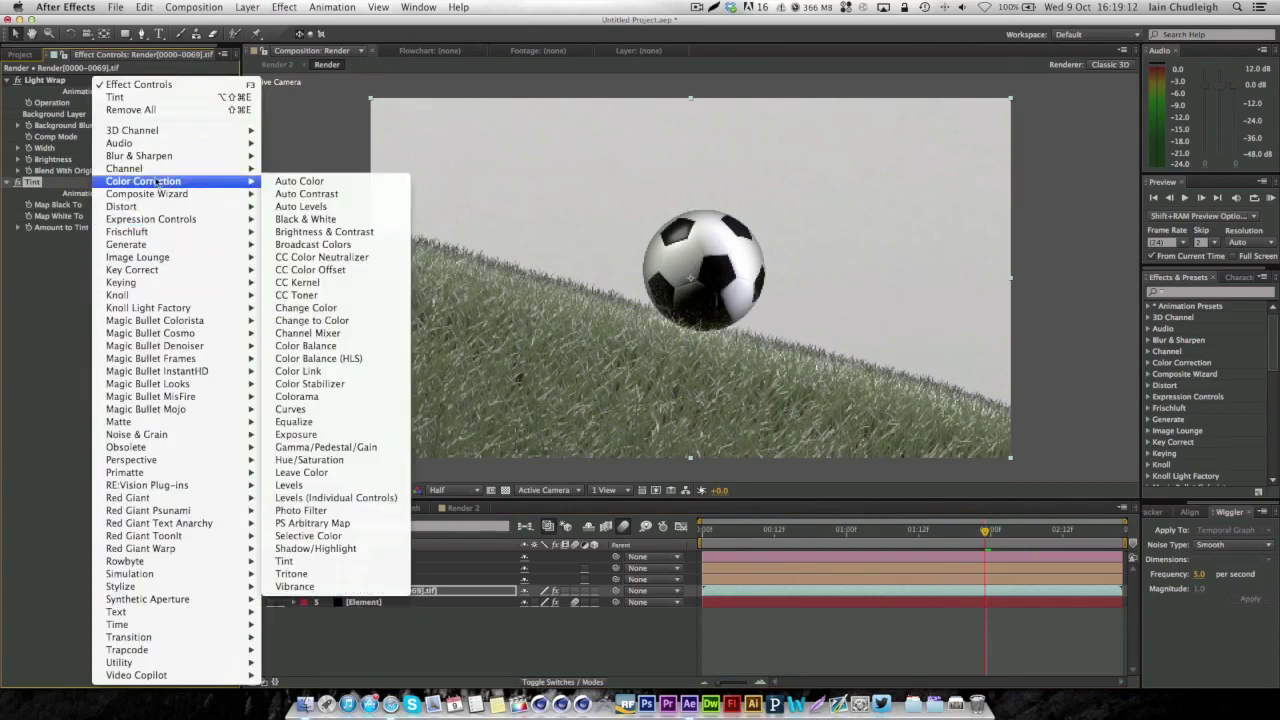
pyautogui.moveTo(160, 181)
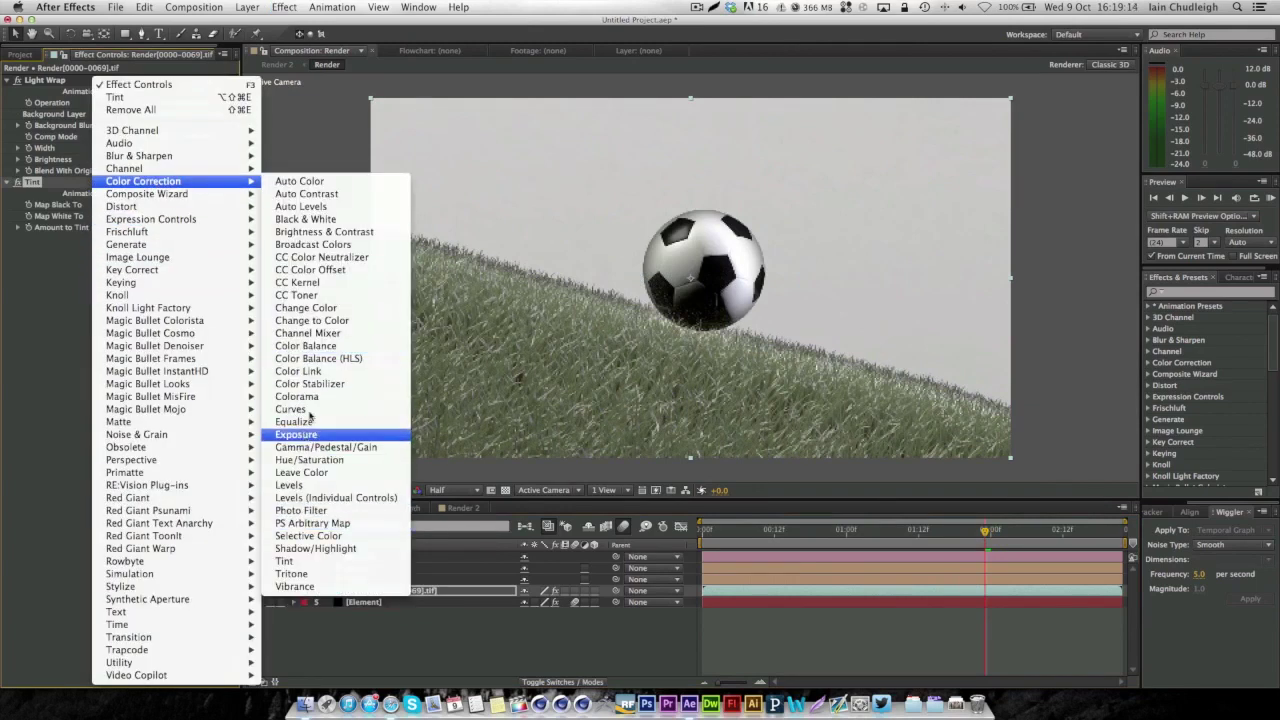
pyautogui.click(291, 409)
pyautogui.moveTo(74, 356); pyautogui.dragTo(80, 366)
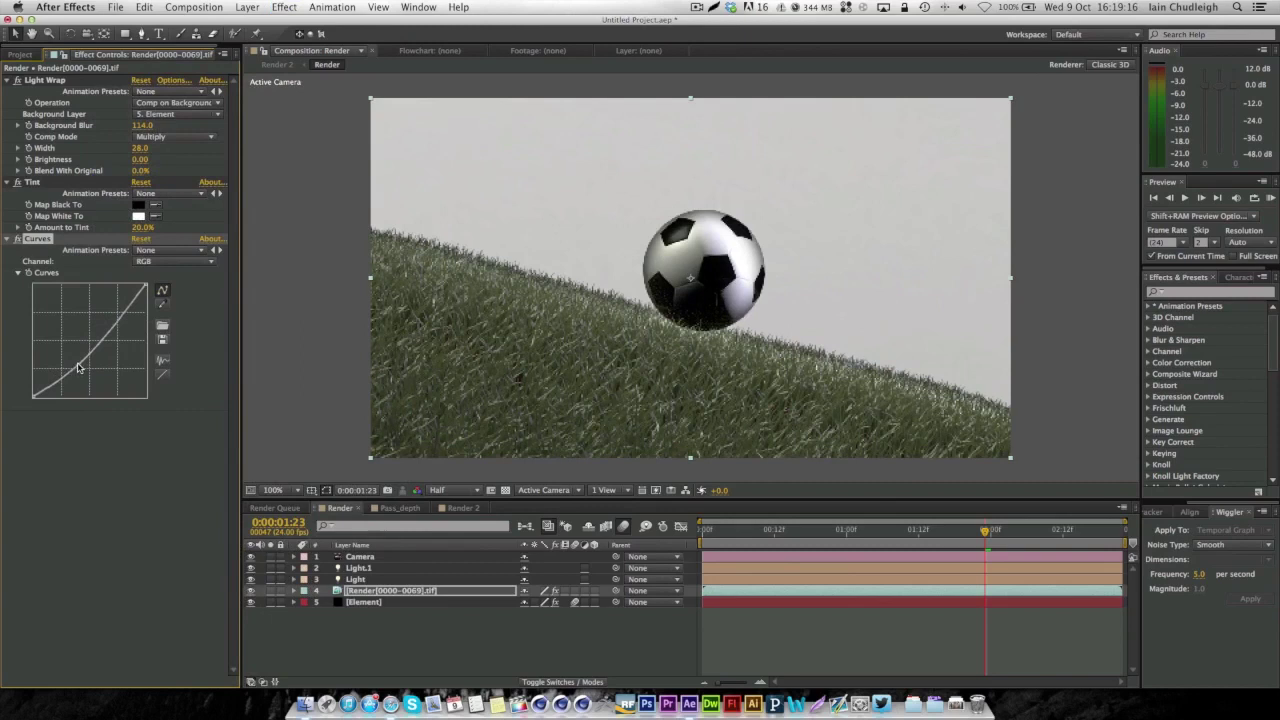
pyautogui.moveTo(120, 324)
pyautogui.mouseDown()
pyautogui.moveTo(114, 314)
pyautogui.moveTo(127, 318)
pyautogui.mouseUp()
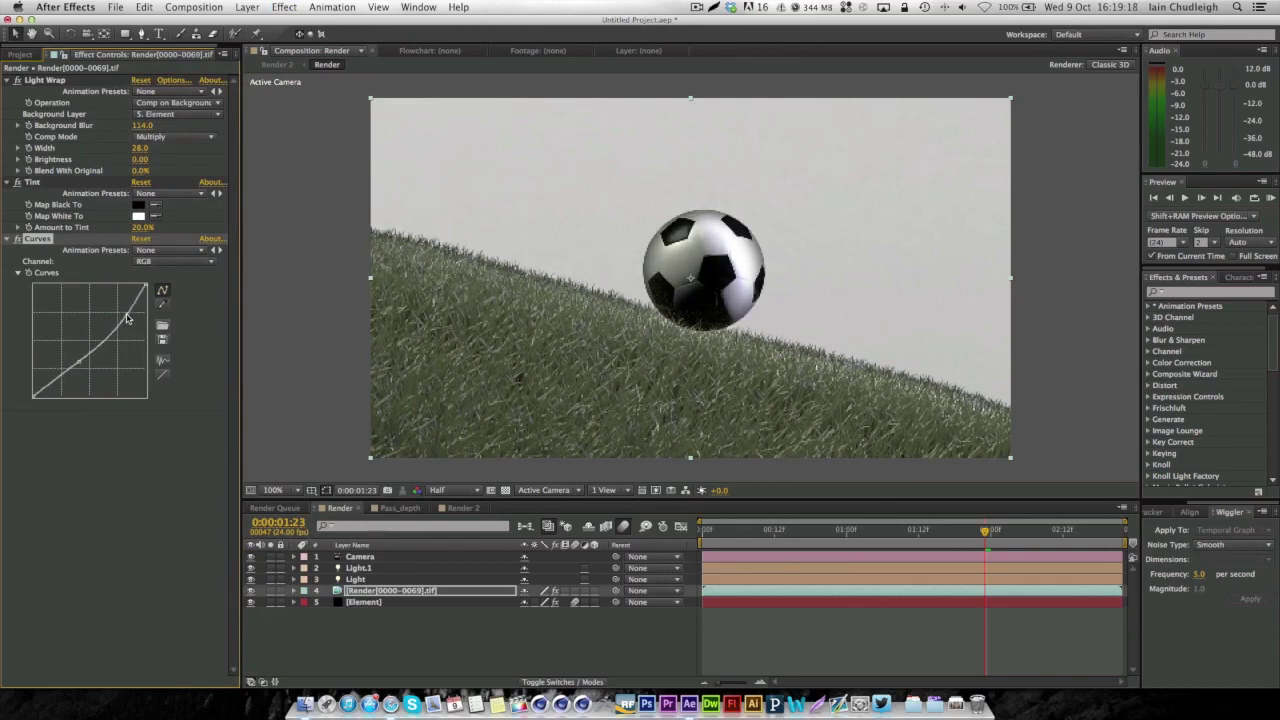
pyautogui.moveTo(72, 371); pyautogui.dragTo(63, 371)
pyautogui.click(731, 531)
pyautogui.moveTo(720, 533); pyautogui.dragTo(773, 531)
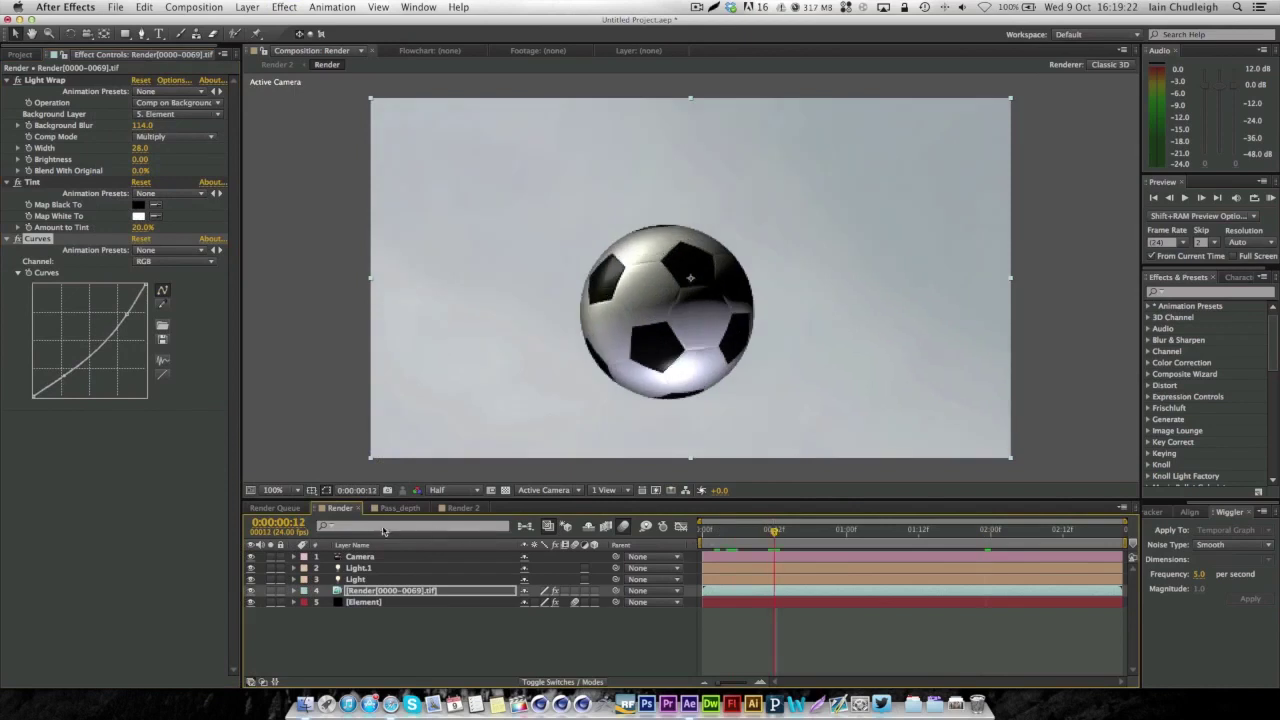
pyautogui.click(290, 490)
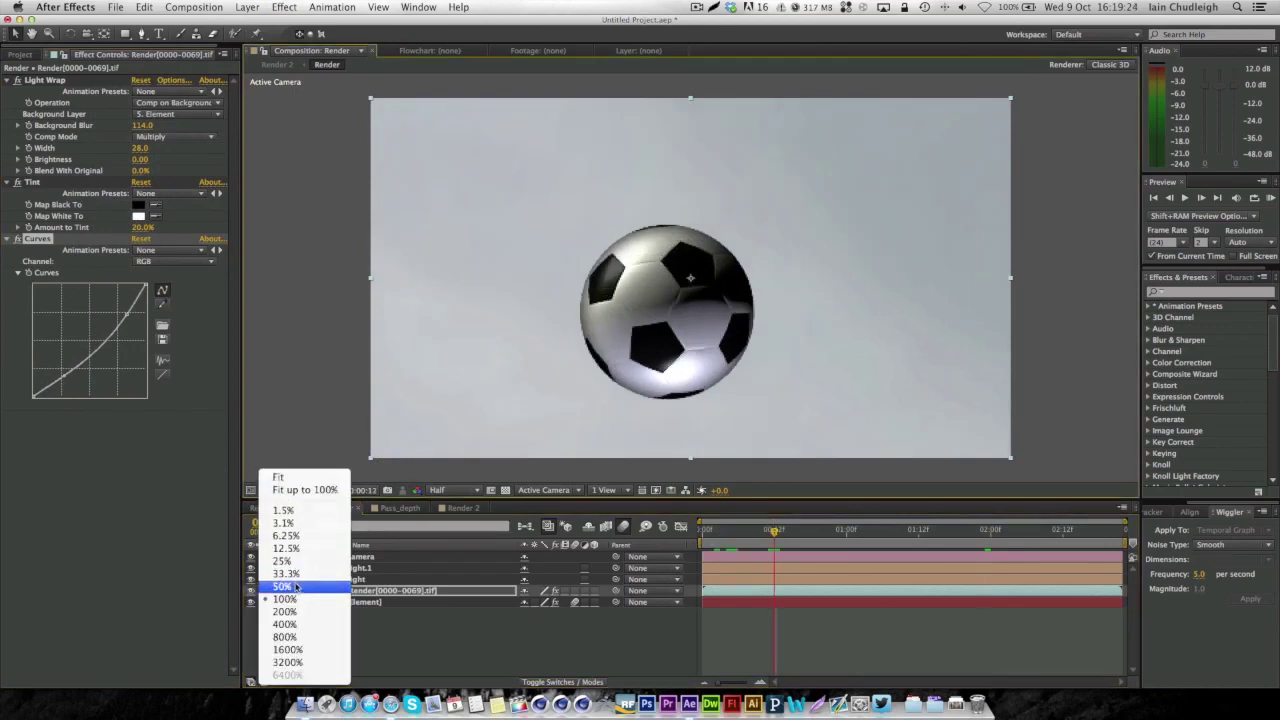
pyautogui.click(338, 568)
pyautogui.click(396, 508)
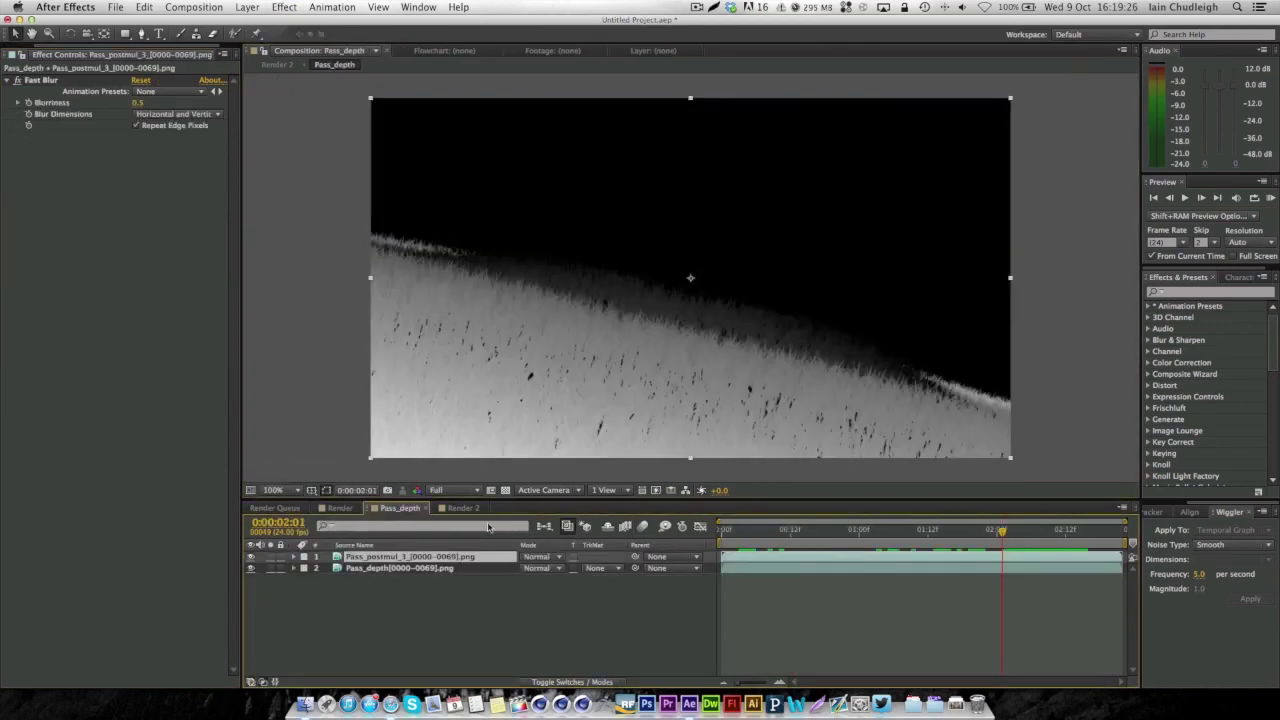
pyautogui.click(460, 508)
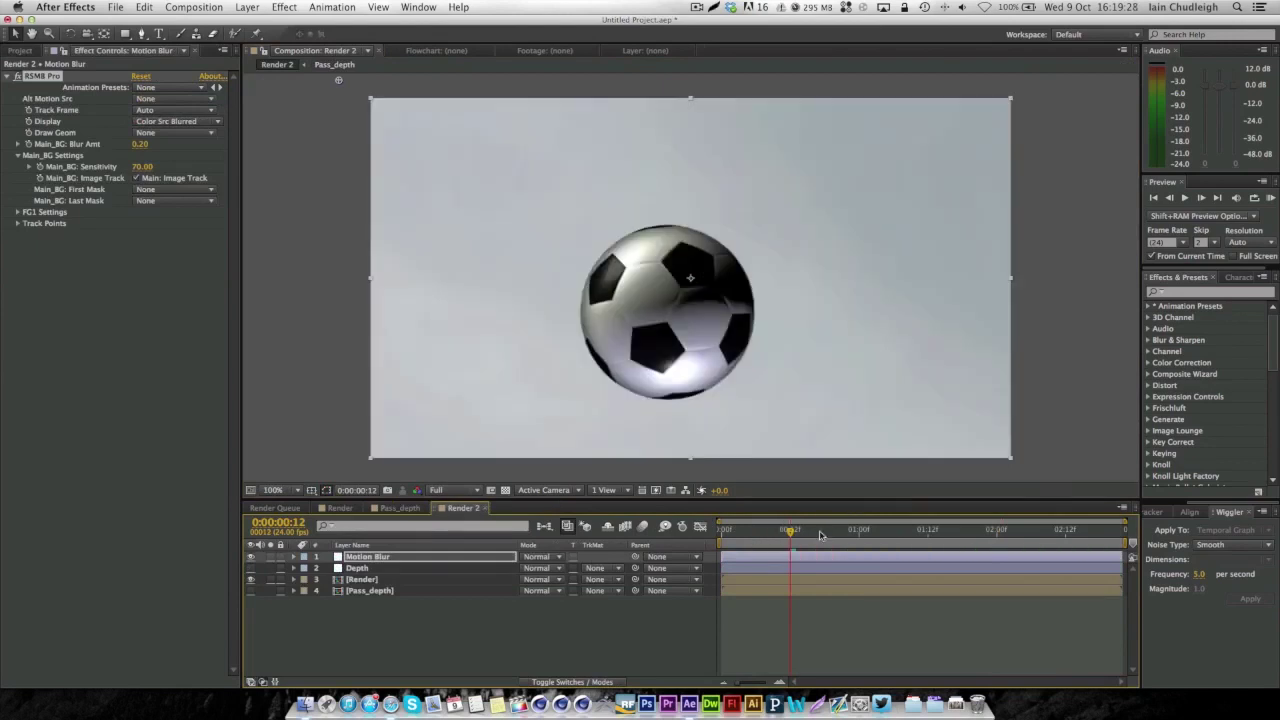
pyautogui.click(855, 538)
pyautogui.click(928, 538)
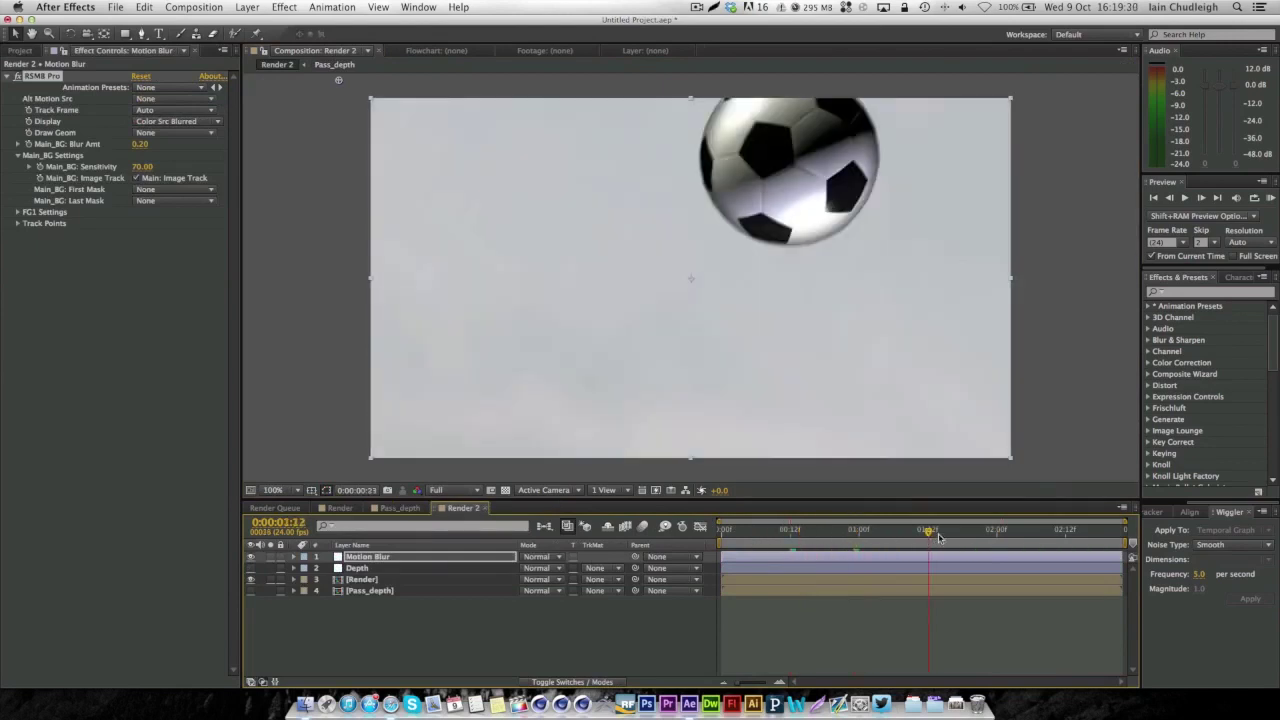
pyautogui.click(988, 538)
pyautogui.click(997, 538)
pyautogui.click(1019, 538)
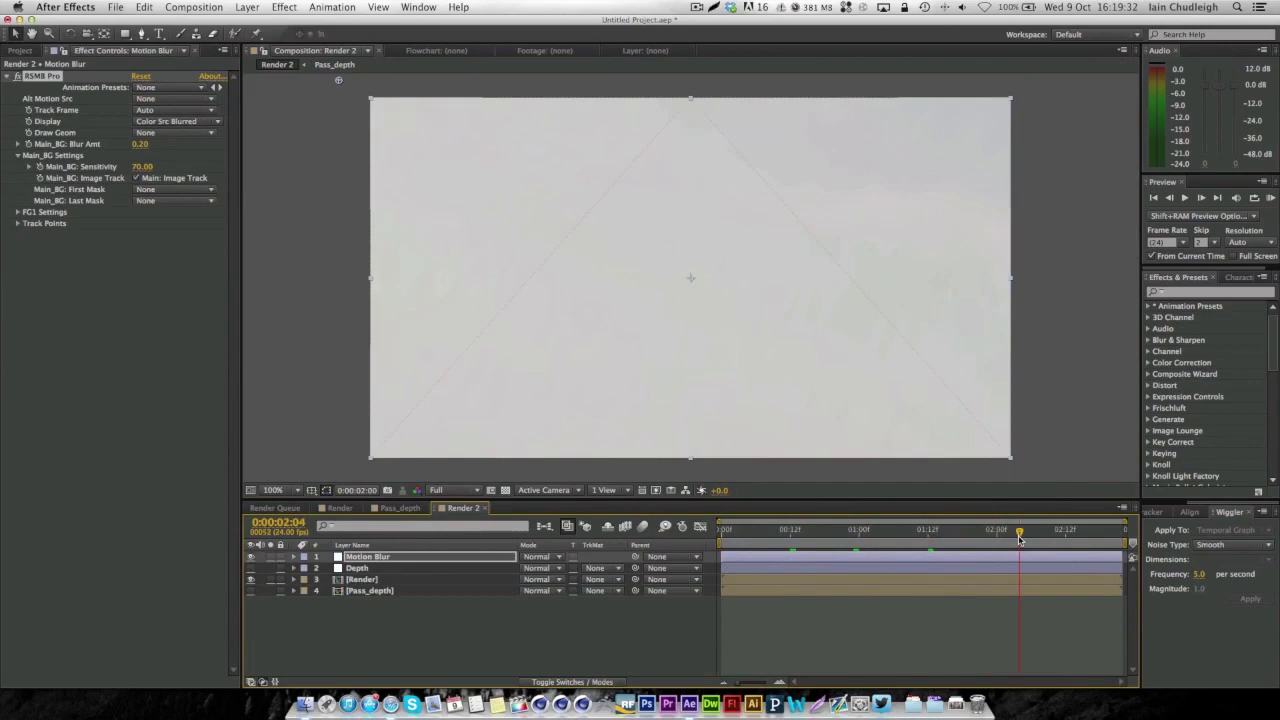
pyautogui.click(1043, 538)
pyautogui.click(997, 538)
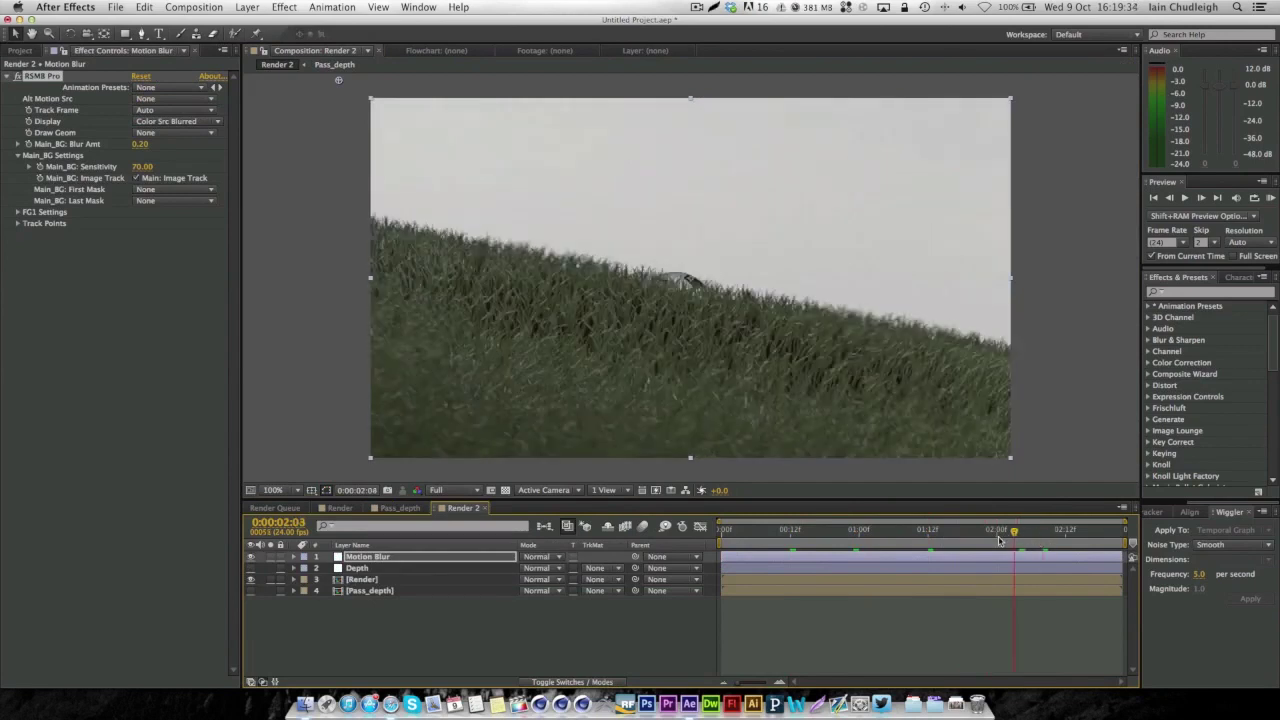
pyautogui.click(1018, 538)
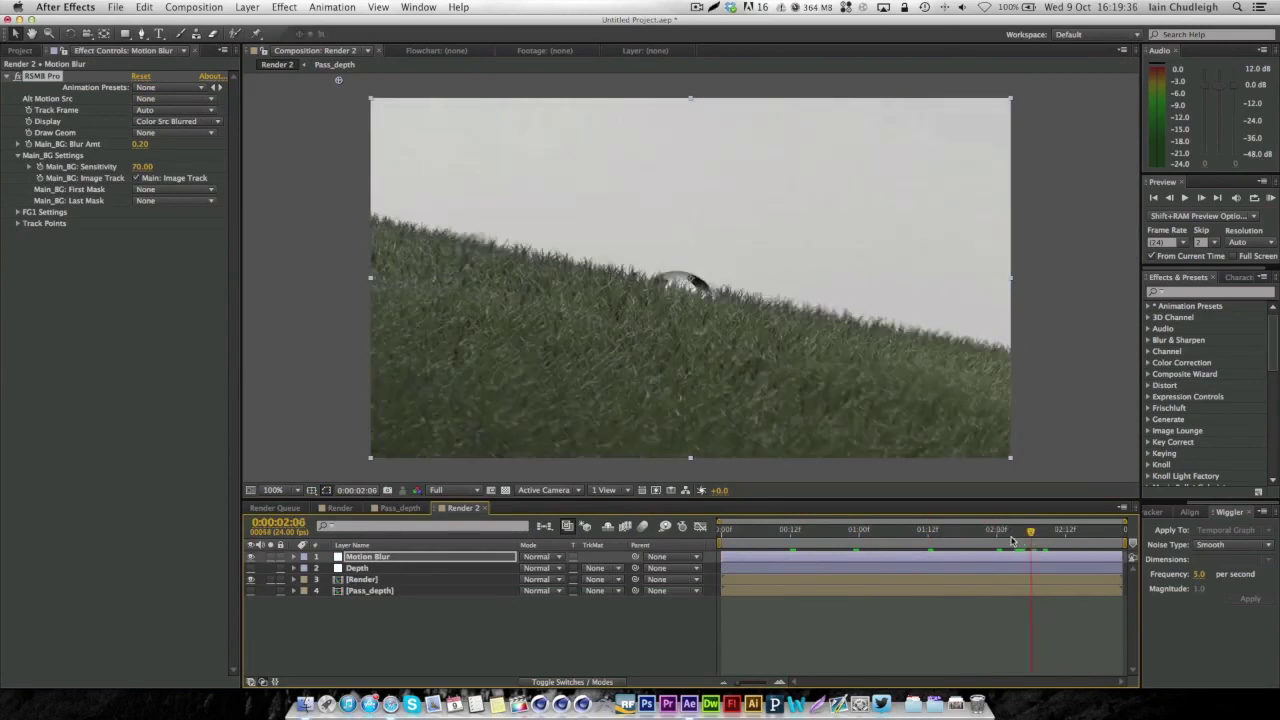
pyautogui.click(1037, 538)
pyautogui.click(1053, 538)
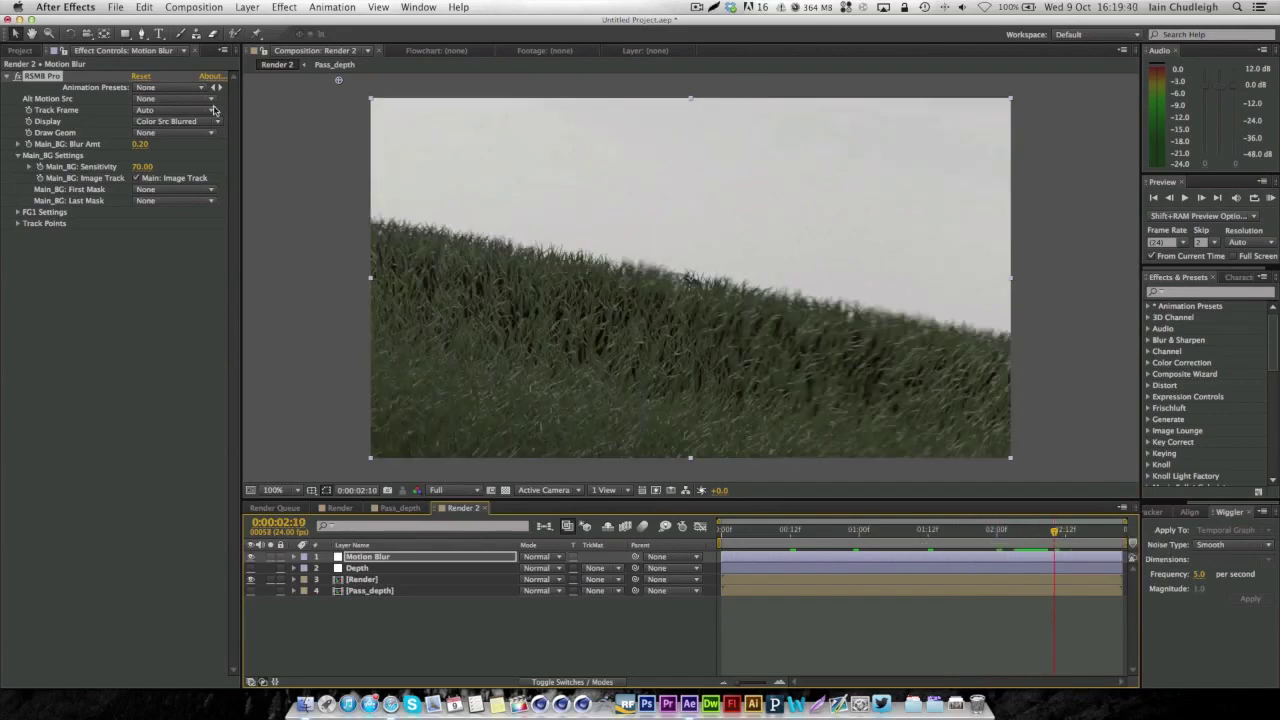
pyautogui.click(340, 508)
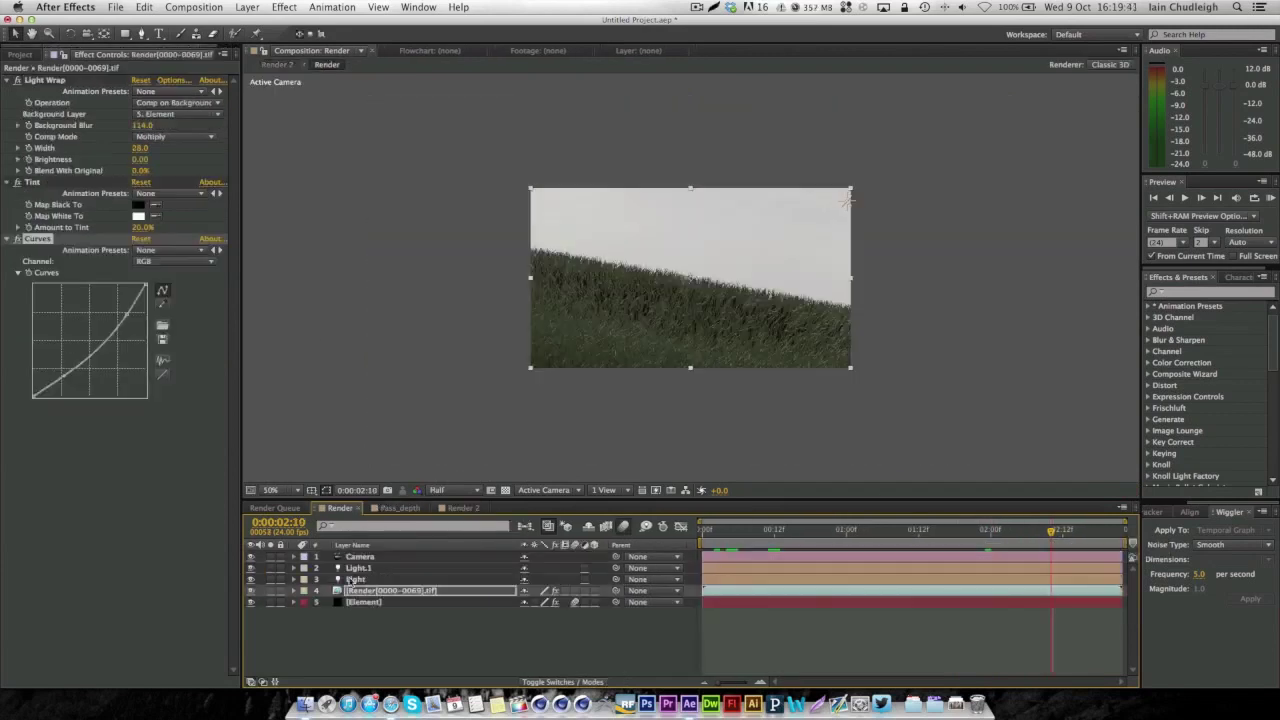
# Return to the Render 2 composition and scrub the shot to around 02:13
pyautogui.click(22, 90)
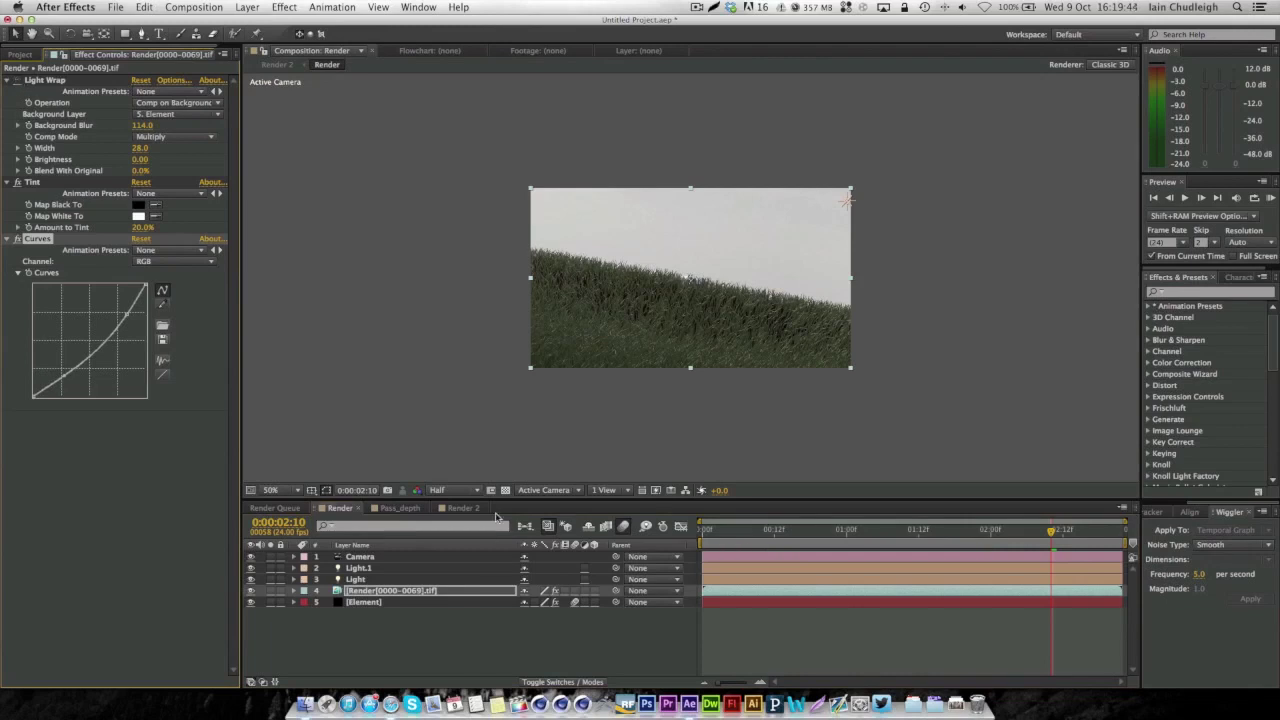
pyautogui.click(462, 508)
pyautogui.click(872, 531)
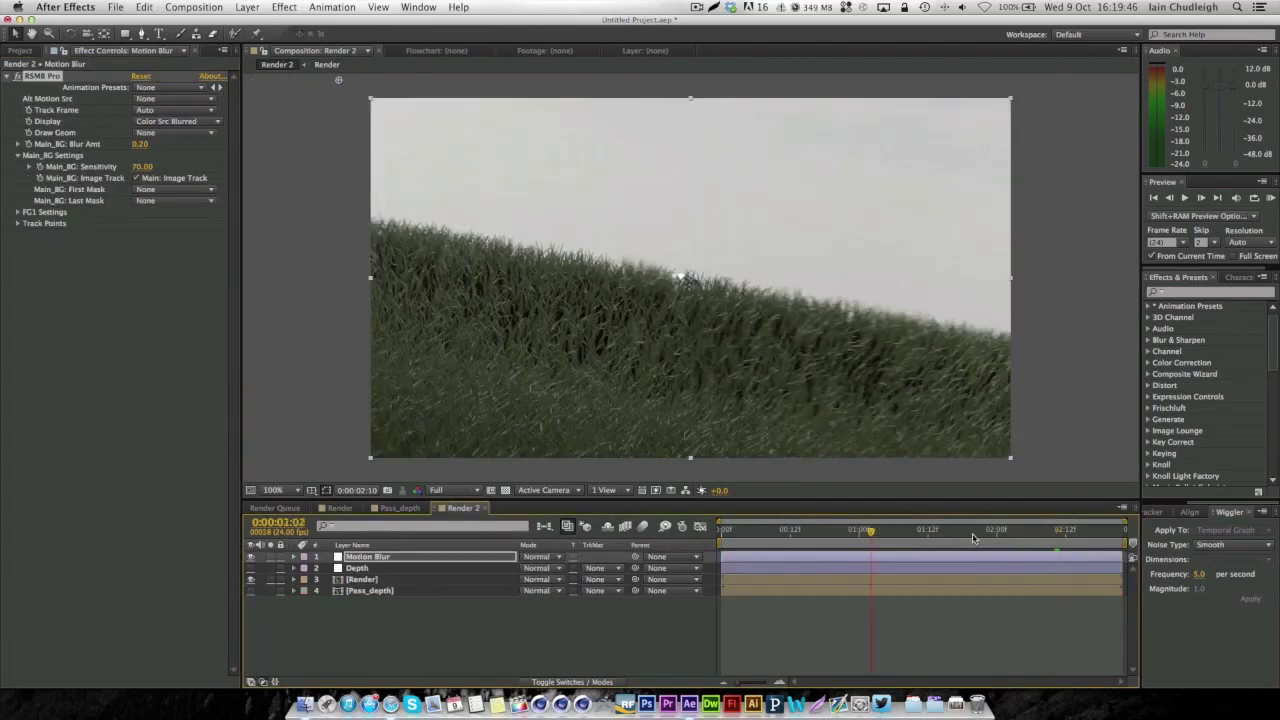
pyautogui.moveTo(973, 538); pyautogui.dragTo(1014, 544)
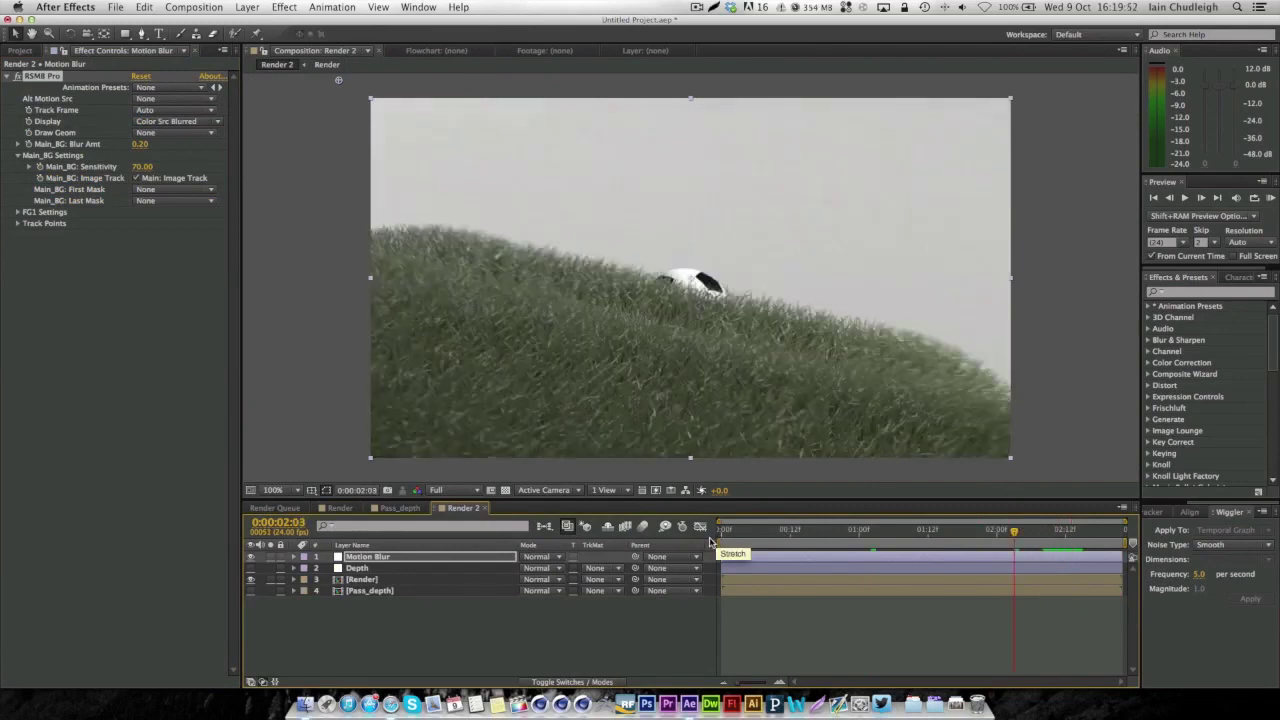
# Create a new adjustment layer at the top of Render 2 and rename it CC
pyautogui.click(381, 618)
pyautogui.rightClick(403, 619)
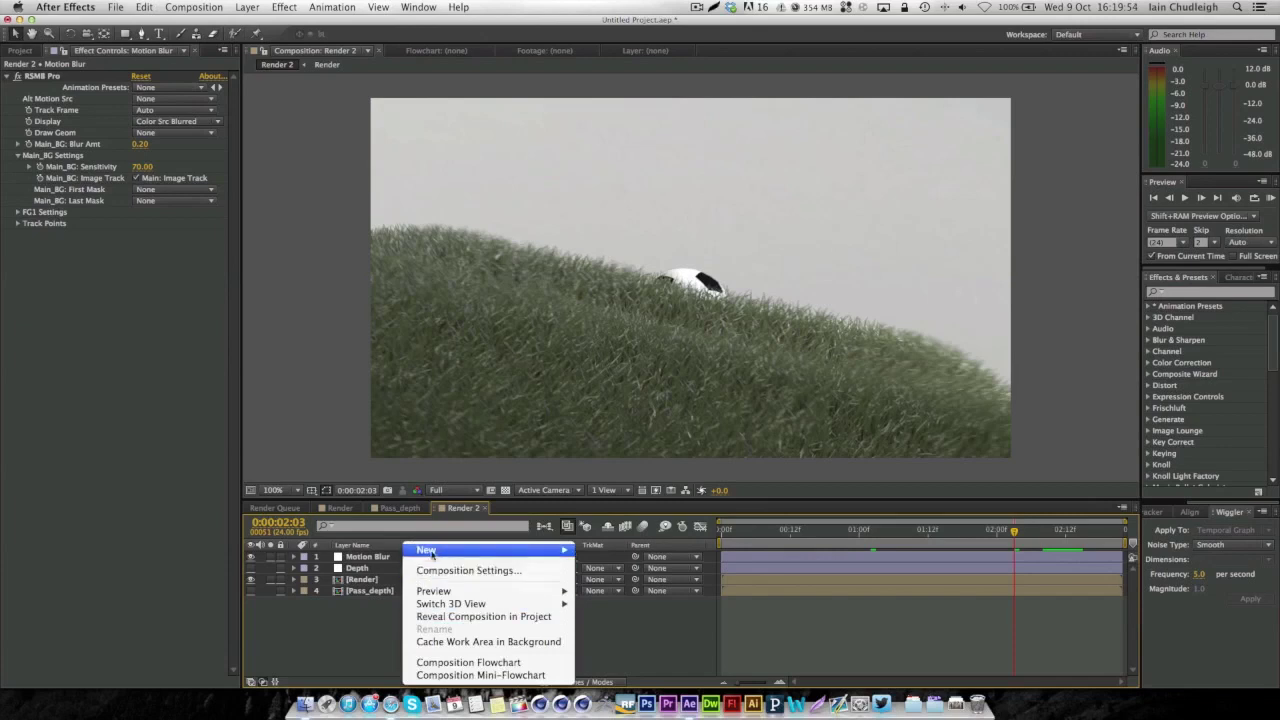
pyautogui.moveTo(431, 553)
pyautogui.click(640, 648)
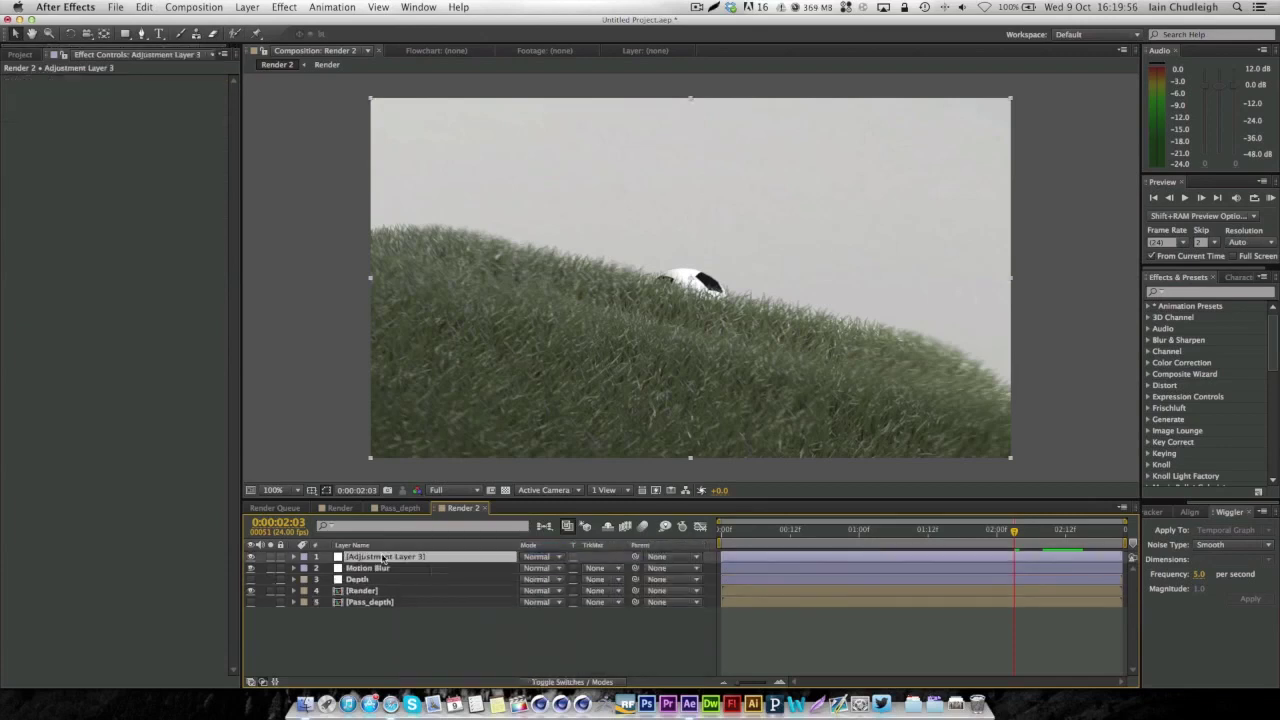
pyautogui.press('Return')
pyautogui.write('CC')
pyautogui.press('Return')
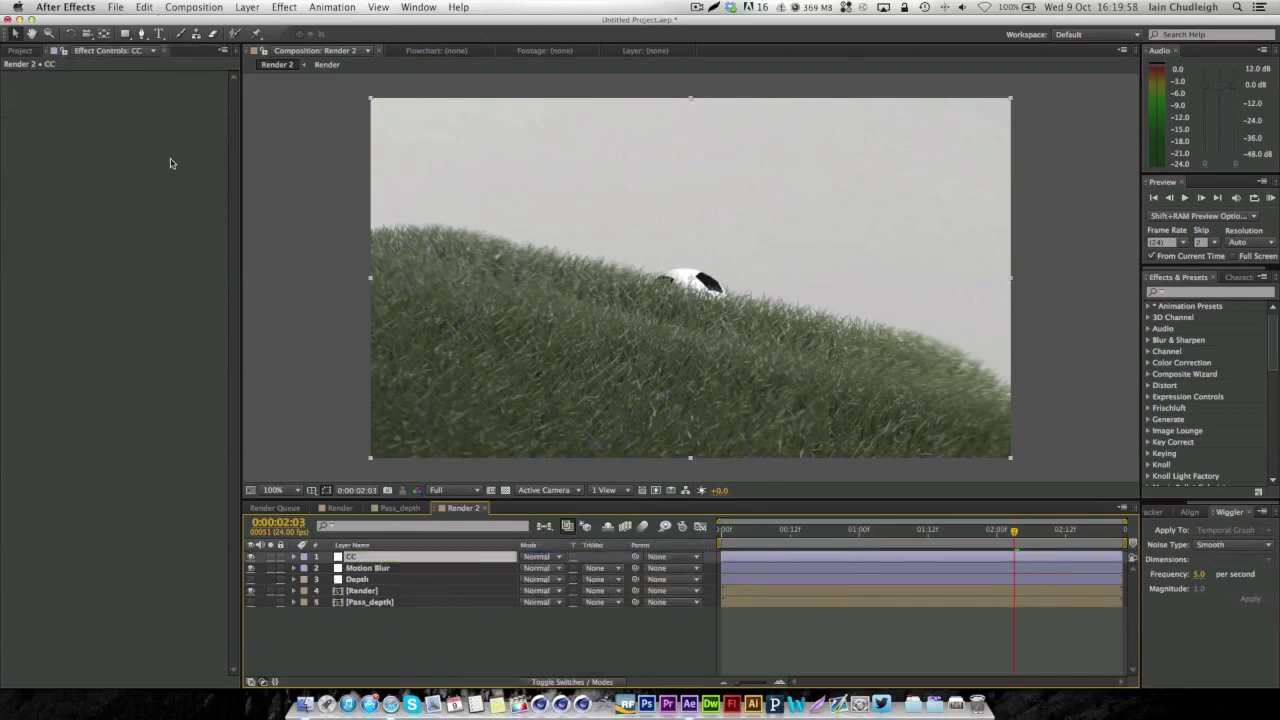
pyautogui.click(368, 602)
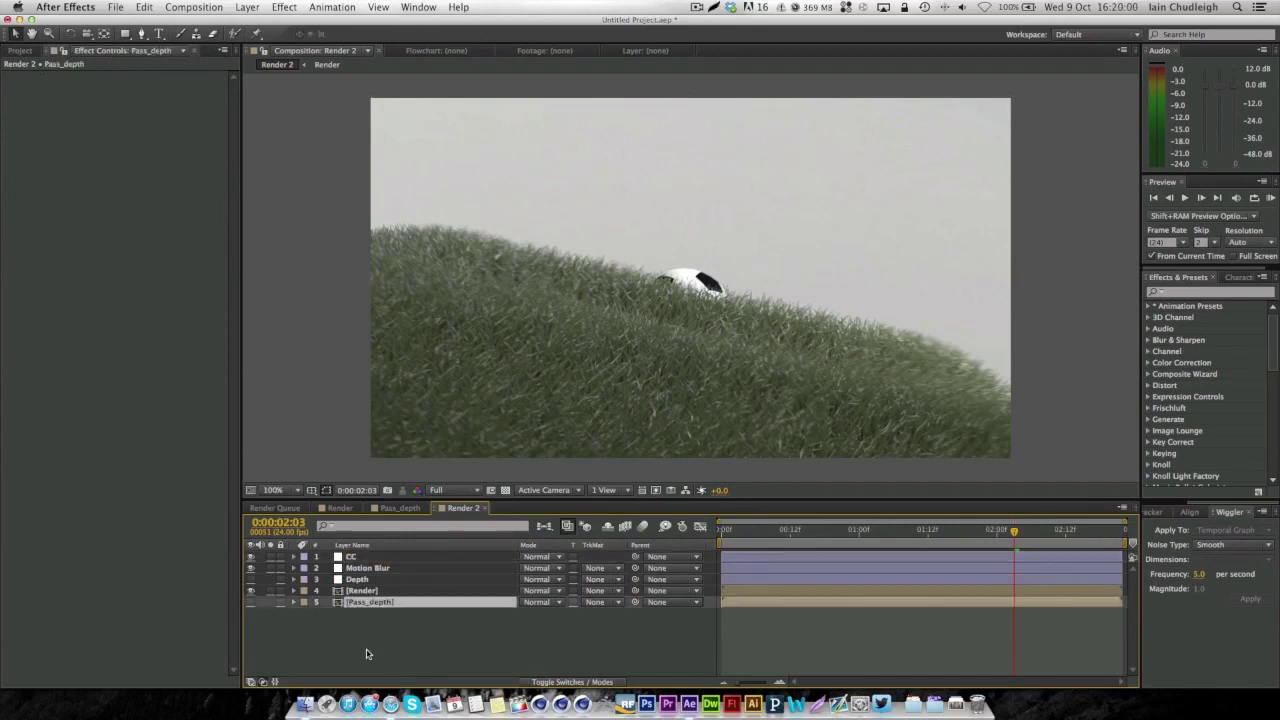
# Create a black solid named Vignette and move it below the CC layer
pyautogui.rightClick(360, 634)
pyautogui.moveTo(440, 550)
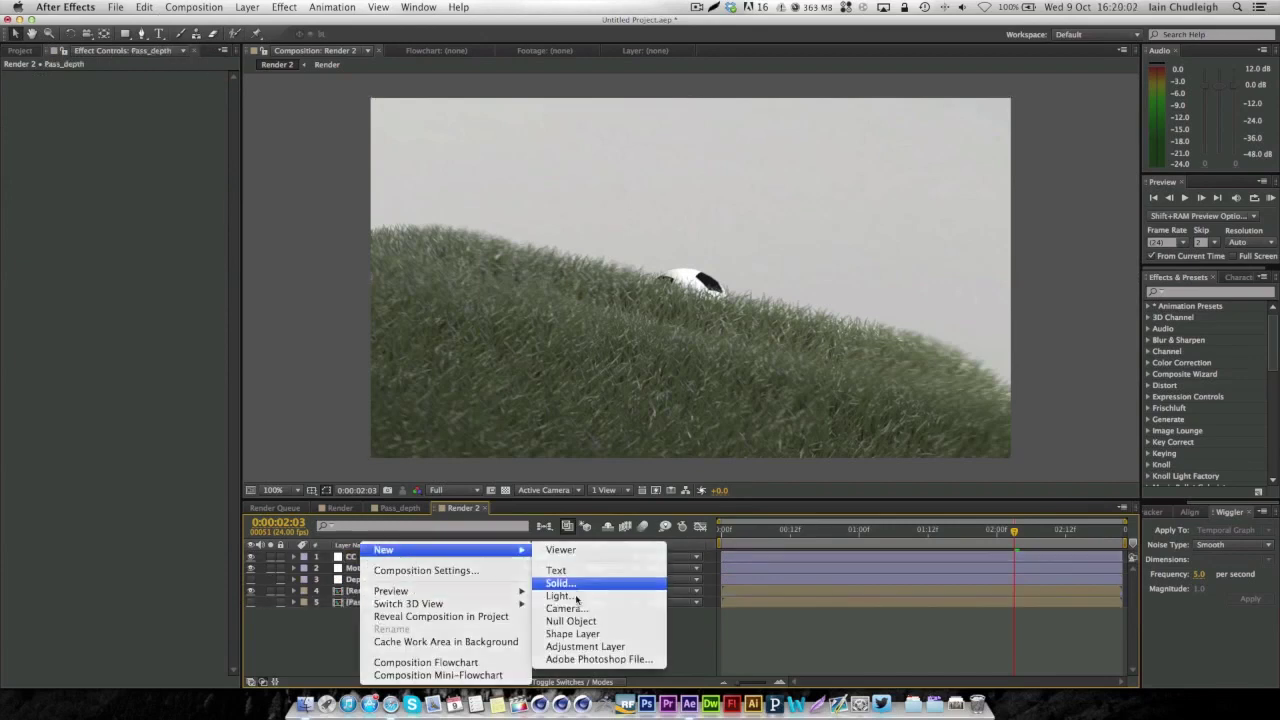
pyautogui.click(576, 586)
pyautogui.write('Vignette')
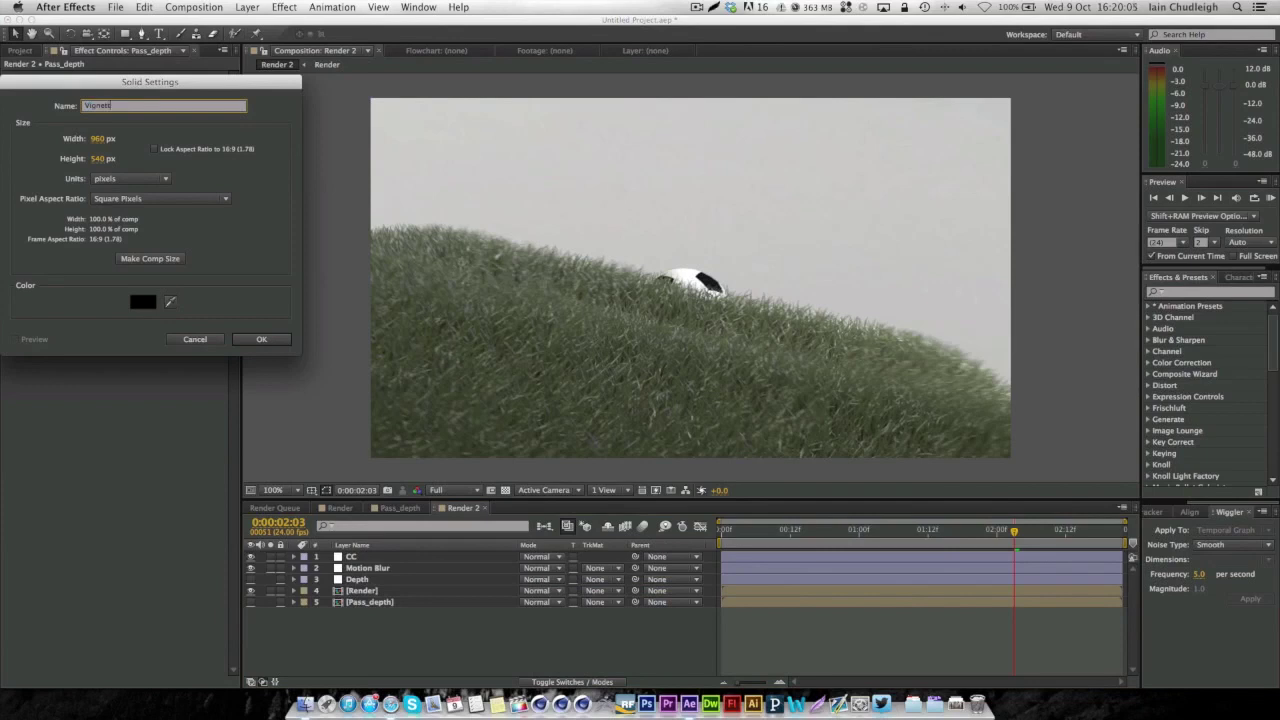
pyautogui.press('Return')
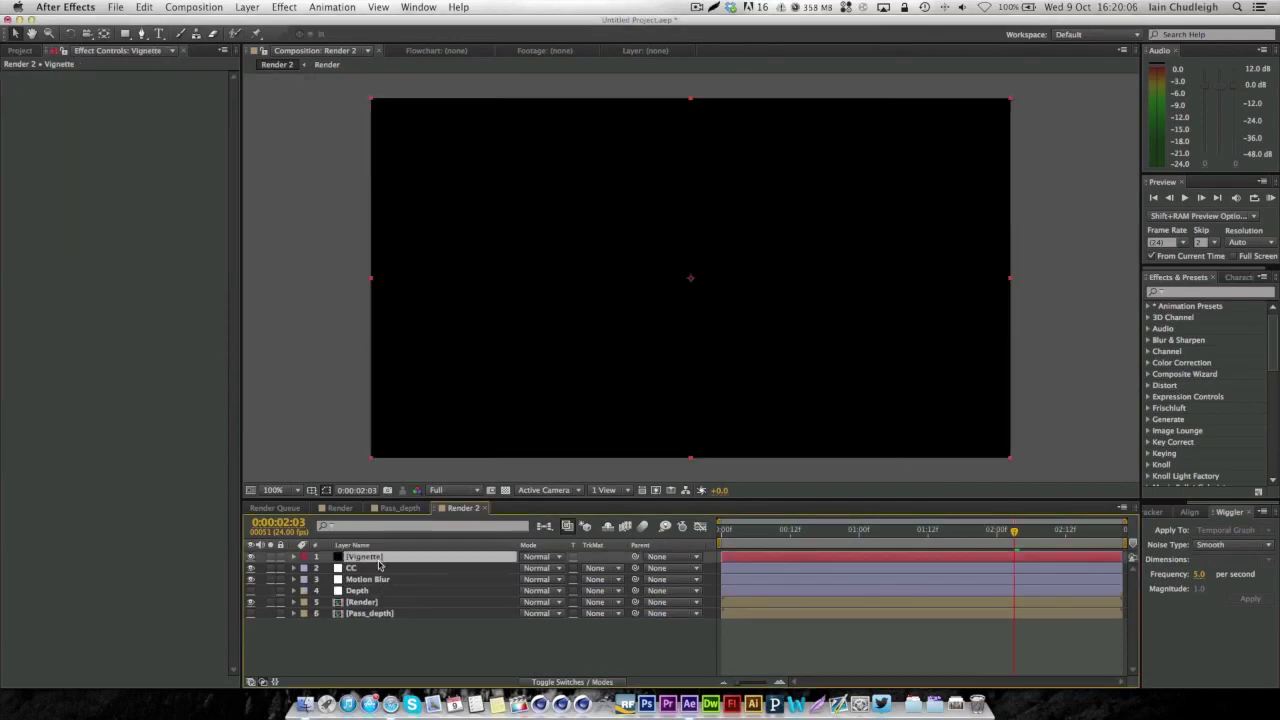
pyautogui.moveTo(376, 558); pyautogui.dragTo(373, 570)
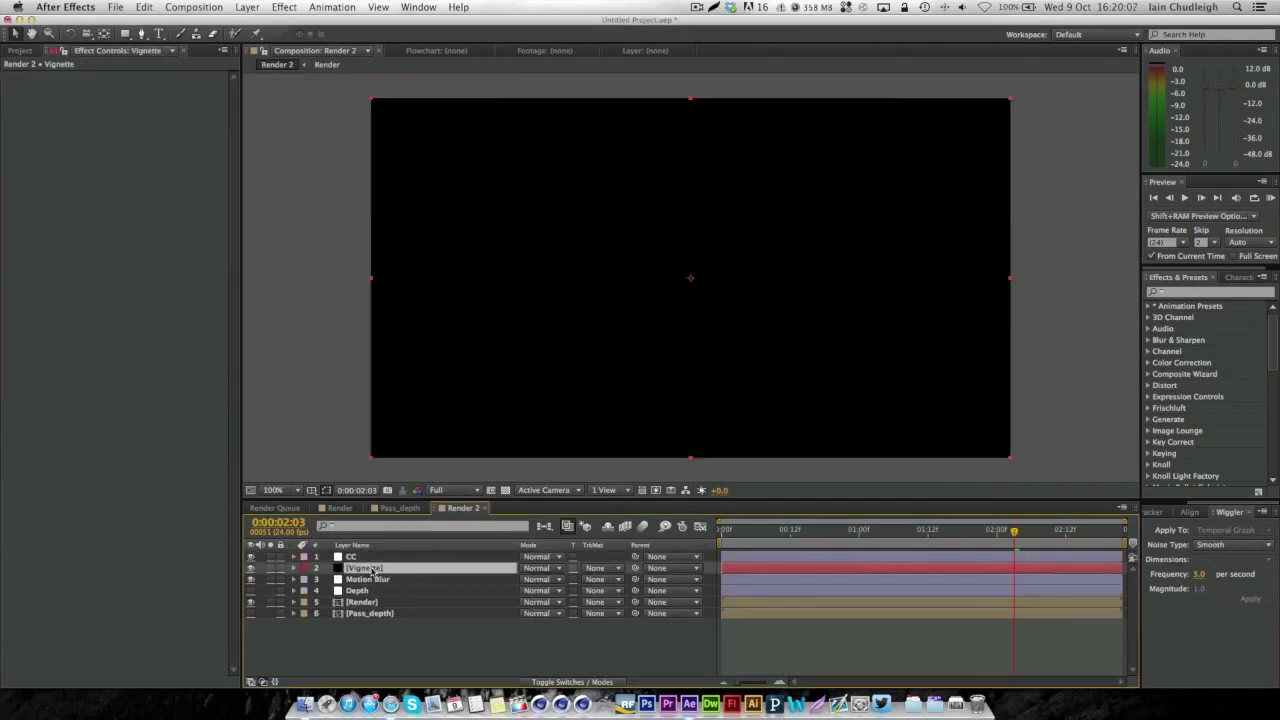
# Fill the Vignette layer with an elliptical mask set to Subtract mode
pyautogui.moveTo(125, 33); pyautogui.dragTo(170, 78)
pyautogui.doubleClick(125, 33)
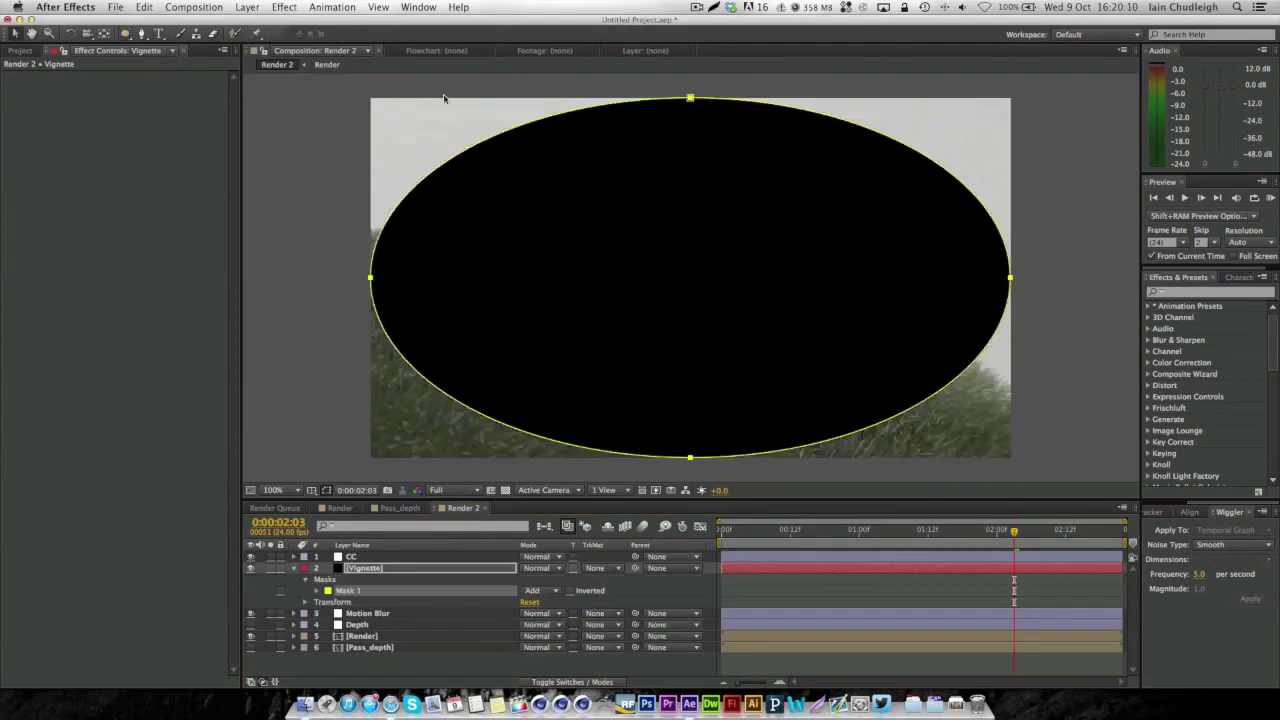
pyautogui.click(535, 590)
pyautogui.click(545, 621)
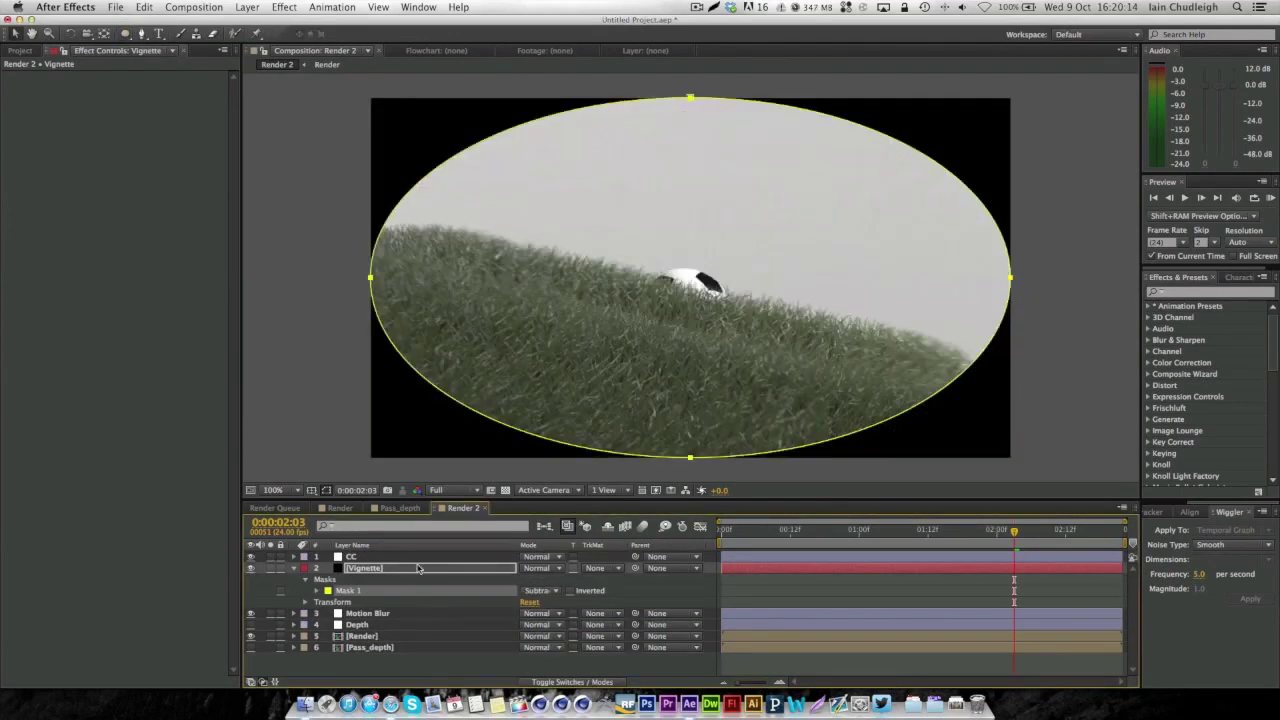
# Feather the Vignette mask by 209 px and set its opacity to 30%
pyautogui.click(317, 591)
pyautogui.moveTo(560, 618); pyautogui.dragTo(676, 615)
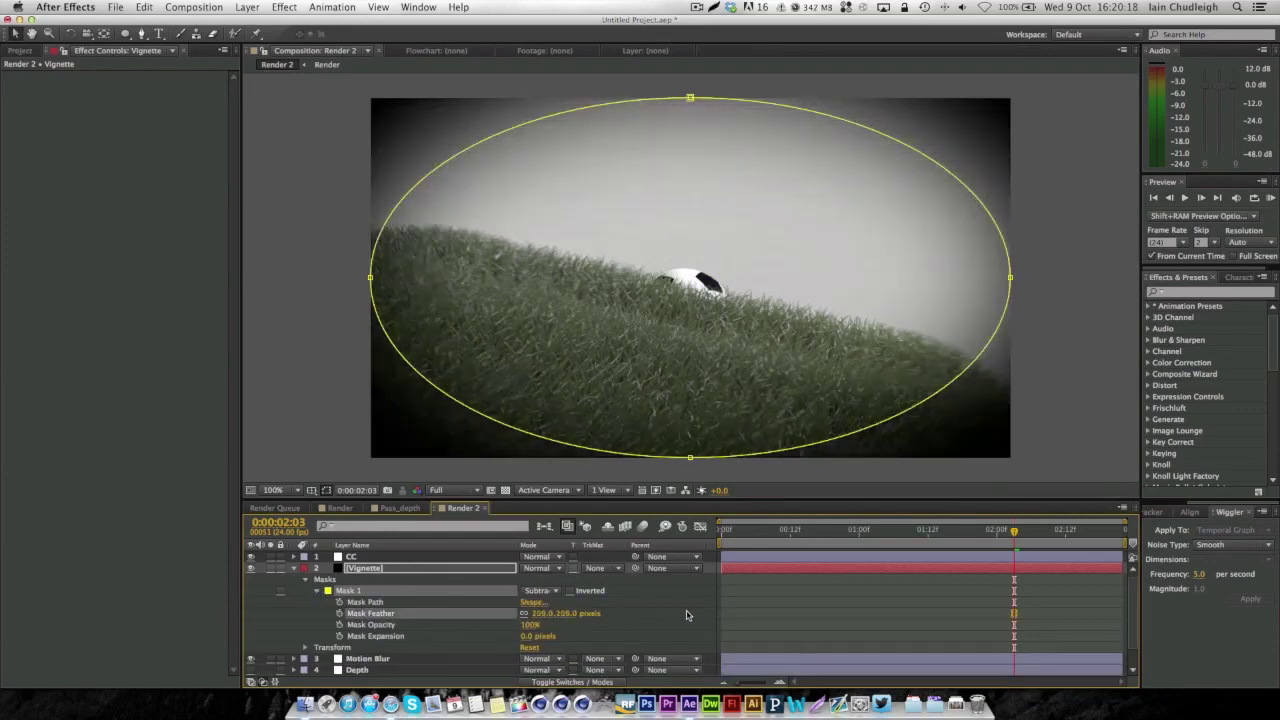
pyautogui.click(528, 625)
pyautogui.write('30')
pyautogui.press('Return')
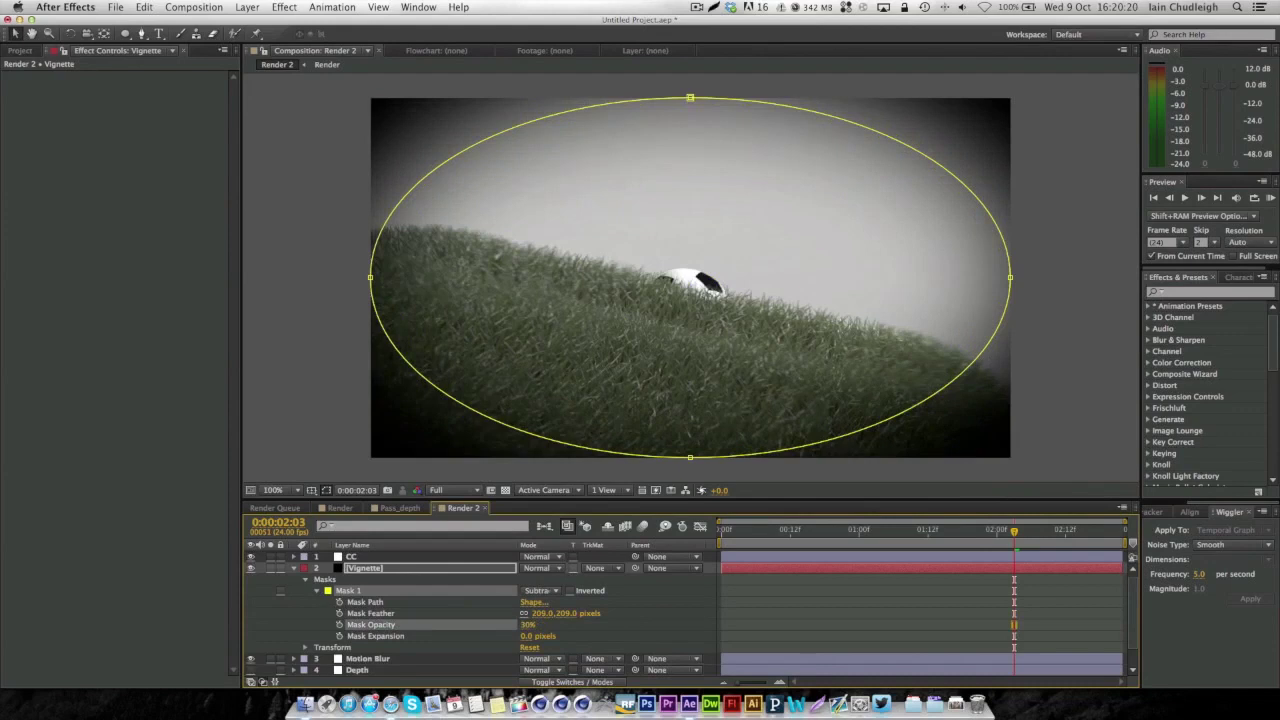
pyautogui.click(292, 569)
pyautogui.press('F2')
pyautogui.moveTo(1007, 533); pyautogui.dragTo(808, 538)
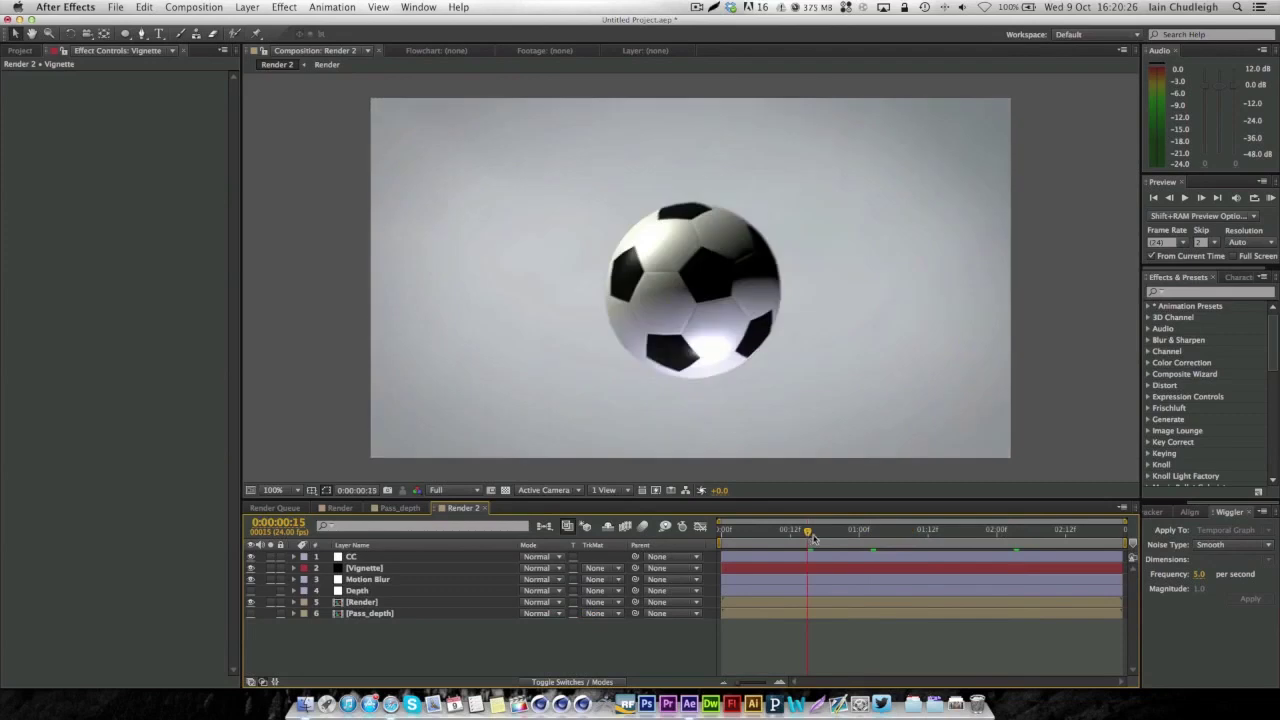
# Add Curves to the CC layer, raising the midtones and lifting the black point
pyautogui.click(356, 556)
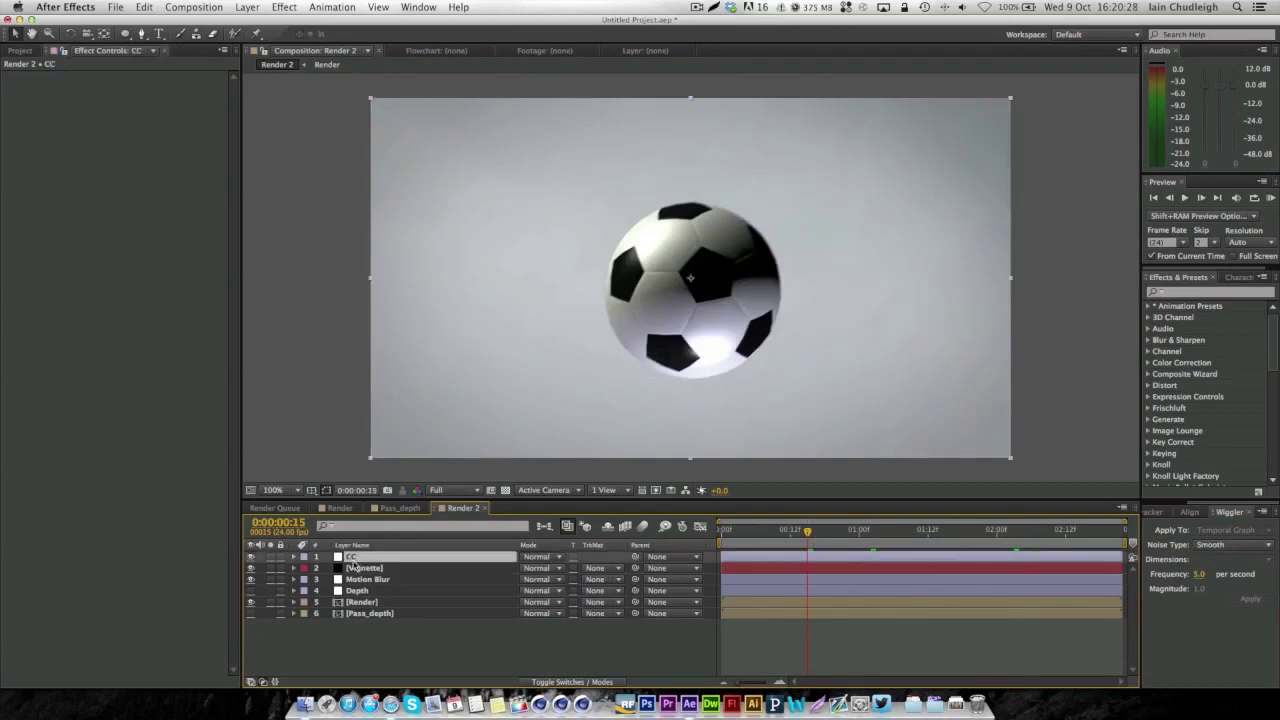
pyautogui.rightClick(100, 197)
pyautogui.moveTo(160, 181)
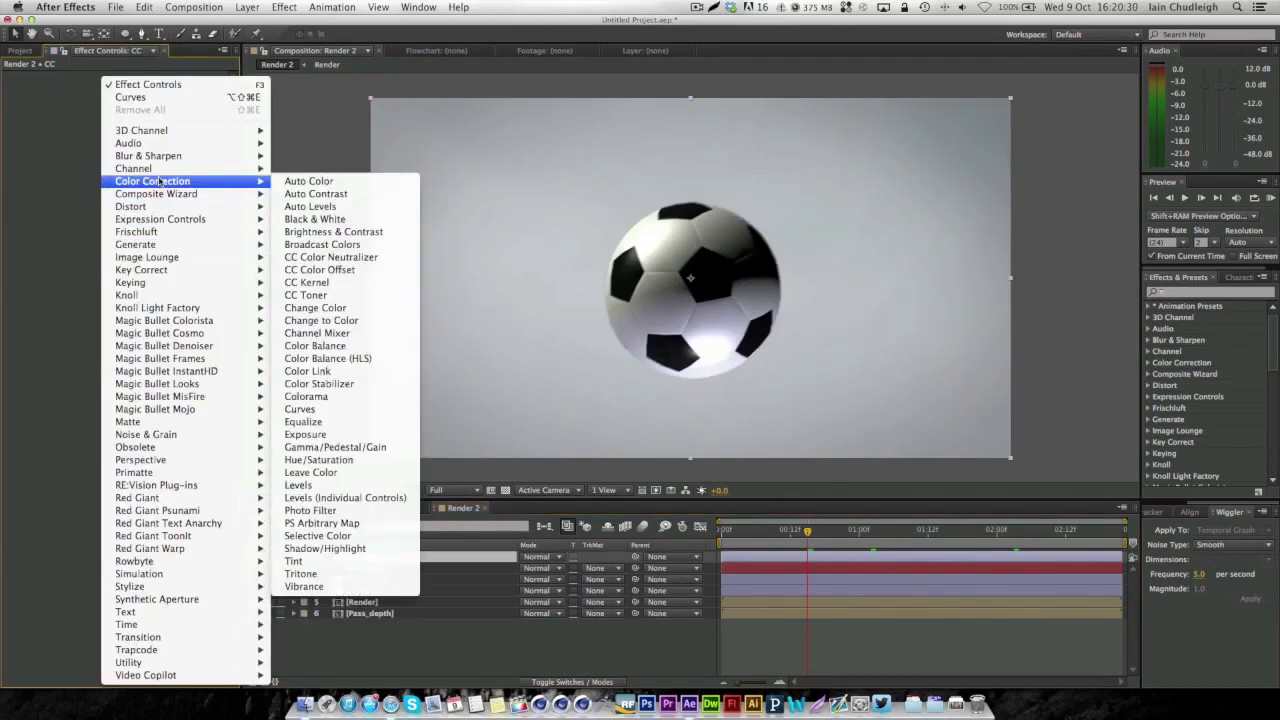
pyautogui.click(316, 410)
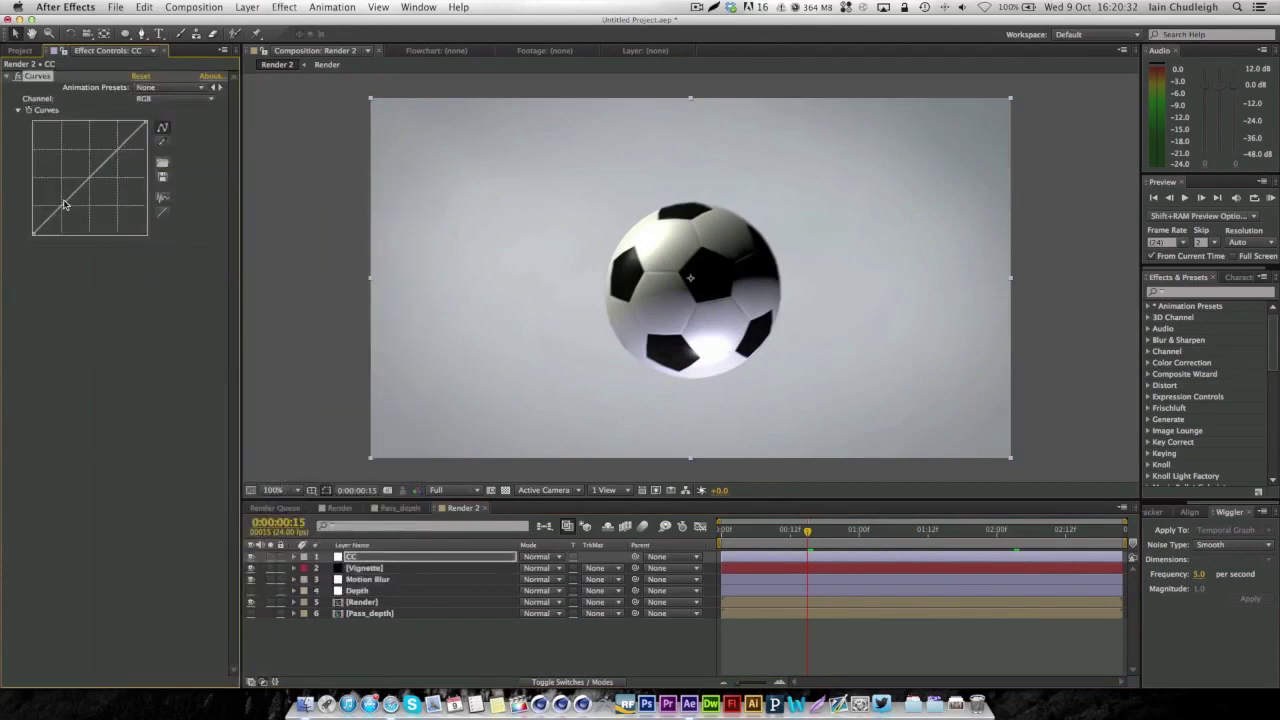
pyautogui.moveTo(63, 204); pyautogui.dragTo(74, 207)
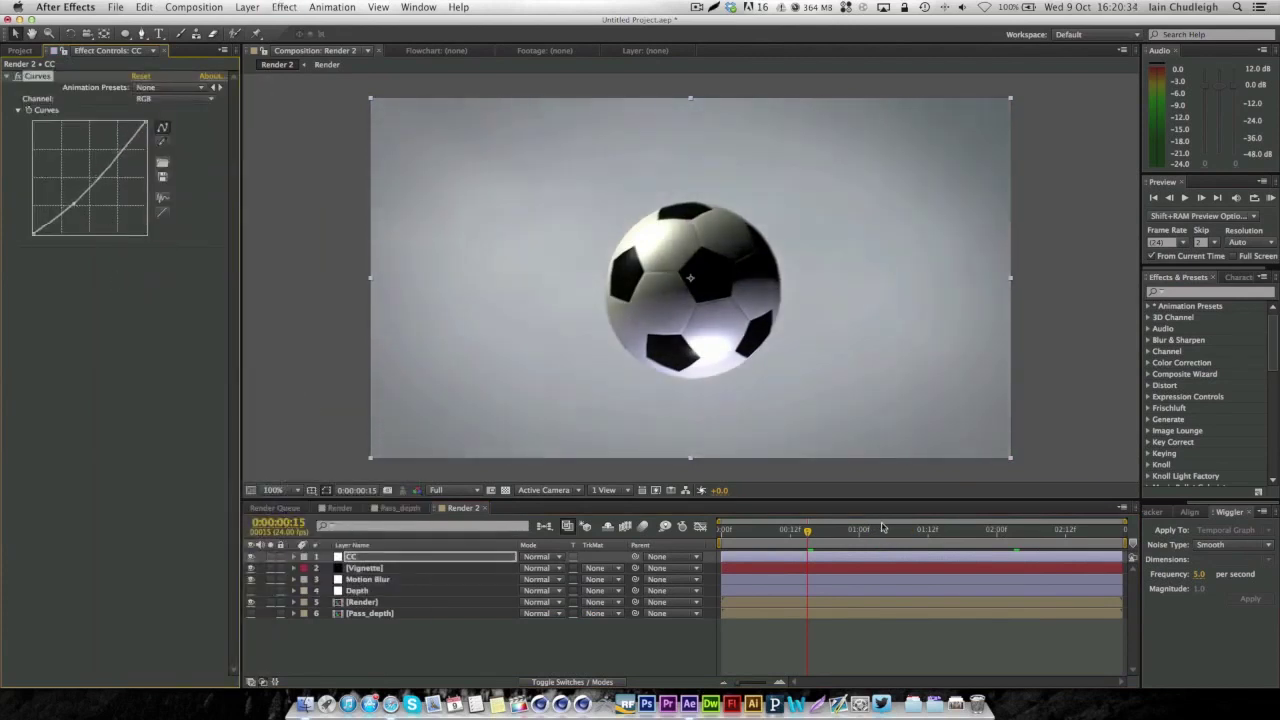
pyautogui.click(964, 531)
pyautogui.click(1013, 533)
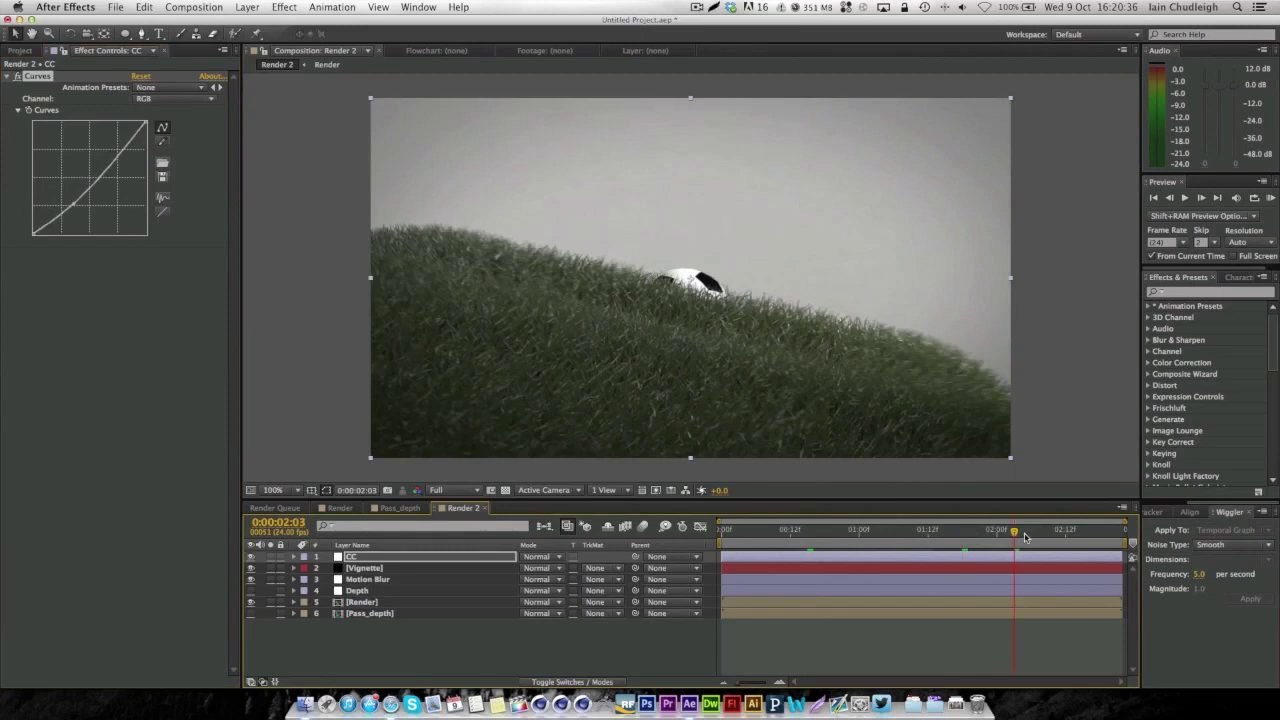
pyautogui.moveTo(114, 166); pyautogui.dragTo(116, 157)
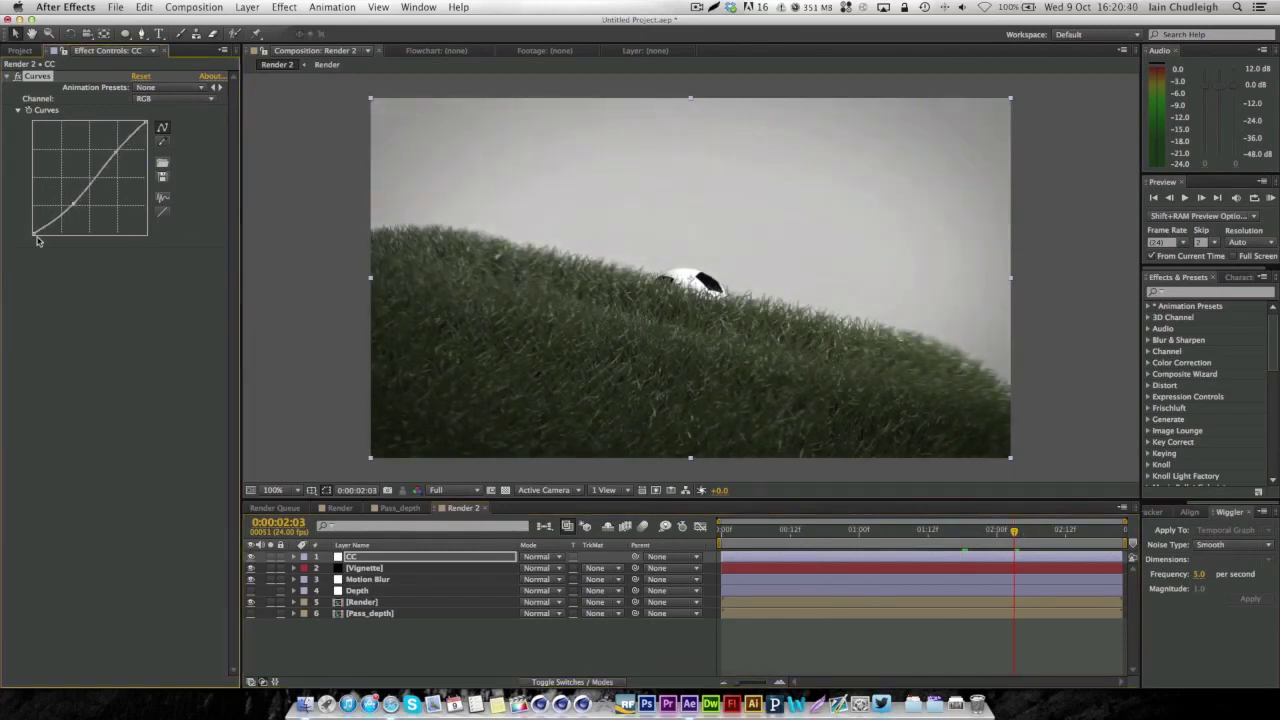
pyautogui.moveTo(35, 237); pyautogui.dragTo(30, 233)
pyautogui.moveTo(817, 530); pyautogui.dragTo(1016, 537)
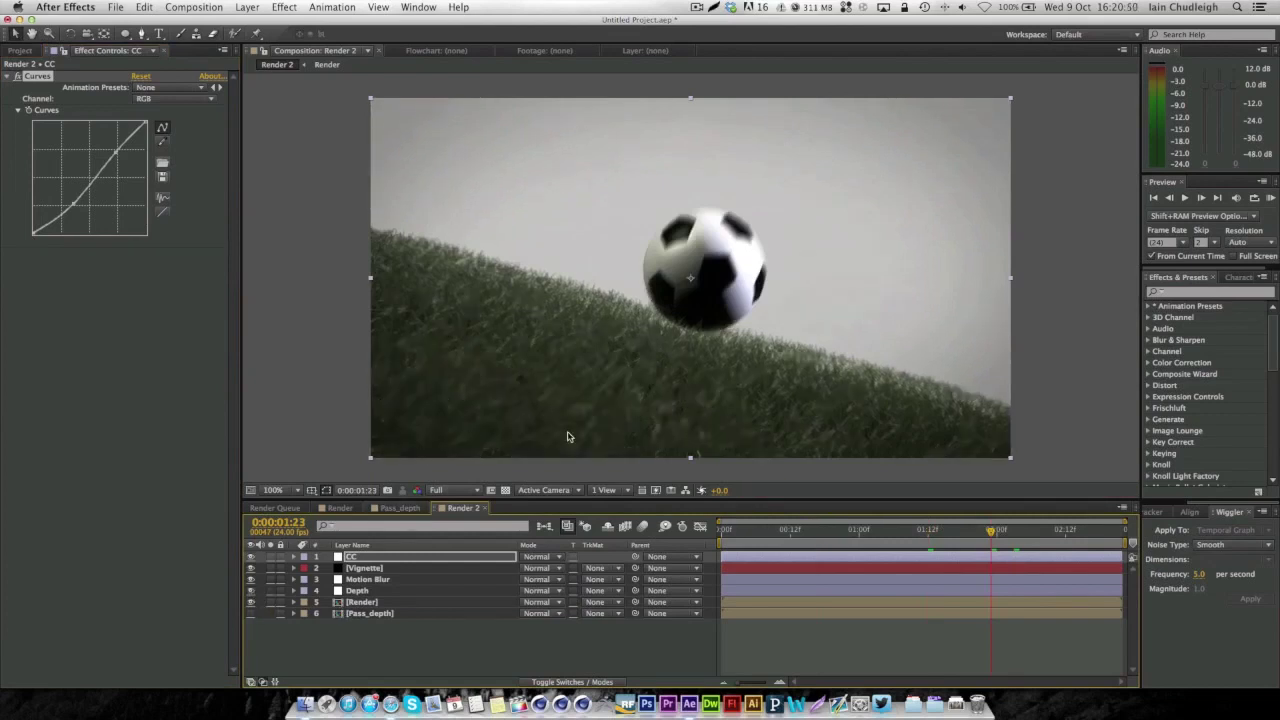
# Set the Depth layer's FL Depth Of Field blur radius to 3 with 6 iris facets
pyautogui.click(360, 590)
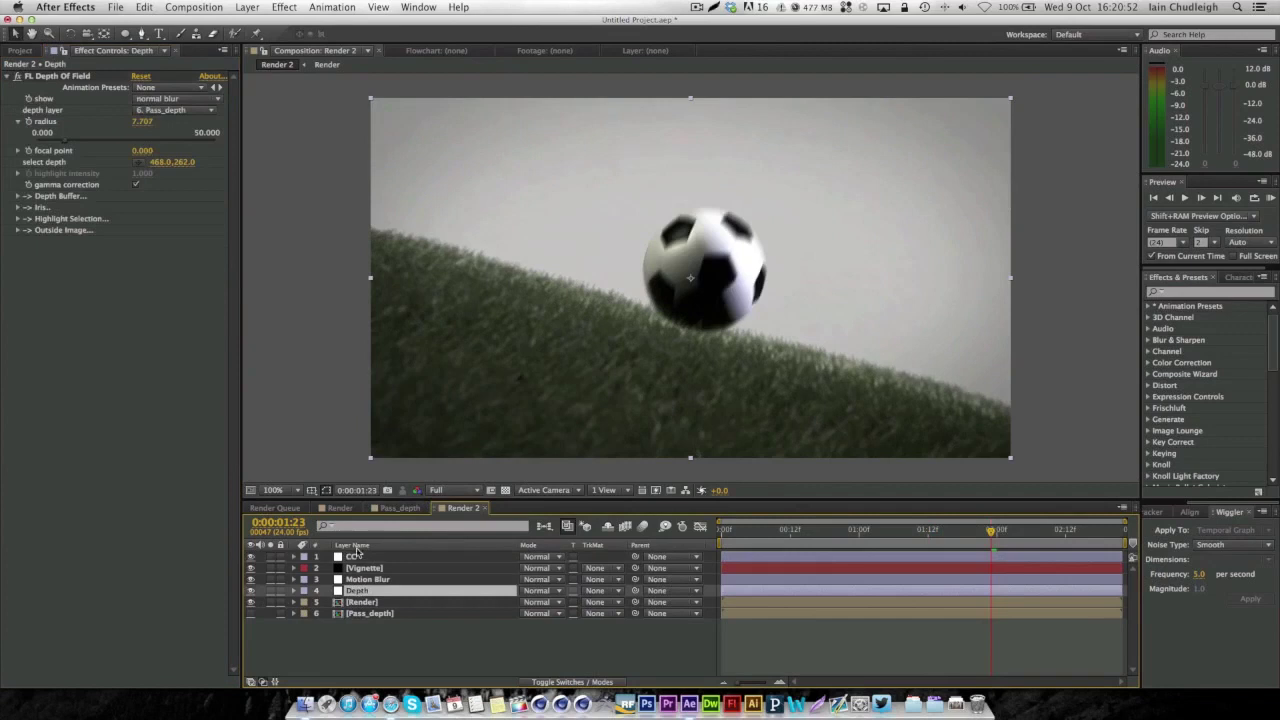
pyautogui.click(142, 121)
pyautogui.write('3')
pyautogui.press('Return')
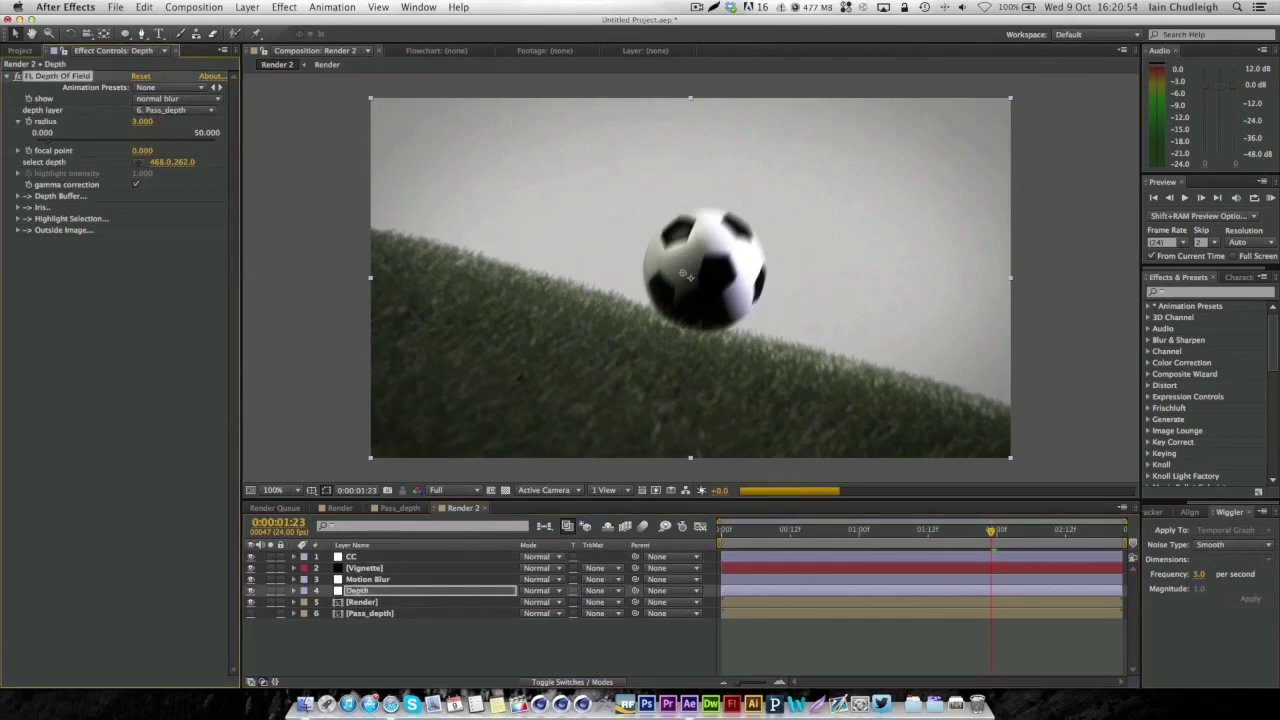
pyautogui.click(17, 207)
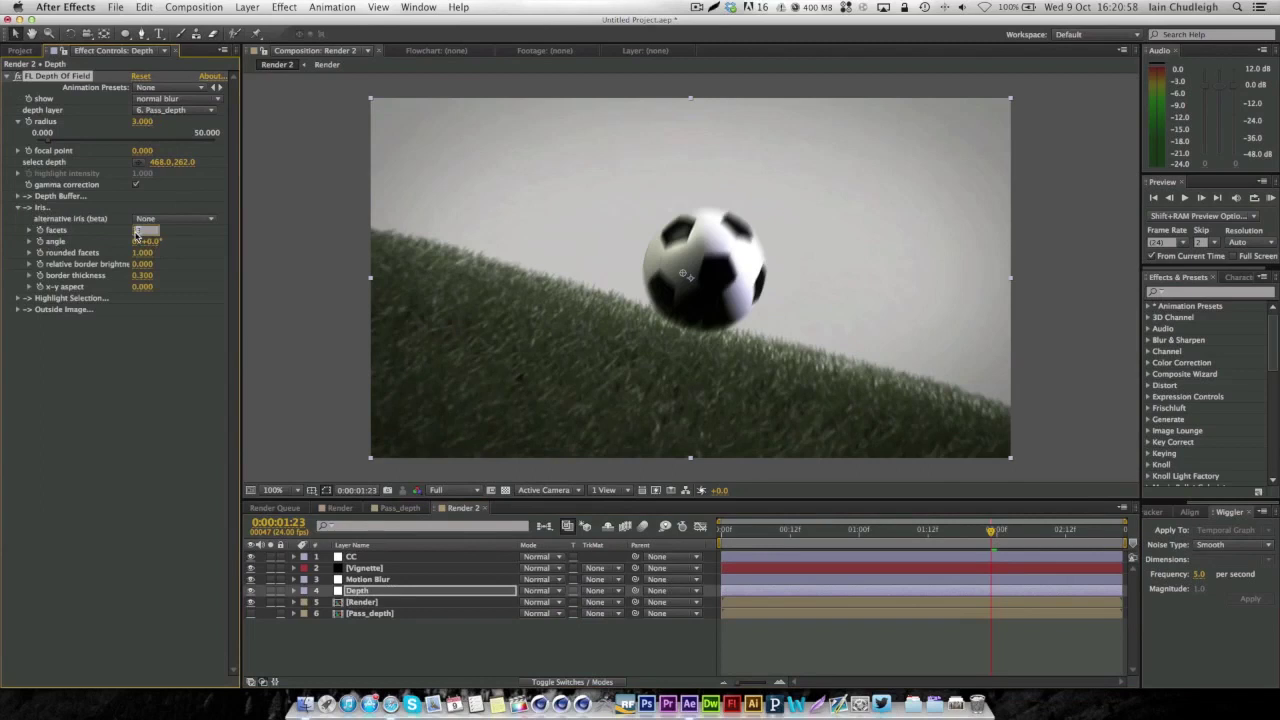
pyautogui.write('6')
pyautogui.press('Return')
# Enable Highlight Selection and lower the lightness start to about 100.022
pyautogui.click(158, 150)
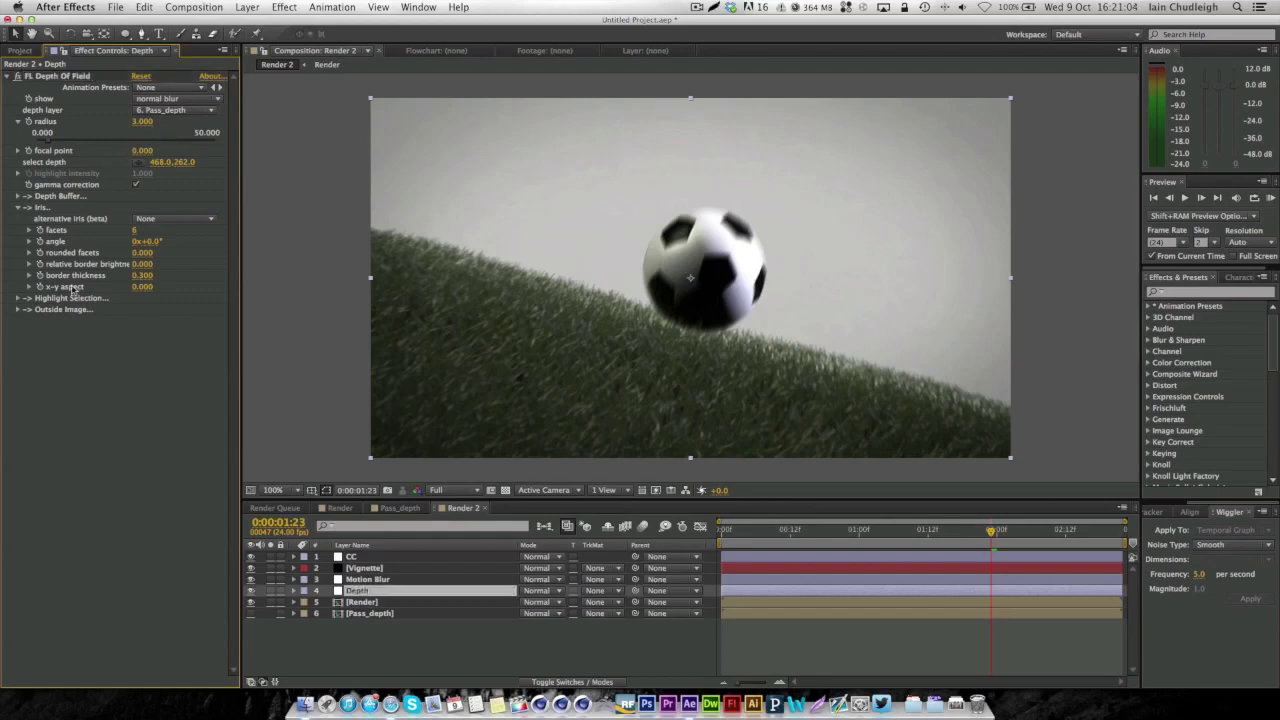
pyautogui.click(18, 298)
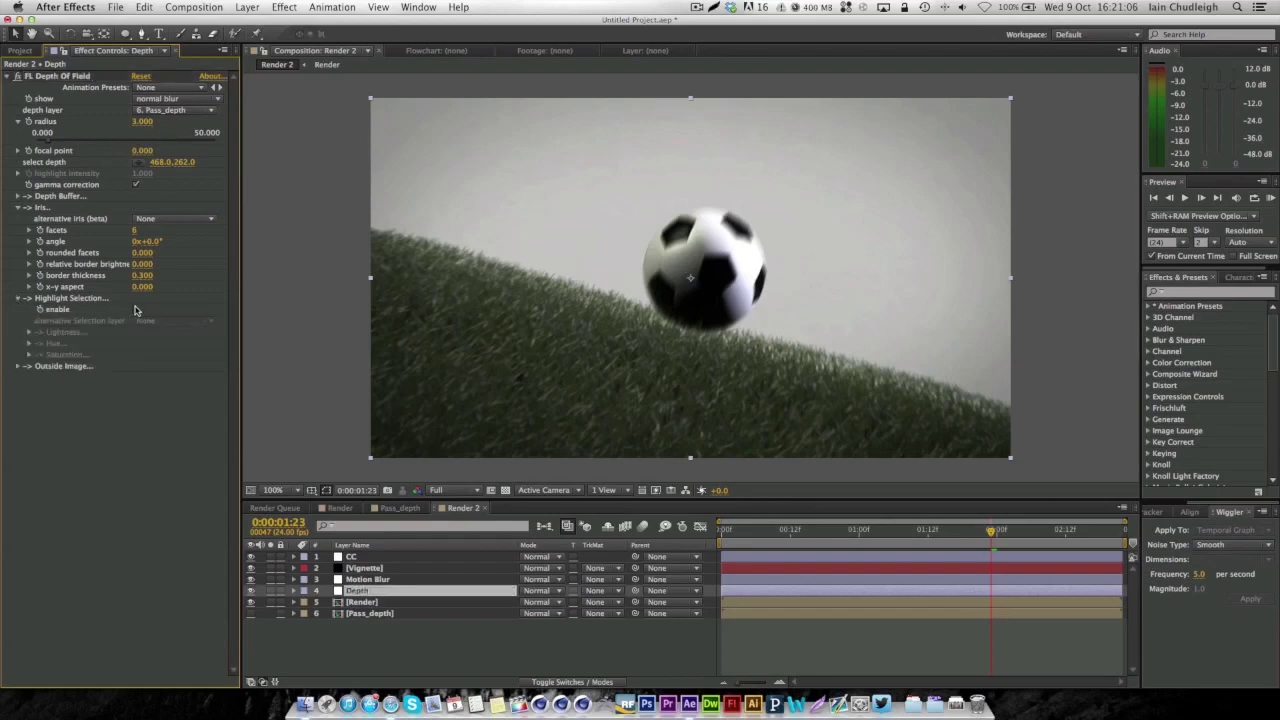
pyautogui.click(136, 309)
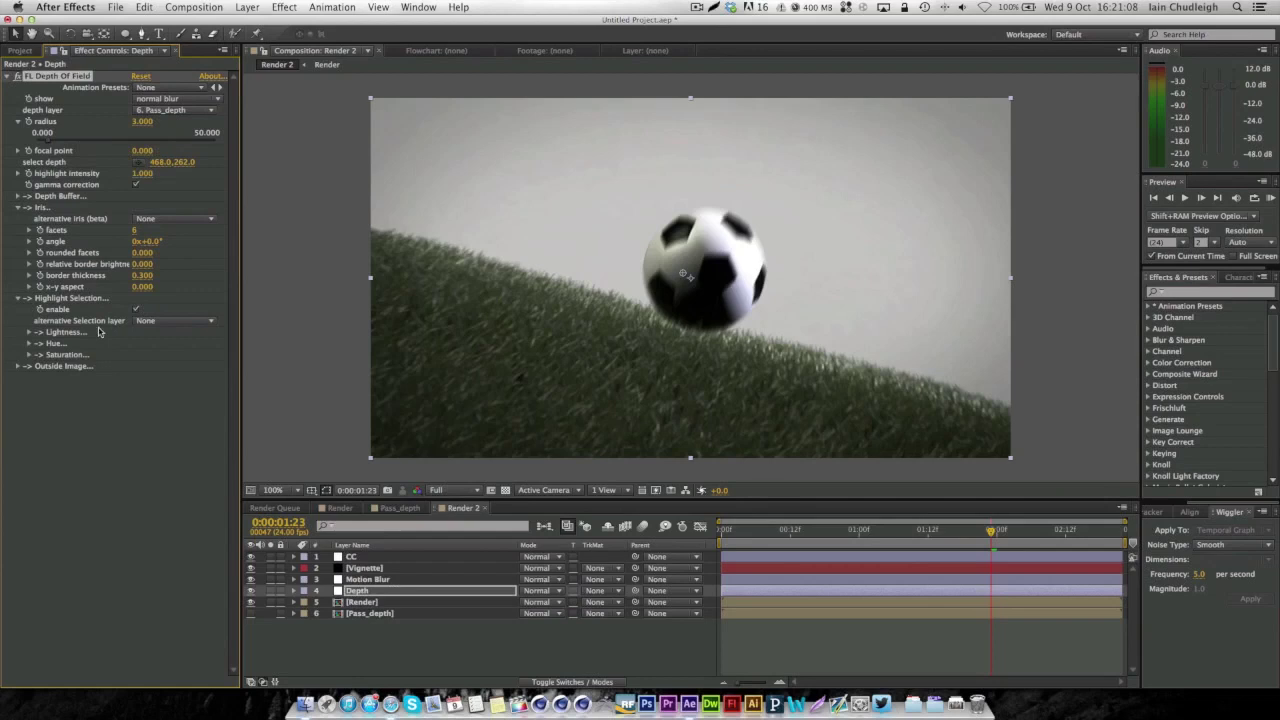
pyautogui.click(38, 338)
pyautogui.click(30, 332)
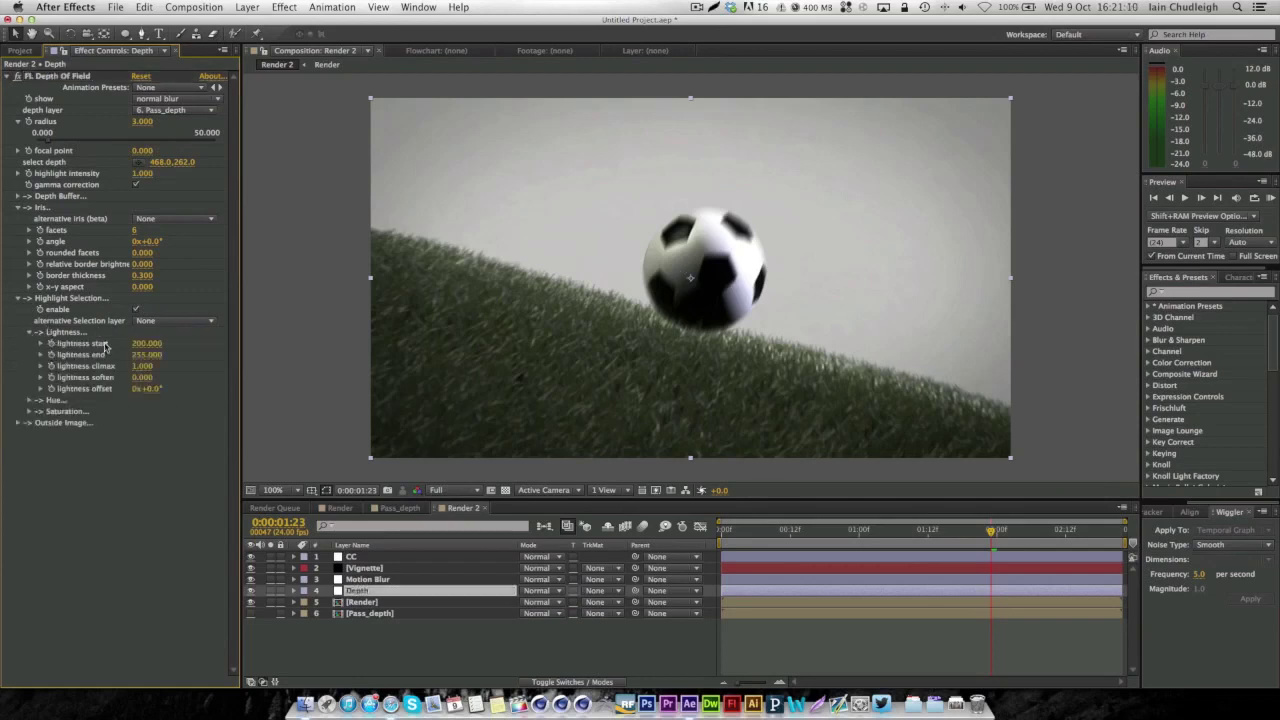
pyautogui.moveTo(145, 343); pyautogui.dragTo(125, 345)
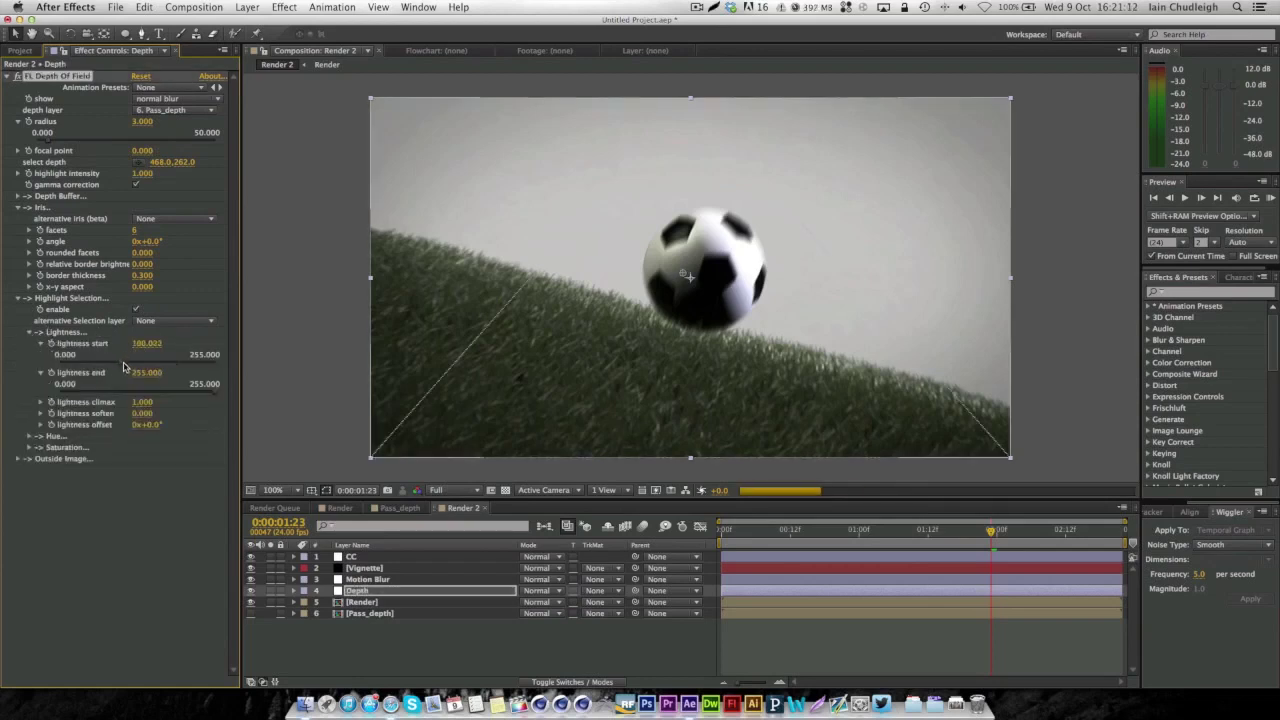
# Set the highlight intensity to 2 after briefly trying 4
pyautogui.click(141, 174)
pyautogui.write('4')
pyautogui.press('Return')
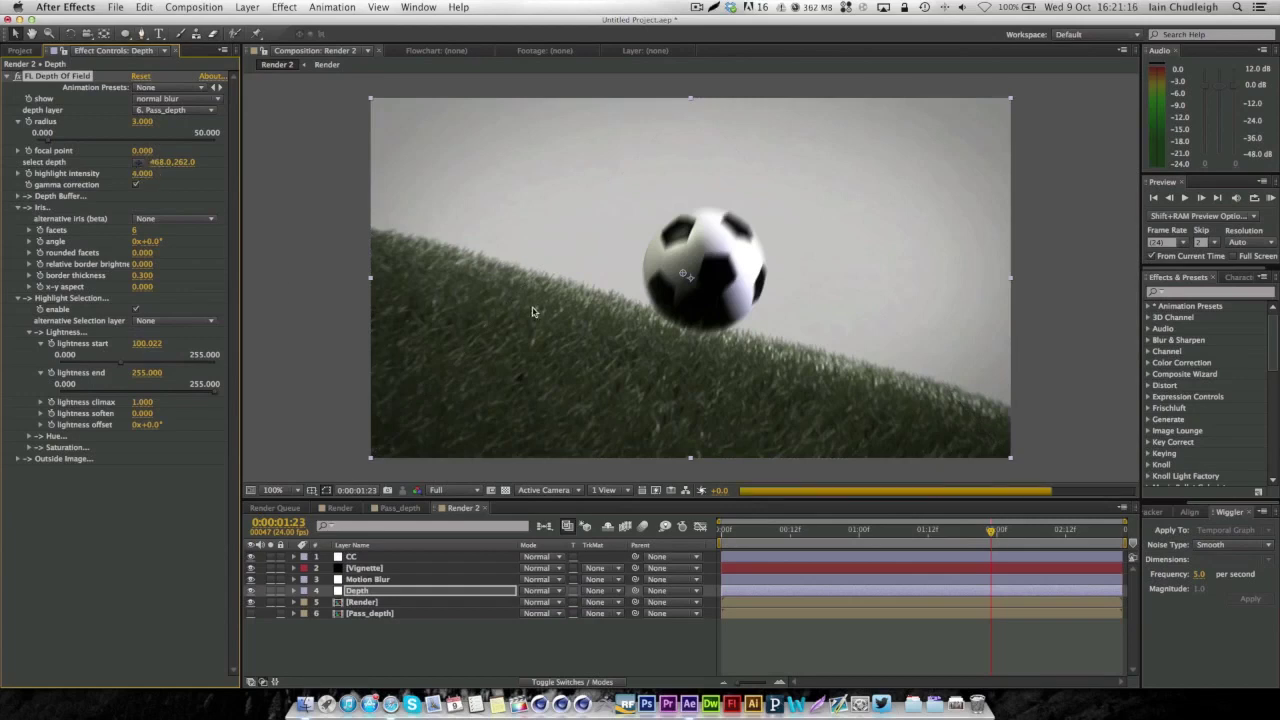
pyautogui.click(141, 174)
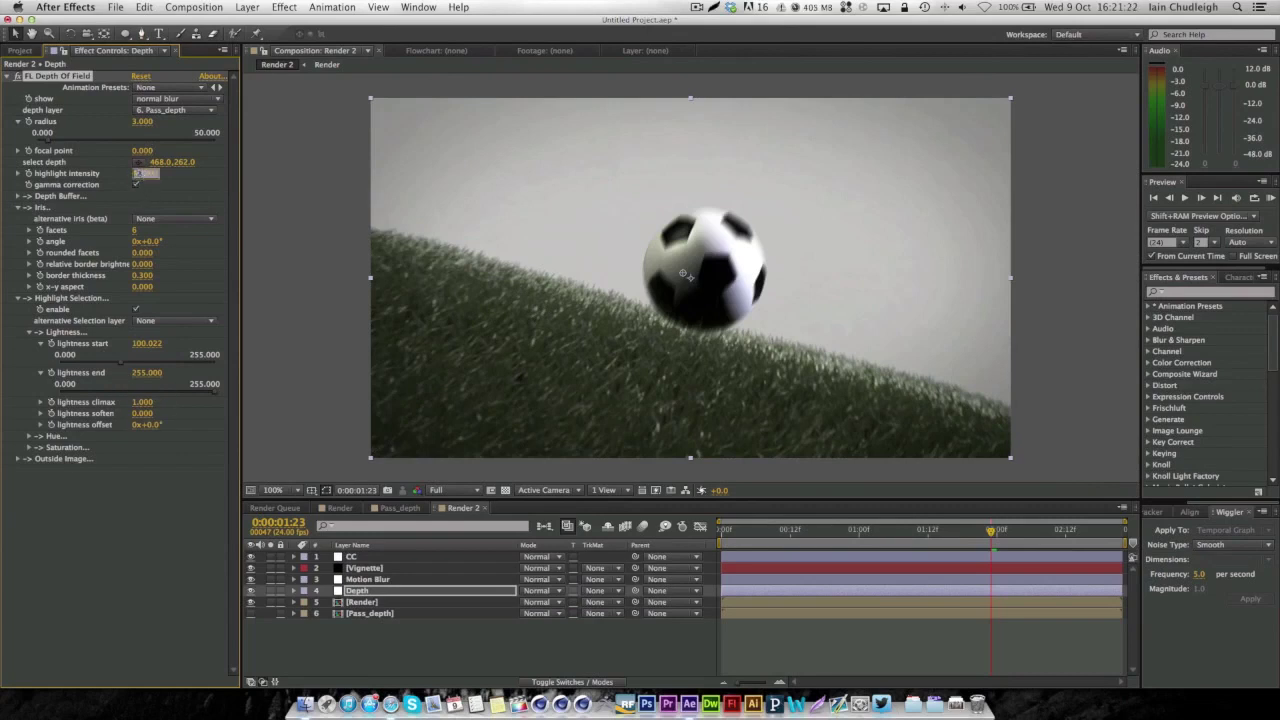
pyautogui.write('2')
pyautogui.press('Return')
pyautogui.click(831, 543)
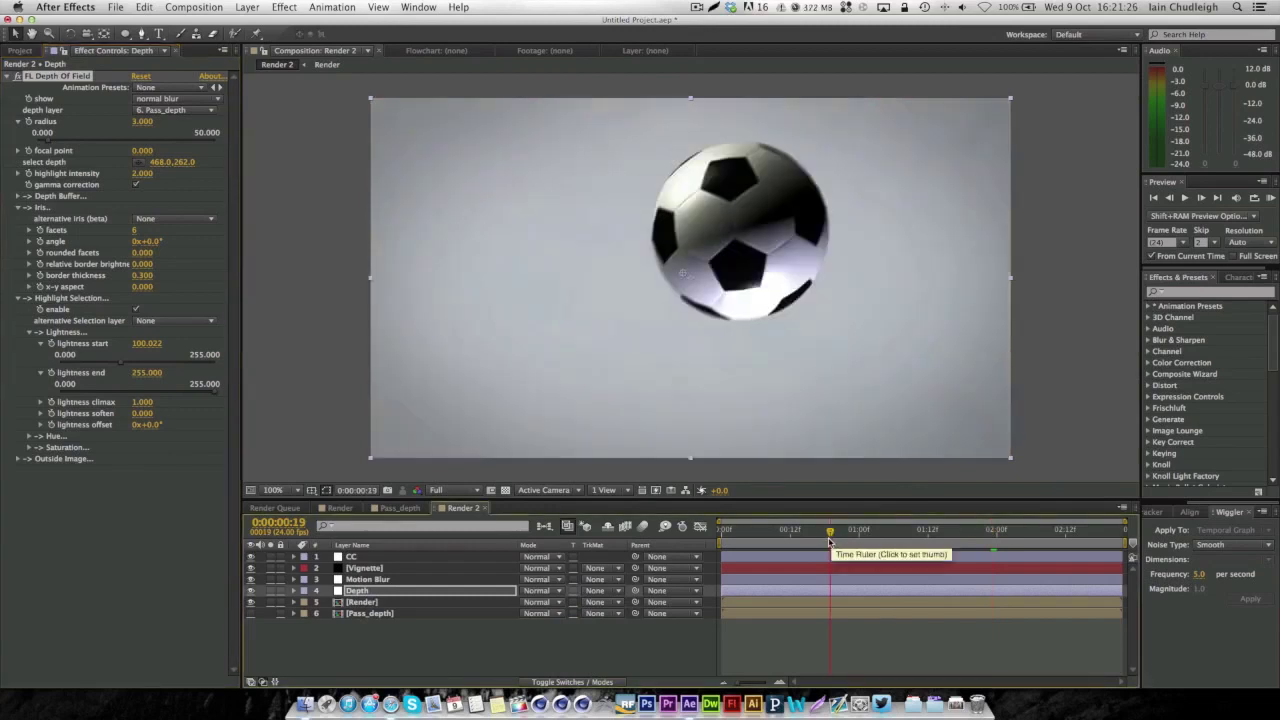
# Scrub through the shot to check the bokeh, stopping at 0:00:02:20
pyautogui.moveTo(870, 541); pyautogui.dragTo(957, 537)
pyautogui.click(996, 536)
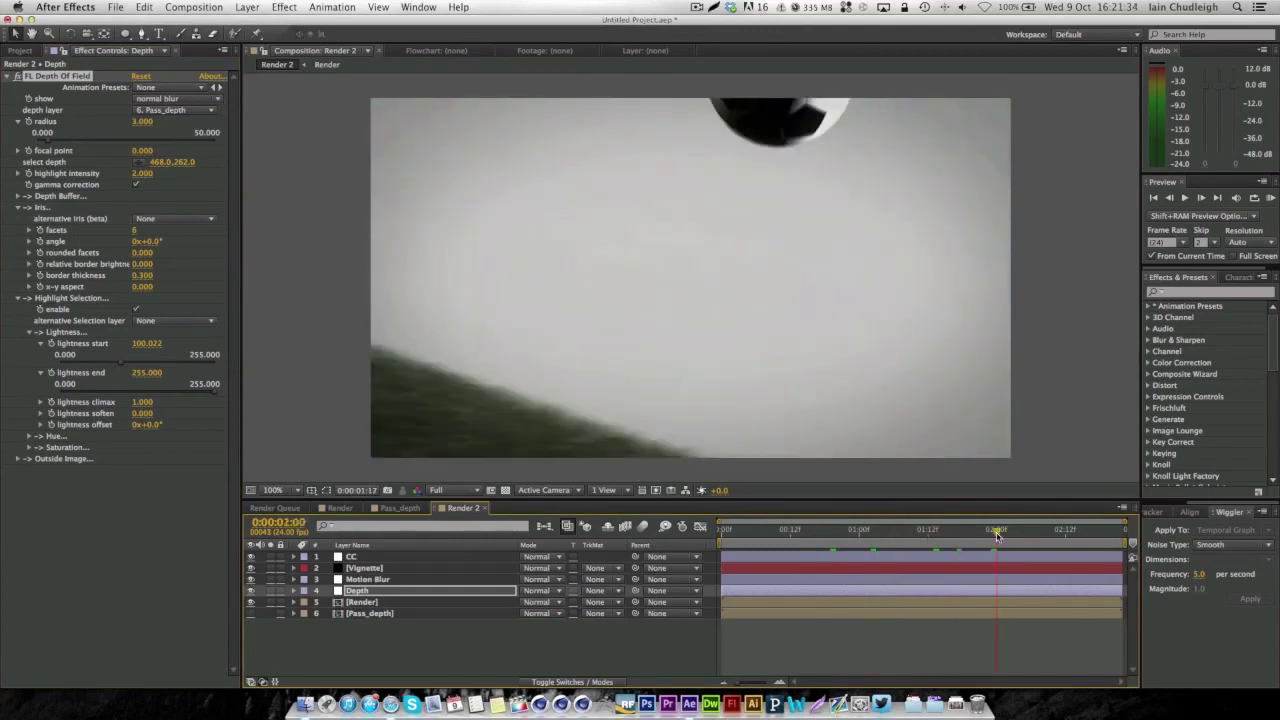
pyautogui.moveTo(996, 536); pyautogui.dragTo(1048, 532)
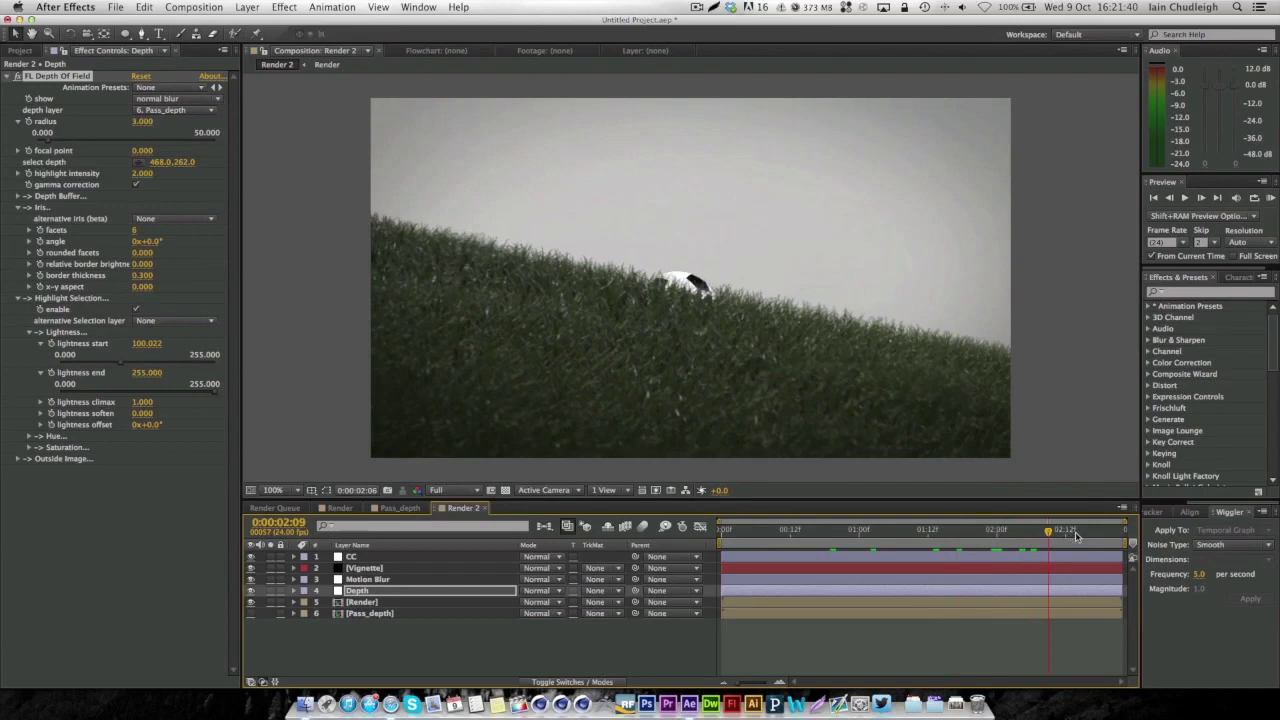
pyautogui.click(1081, 536)
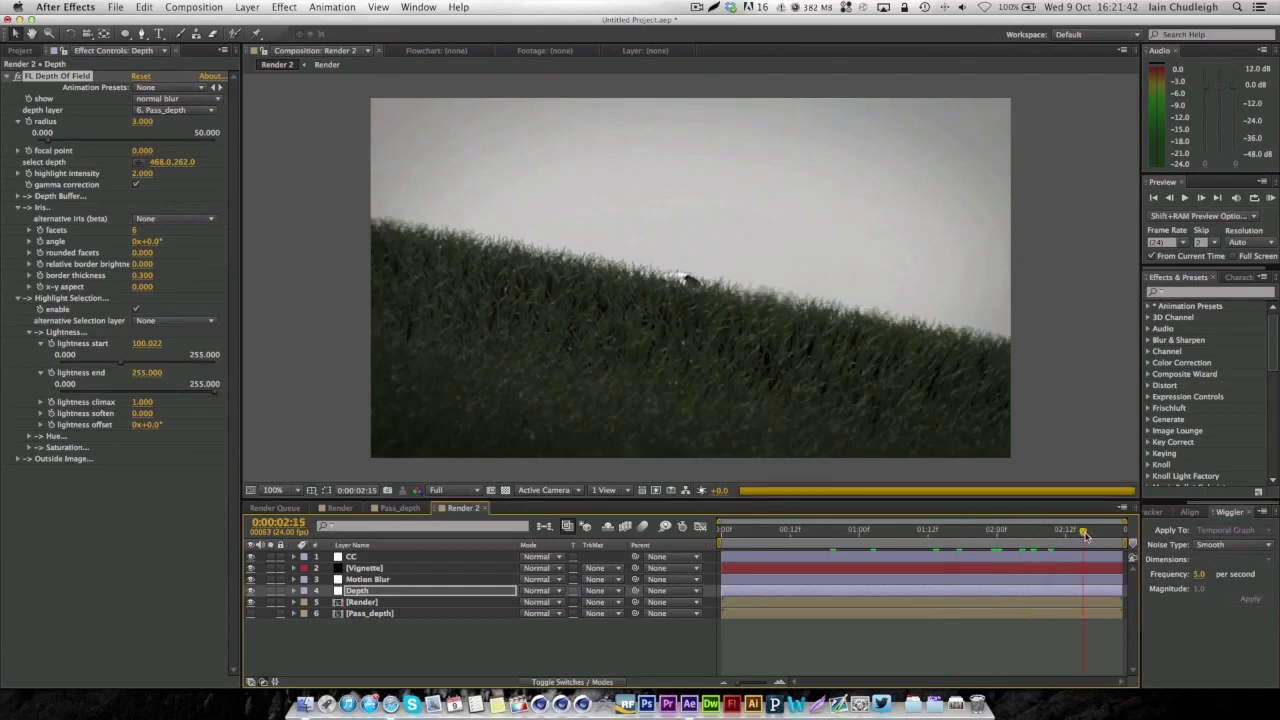
pyautogui.click(1094, 538)
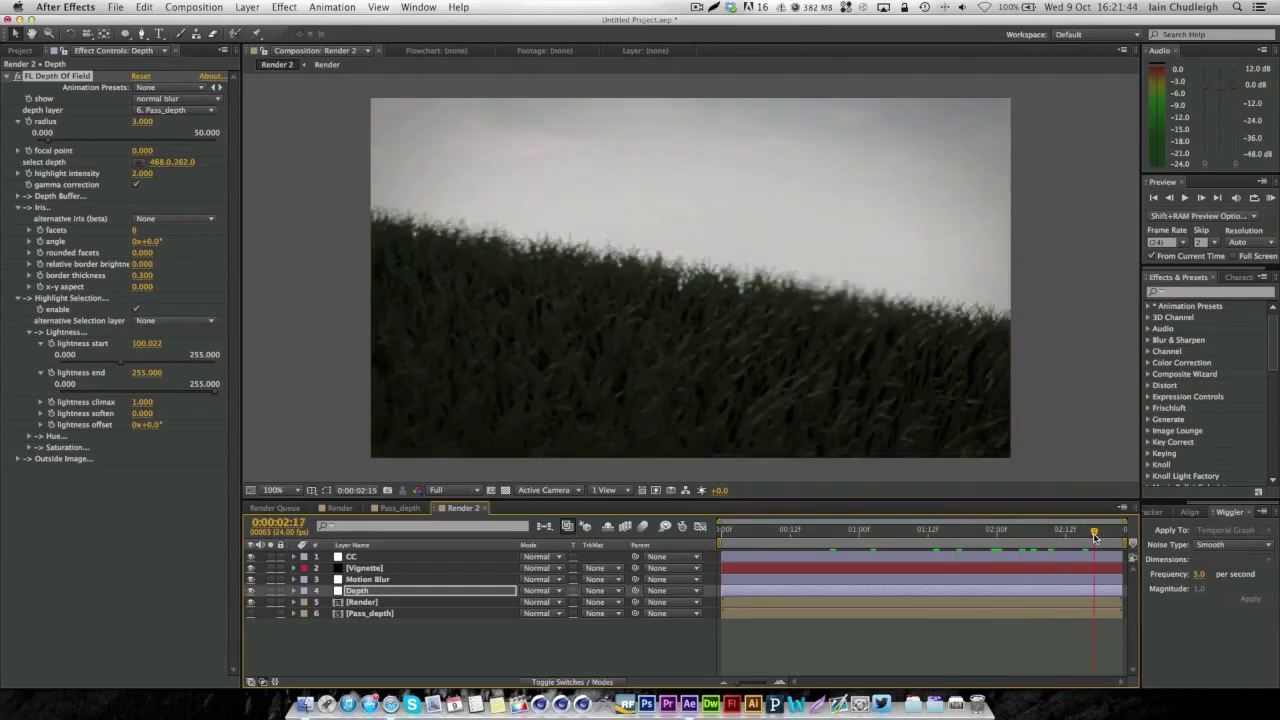
pyautogui.click(1100, 538)
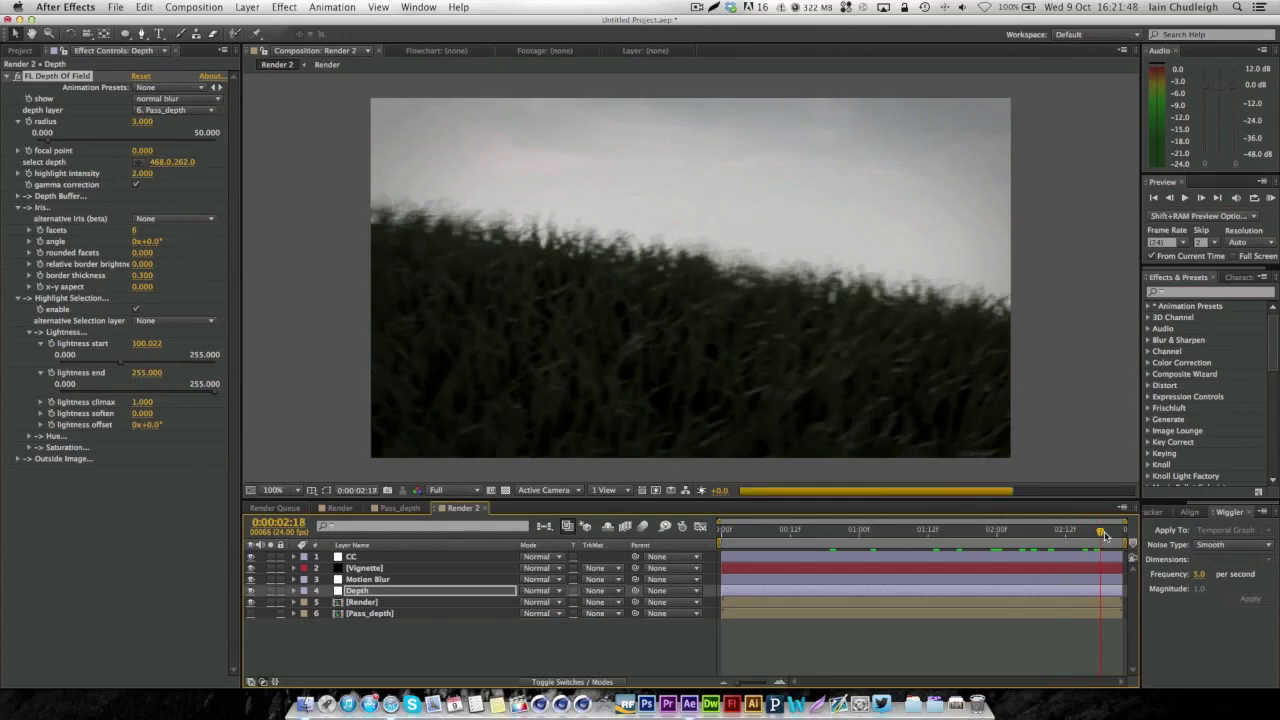
pyautogui.click(1113, 536)
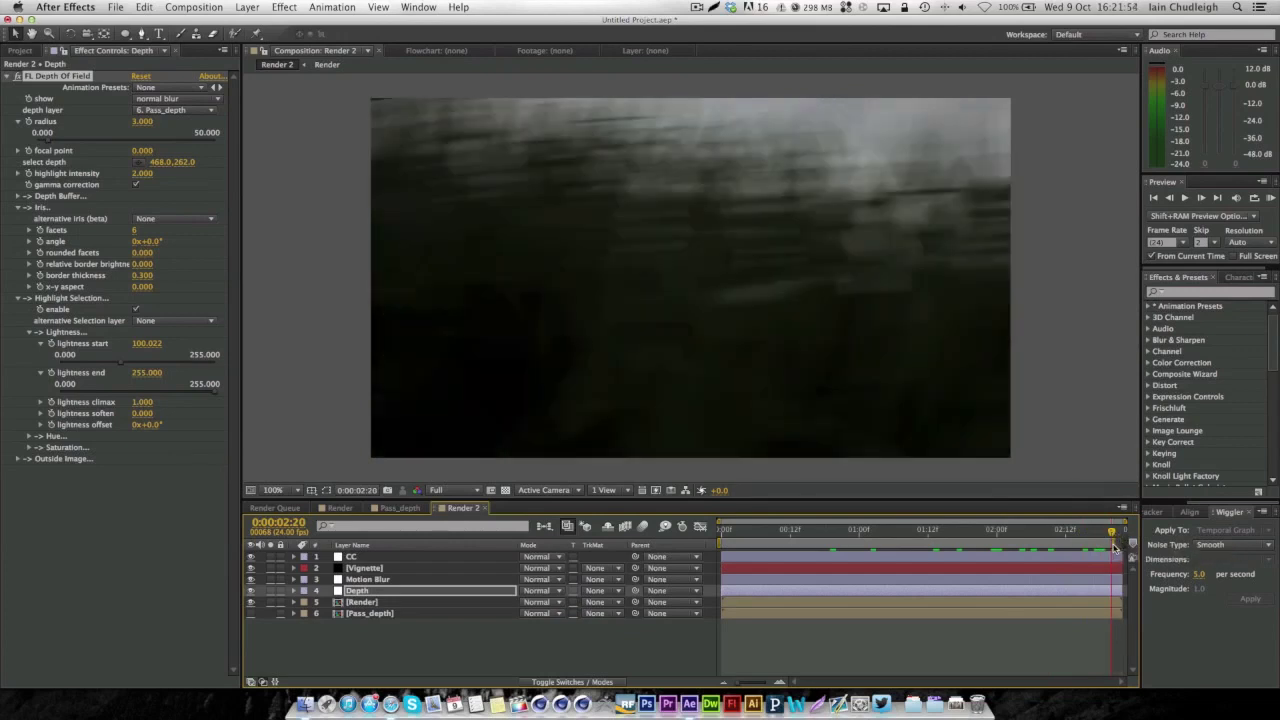
# End the work area at 0:00:02:20 and trim the composition to it
pyautogui.moveTo(1120, 545)
pyautogui.mouseDown()
pyautogui.moveTo(1102, 549)
pyautogui.moveTo(1116, 547)
pyautogui.mouseUp()
pyautogui.rightClick(1094, 546)
pyautogui.click(1150, 588)
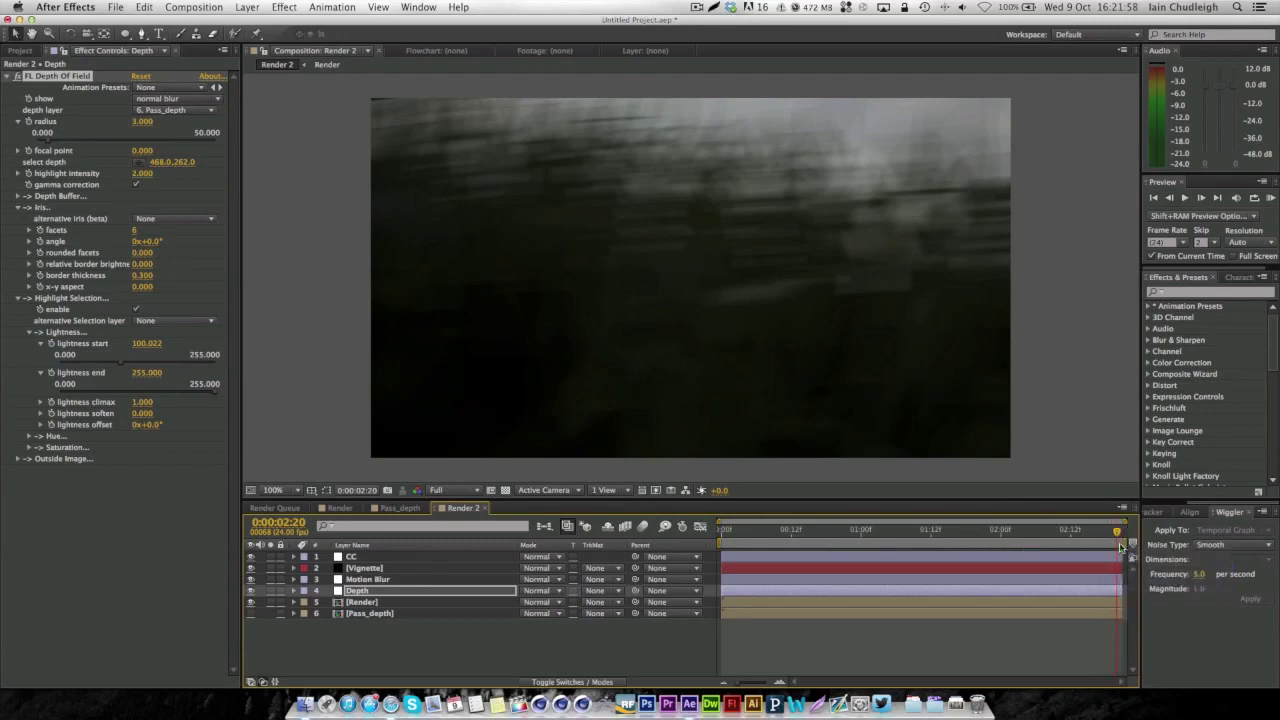
pyautogui.moveTo(1117, 534); pyautogui.dragTo(804, 537)
pyautogui.click(895, 537)
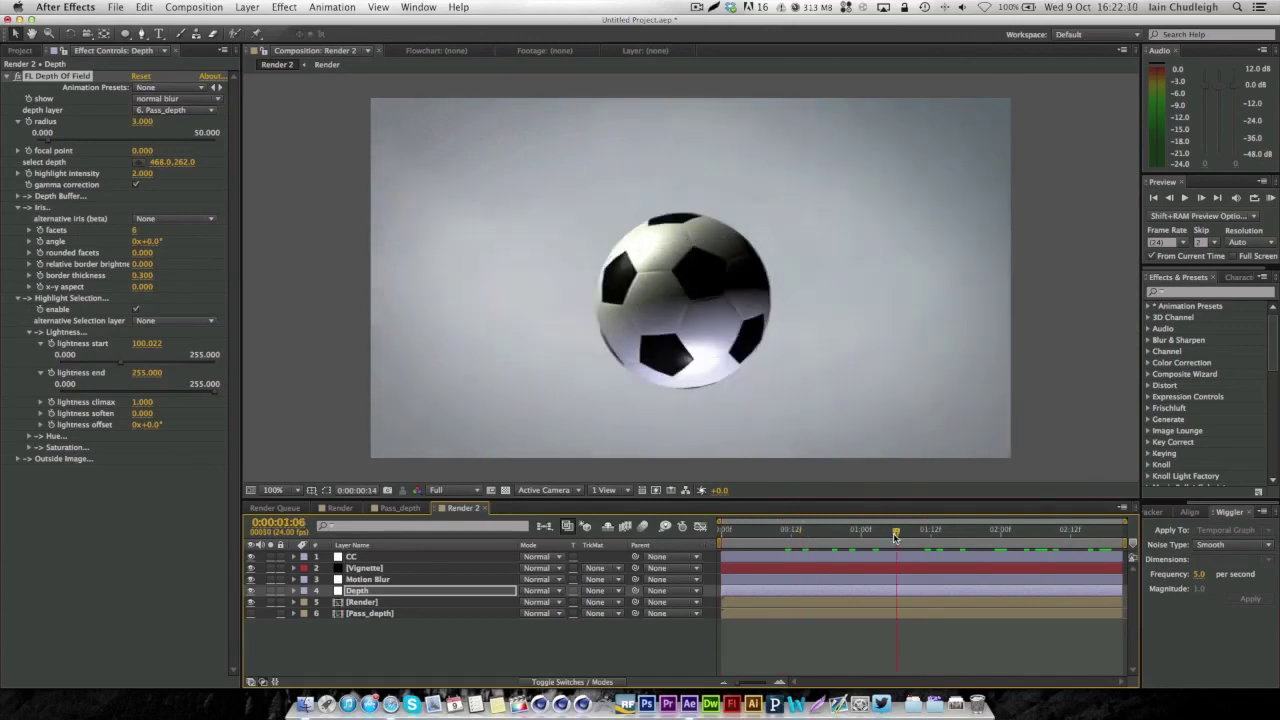
pyautogui.moveTo(895, 538); pyautogui.dragTo(1050, 538)
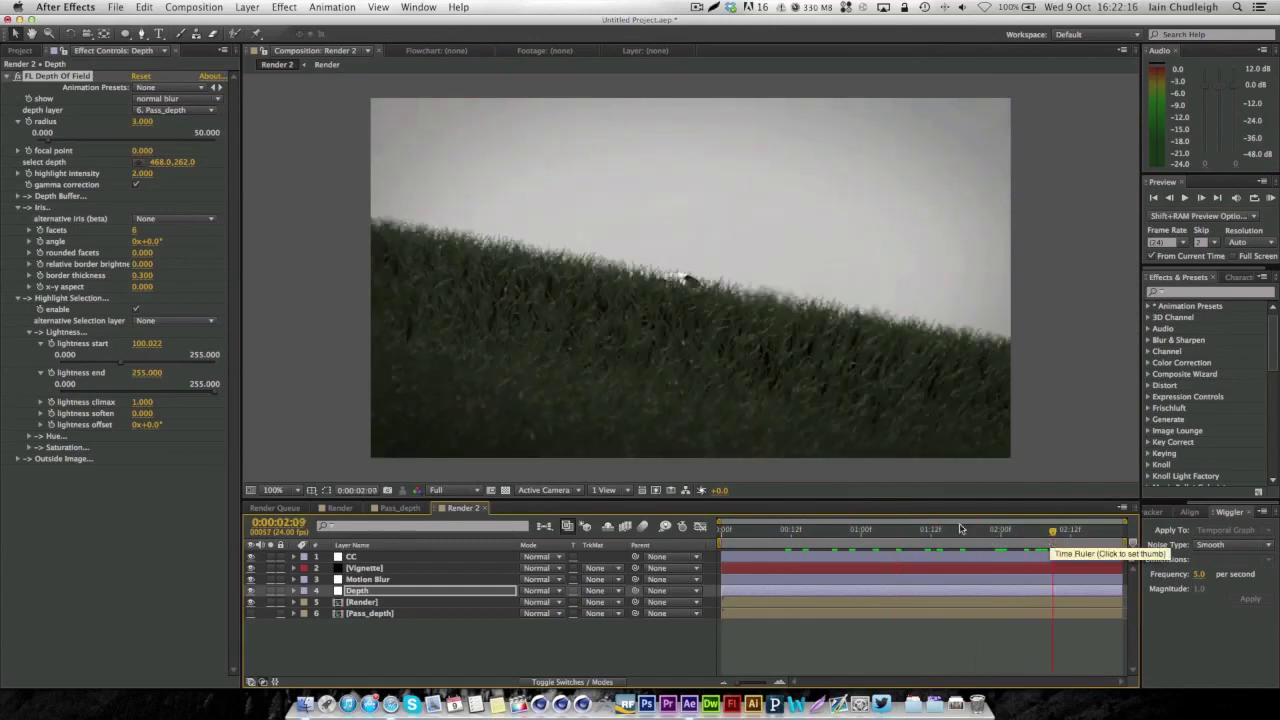
pyautogui.press('pagedown')
pyautogui.press('pagedown')
pyautogui.press('pagedown')
pyautogui.press('pagedown')
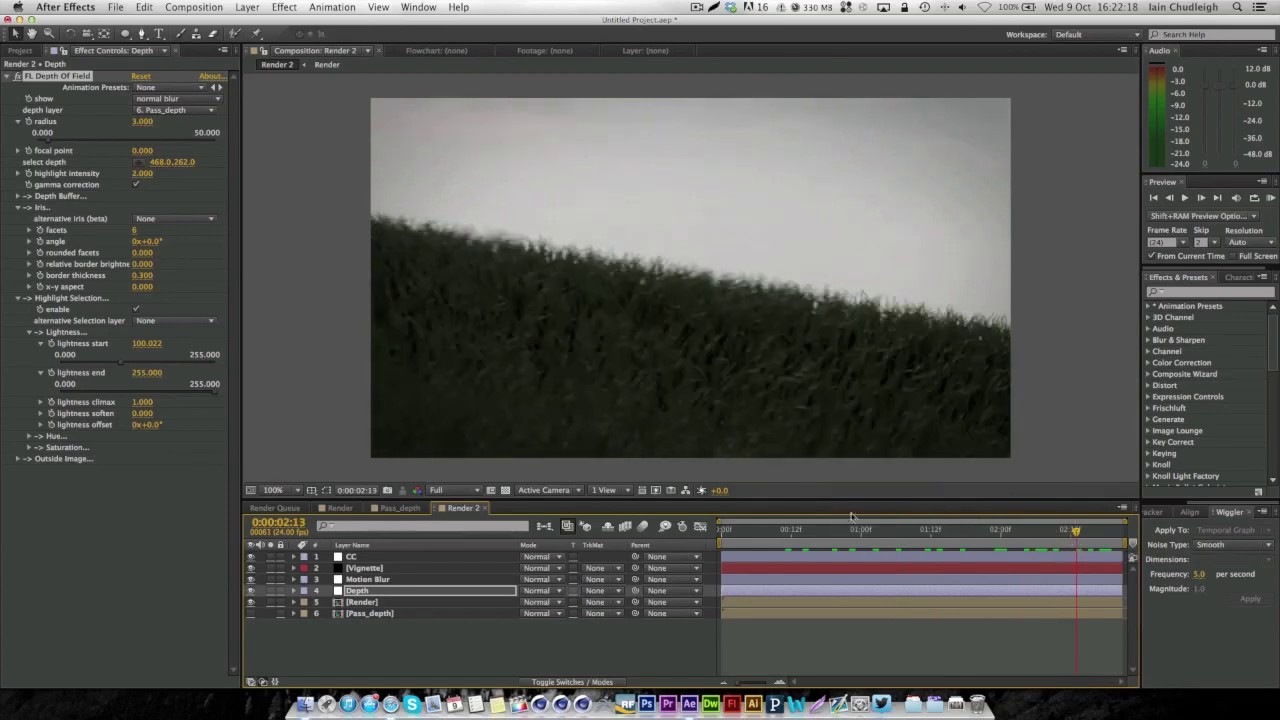
pyautogui.click(697, 10)
pyautogui.click(672, 16)
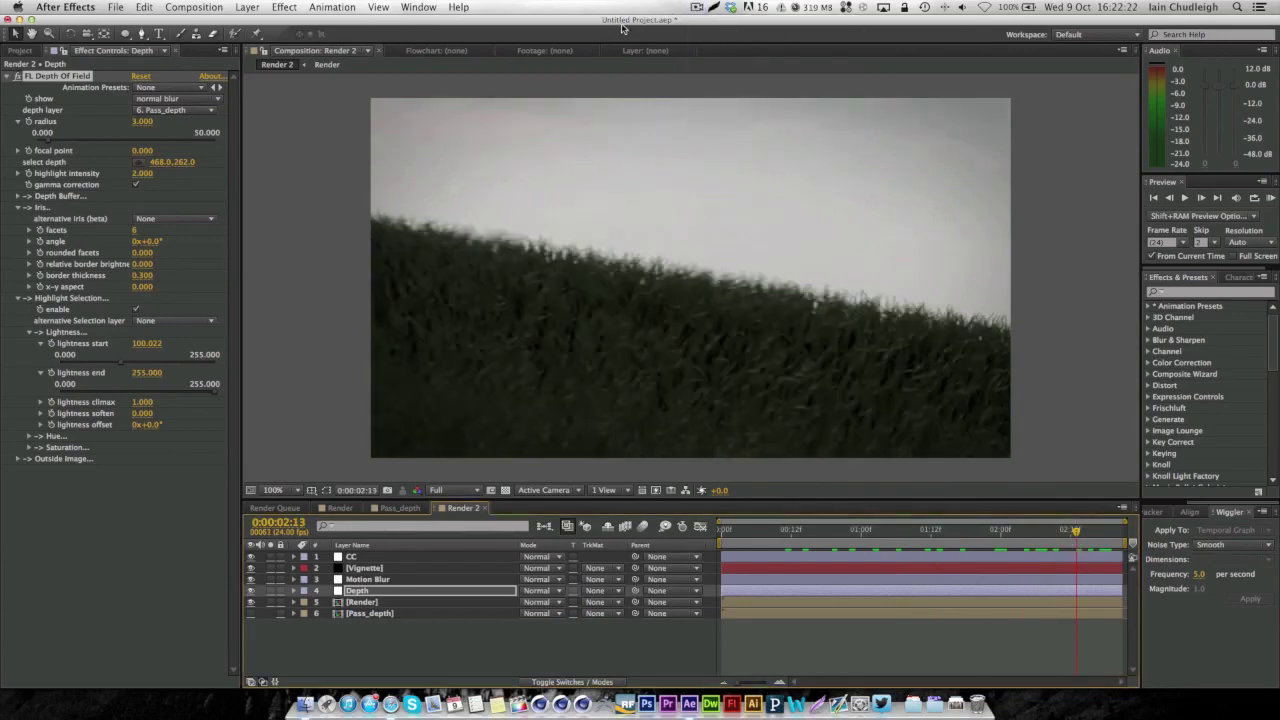